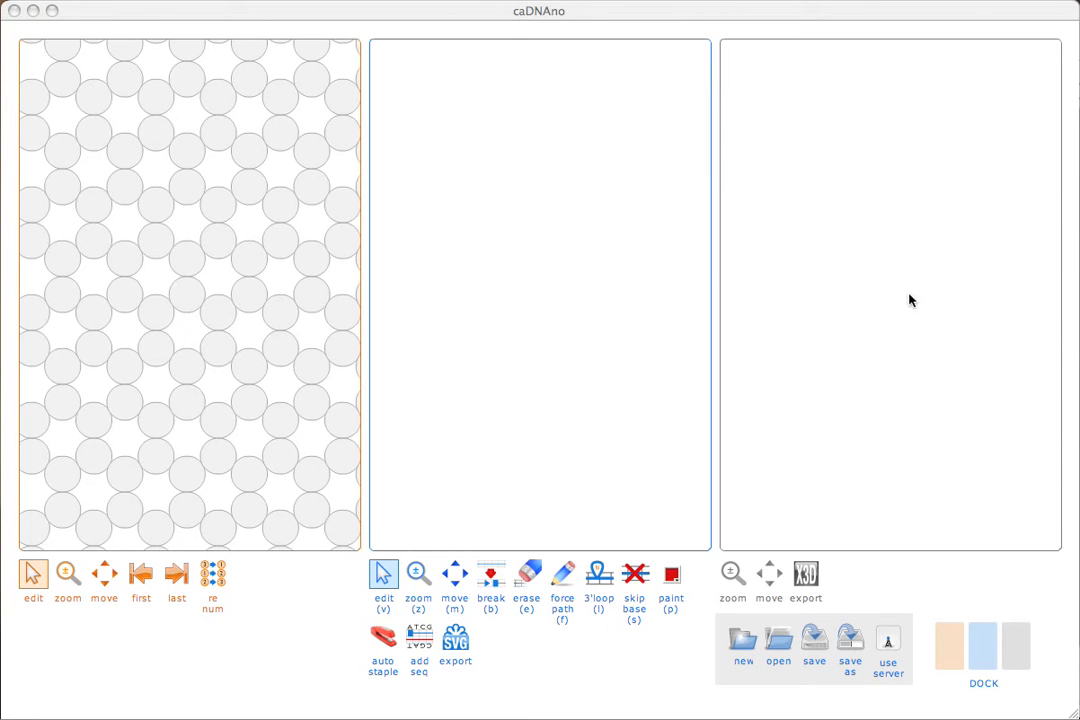
# Add six helices, numbered 0 to 5, as a closed hexagonal ring on the honeycomb lattice.
pyautogui.click(952, 648)
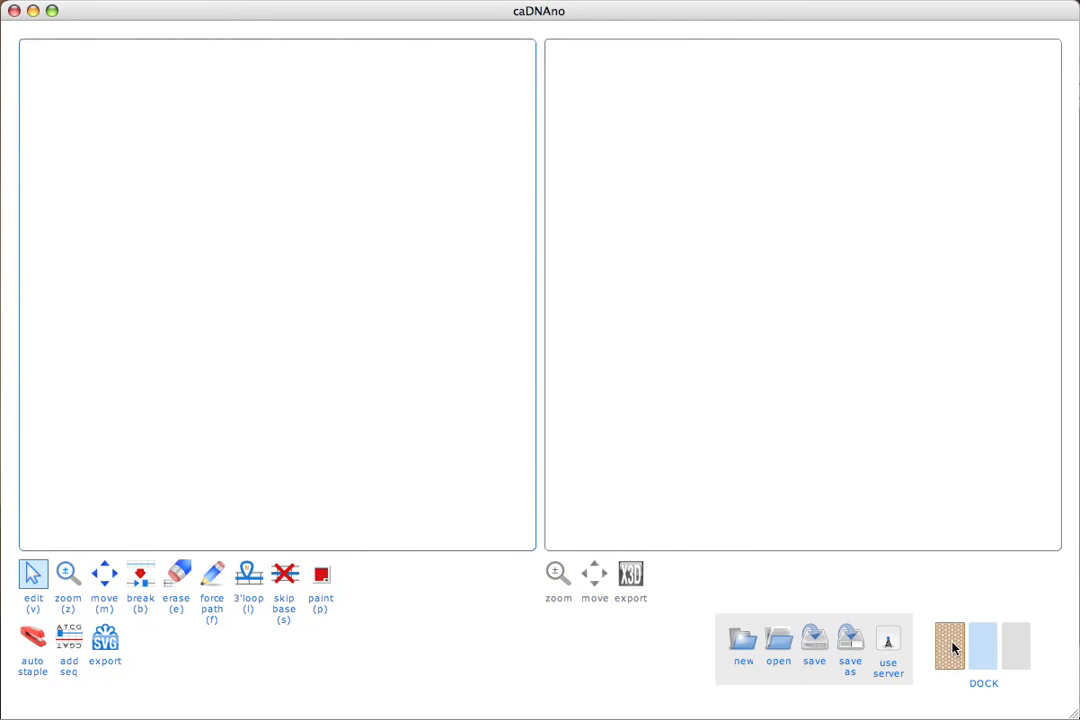
pyautogui.click(952, 648)
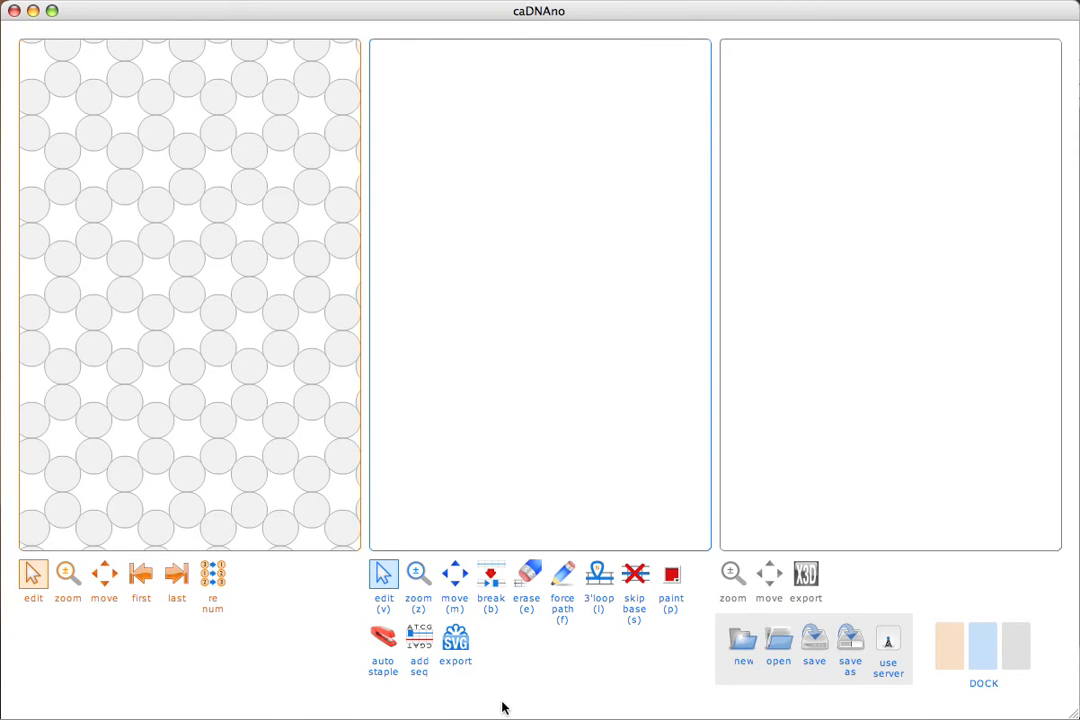
pyautogui.click(182, 193)
pyautogui.click(156, 204)
pyautogui.click(156, 240)
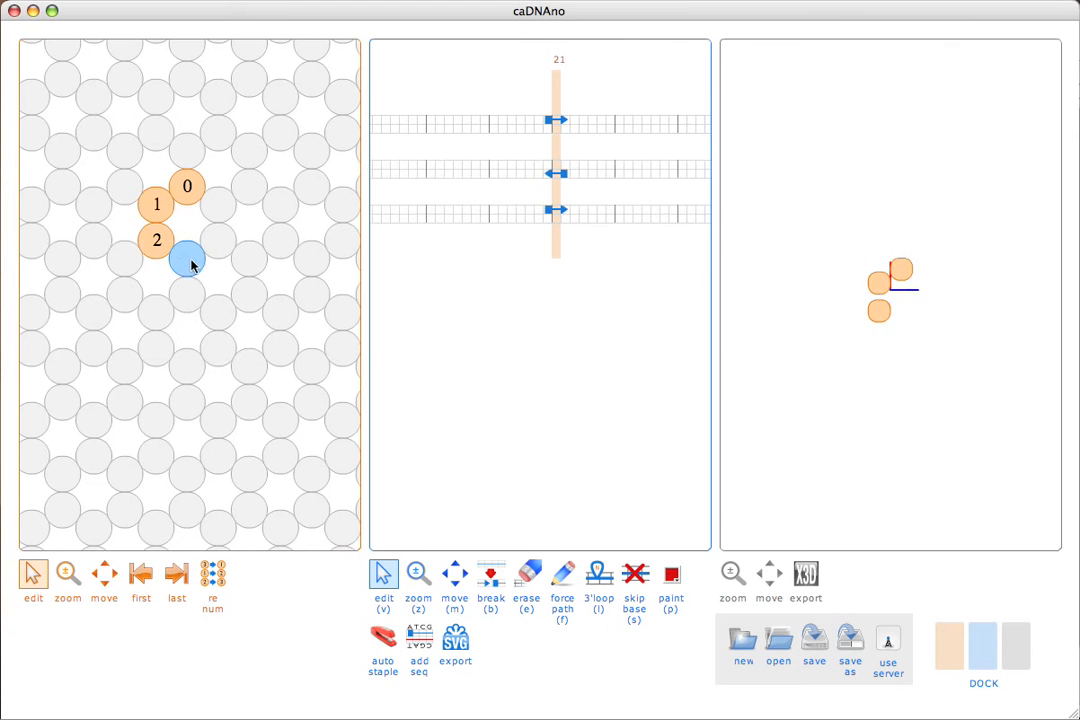
pyautogui.click(187, 258)
pyautogui.click(218, 241)
pyautogui.click(218, 205)
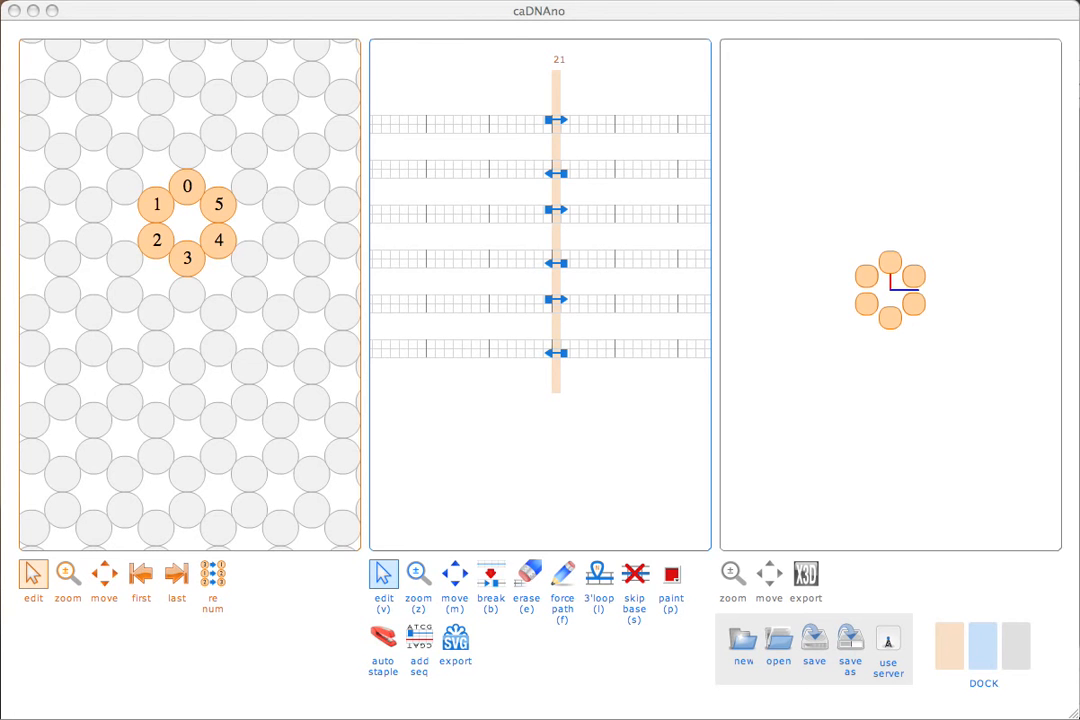
# Hide the 3D view and centre the six-helix ring in the slice view.
pyautogui.click(1016, 662)
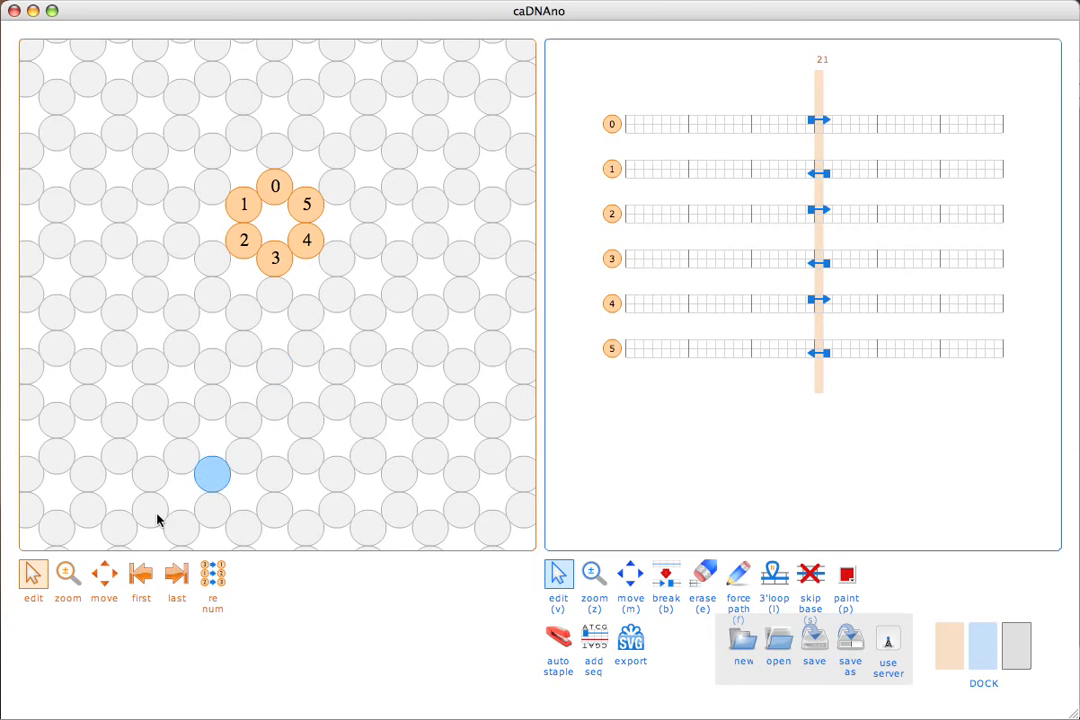
pyautogui.click(70, 572)
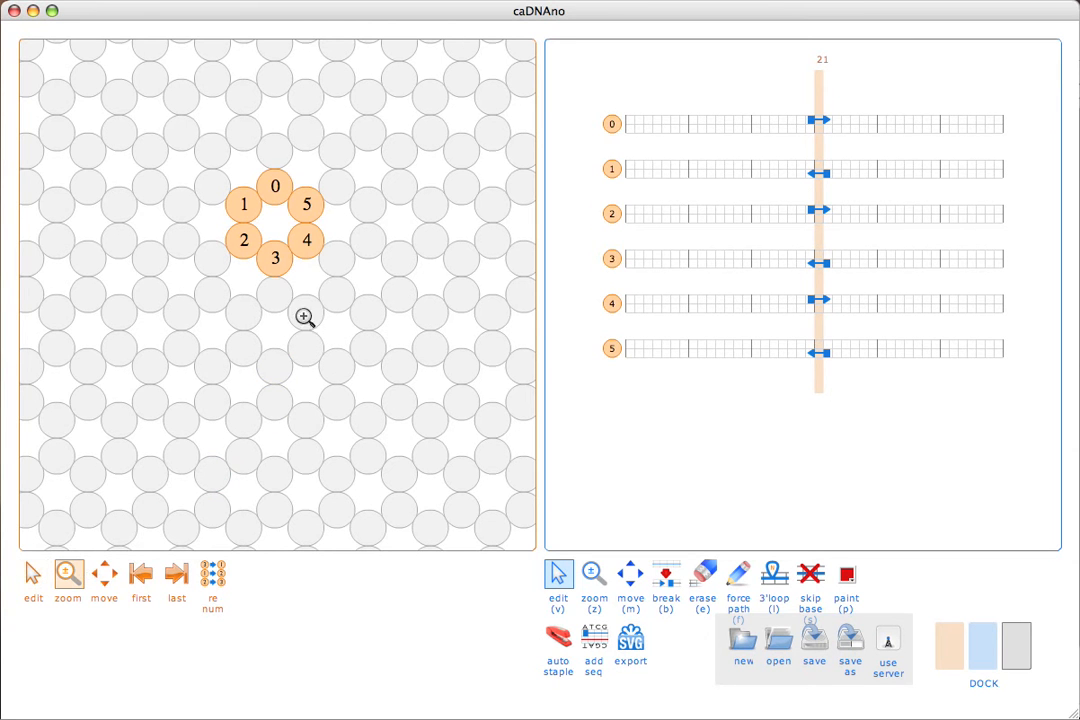
pyautogui.click(274, 225)
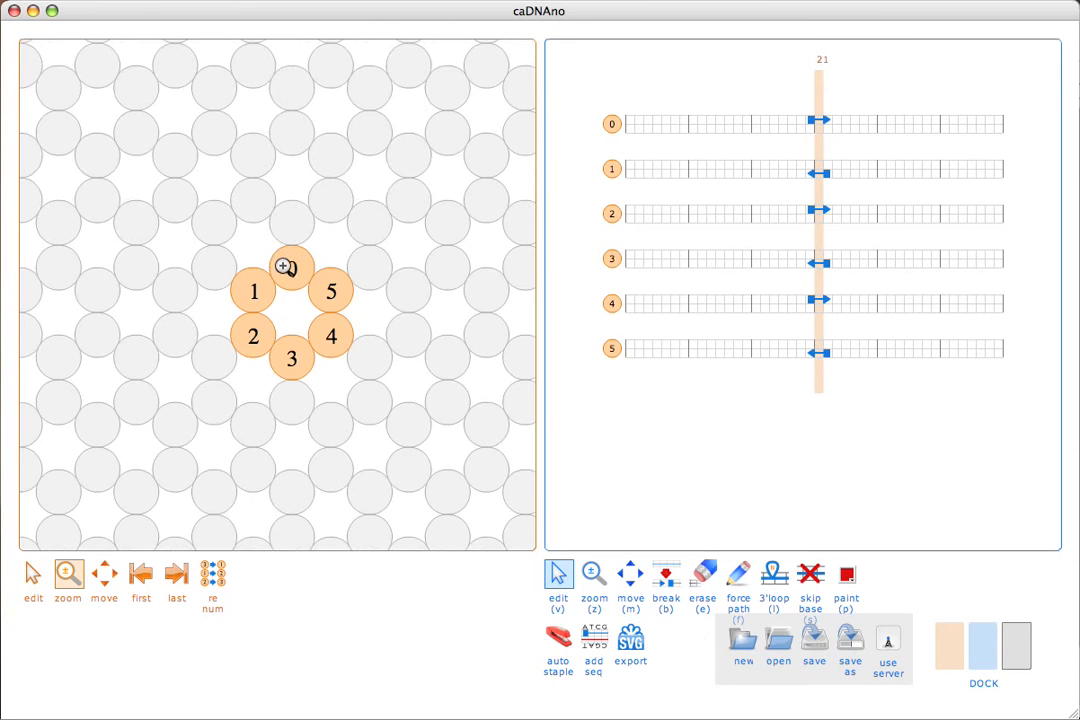
pyautogui.keyDown('shift'); pyautogui.click(298, 305); pyautogui.keyUp('shift')
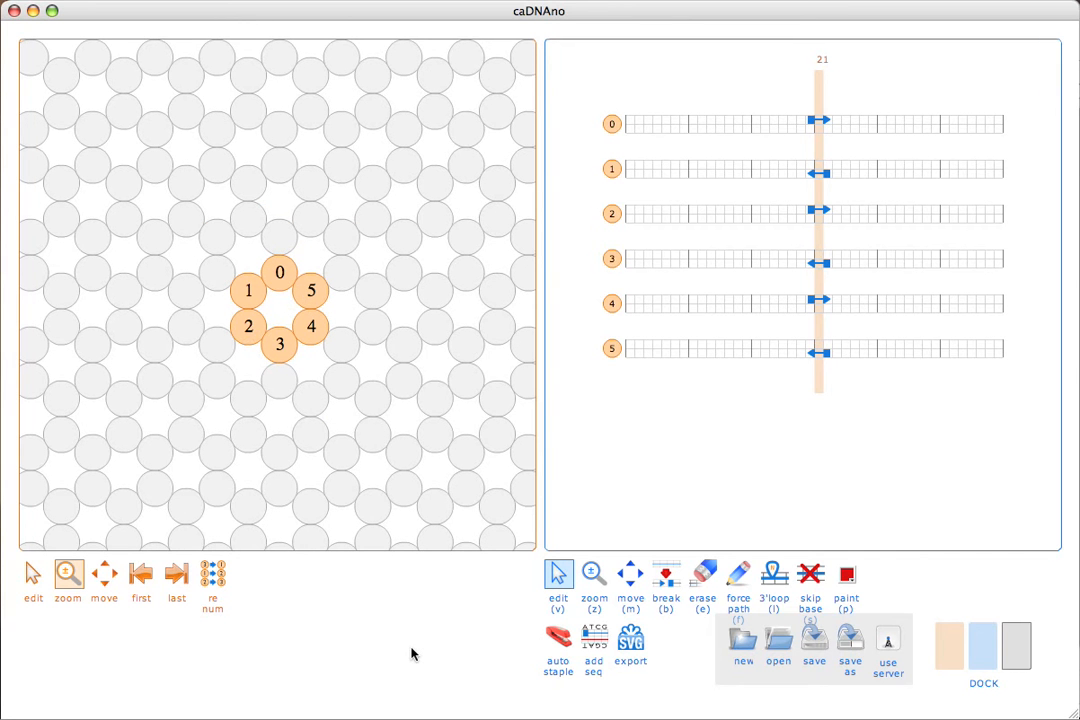
pyautogui.click(104, 573)
pyautogui.moveTo(278, 378); pyautogui.dragTo(297, 338)
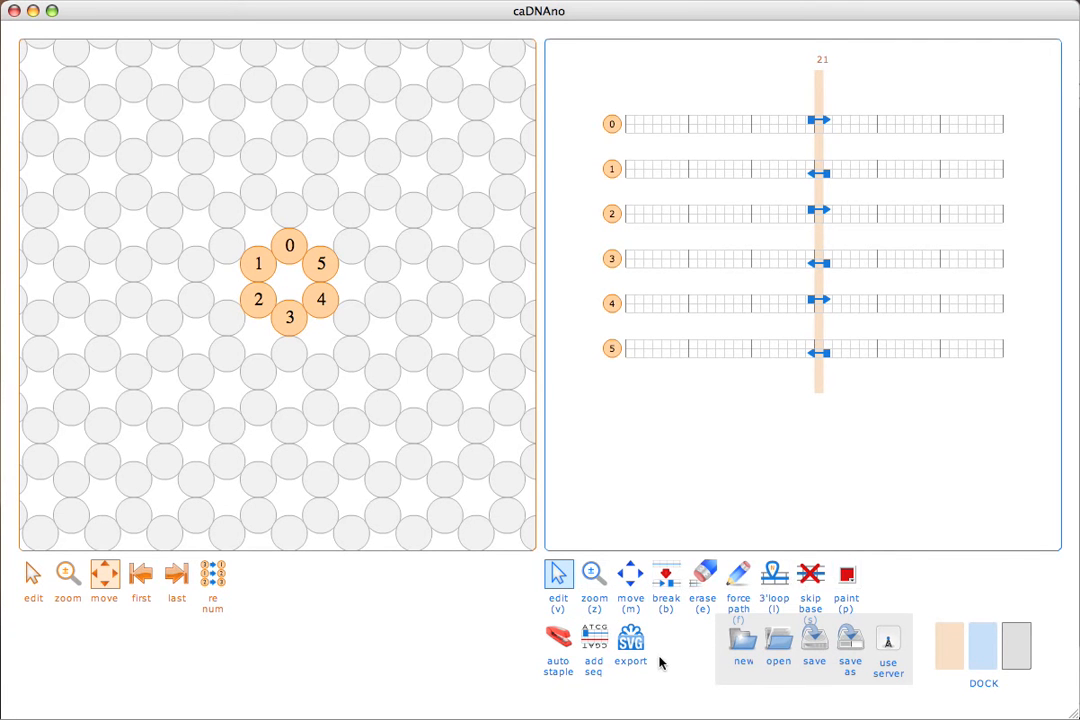
# Centre the six helix paths in the path view and check the layout with the 3D view briefly shown.
pyautogui.press('z')
pyautogui.press('m')
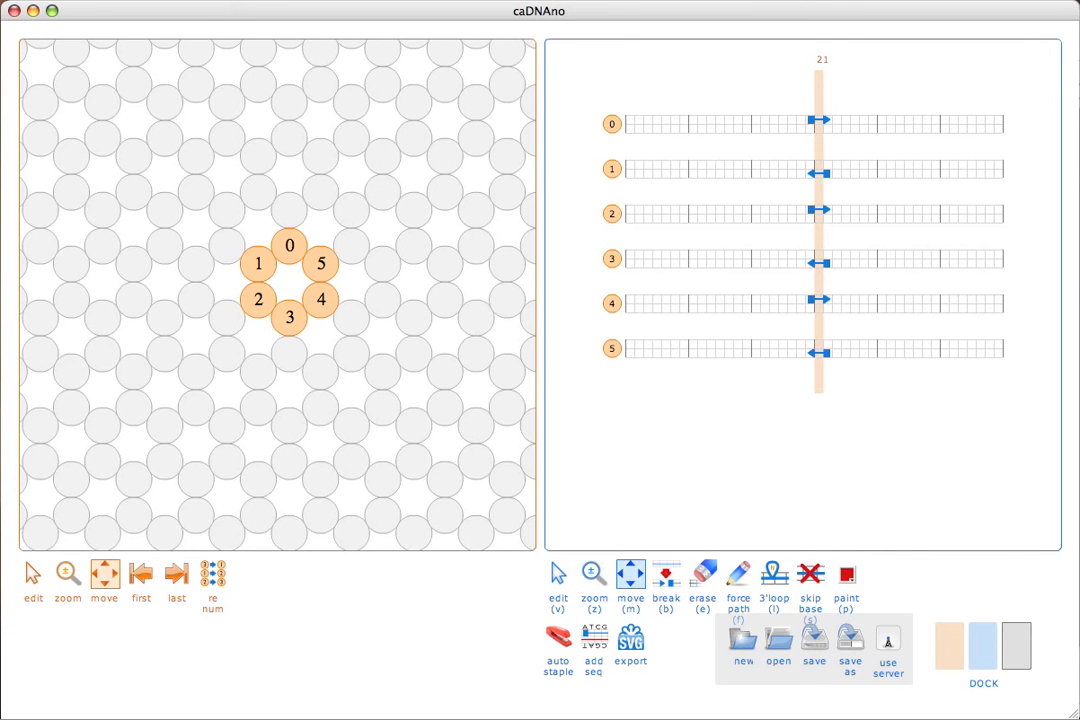
pyautogui.press('v')
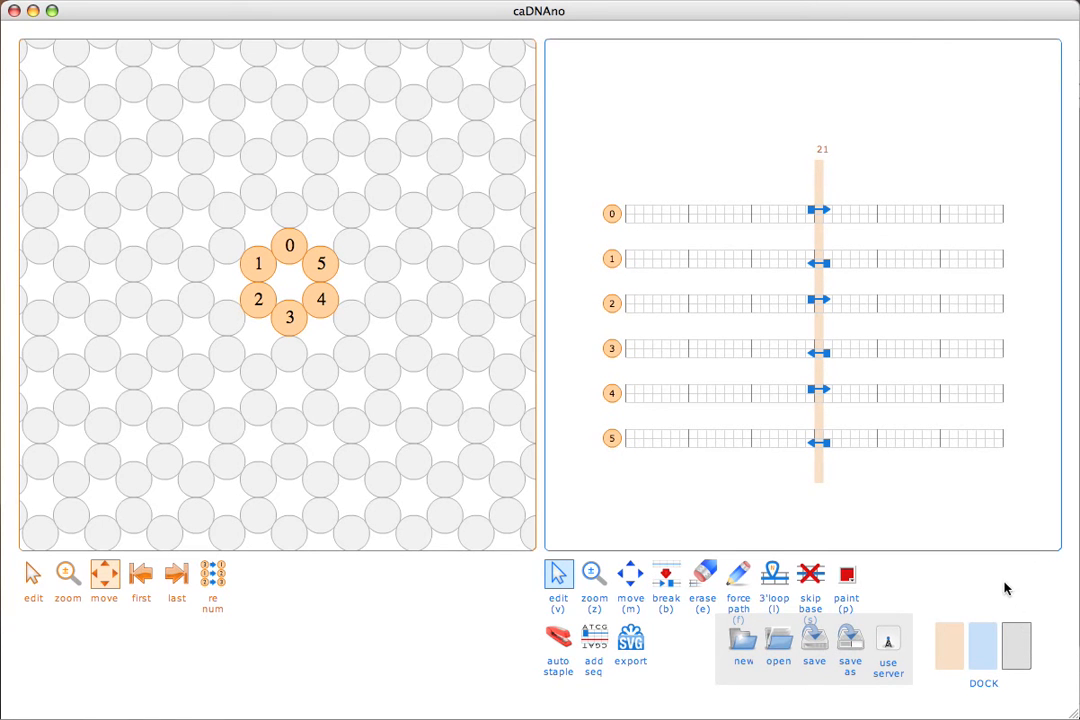
pyautogui.click(1025, 640)
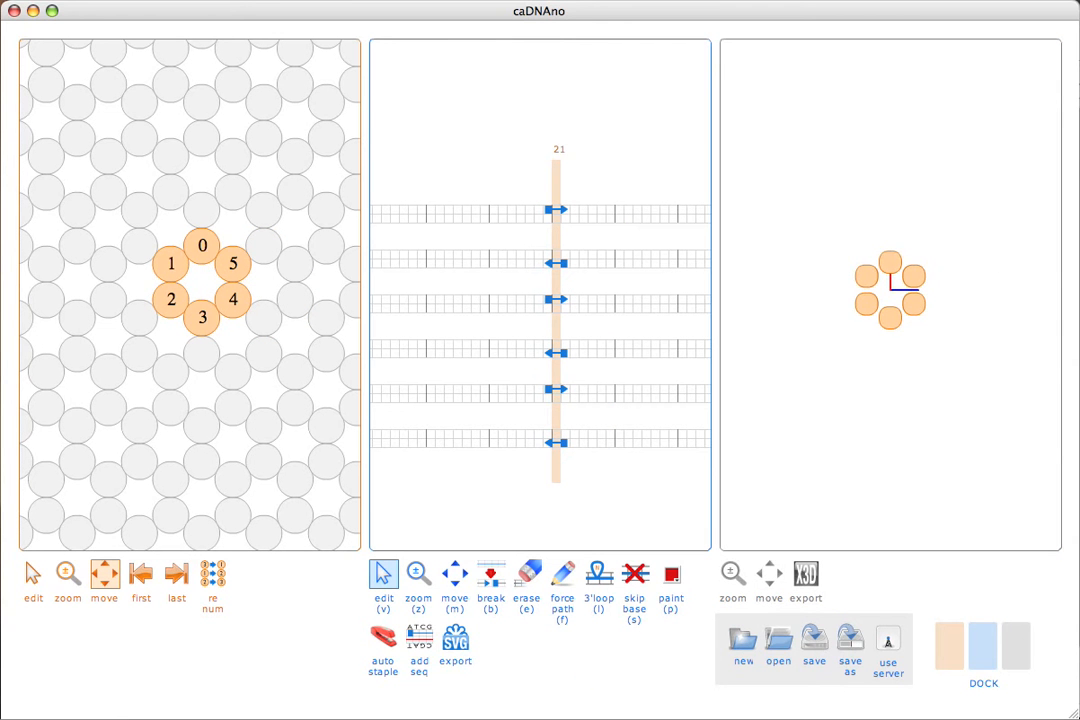
pyautogui.click(1024, 643)
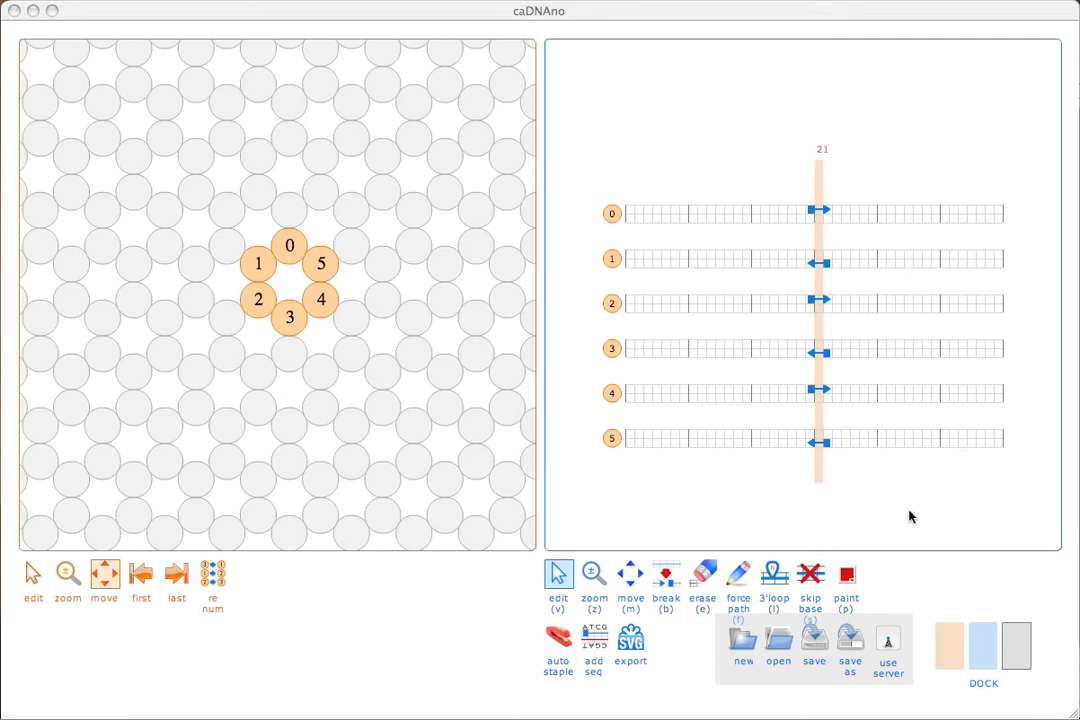
# Move the slice marker across the path grid to its first base and on to its last base.
pyautogui.moveTo(818, 179)
pyautogui.mouseDown()
pyautogui.moveTo(834, 186)
pyautogui.moveTo(788, 187)
pyautogui.moveTo(820, 189)
pyautogui.mouseUp()
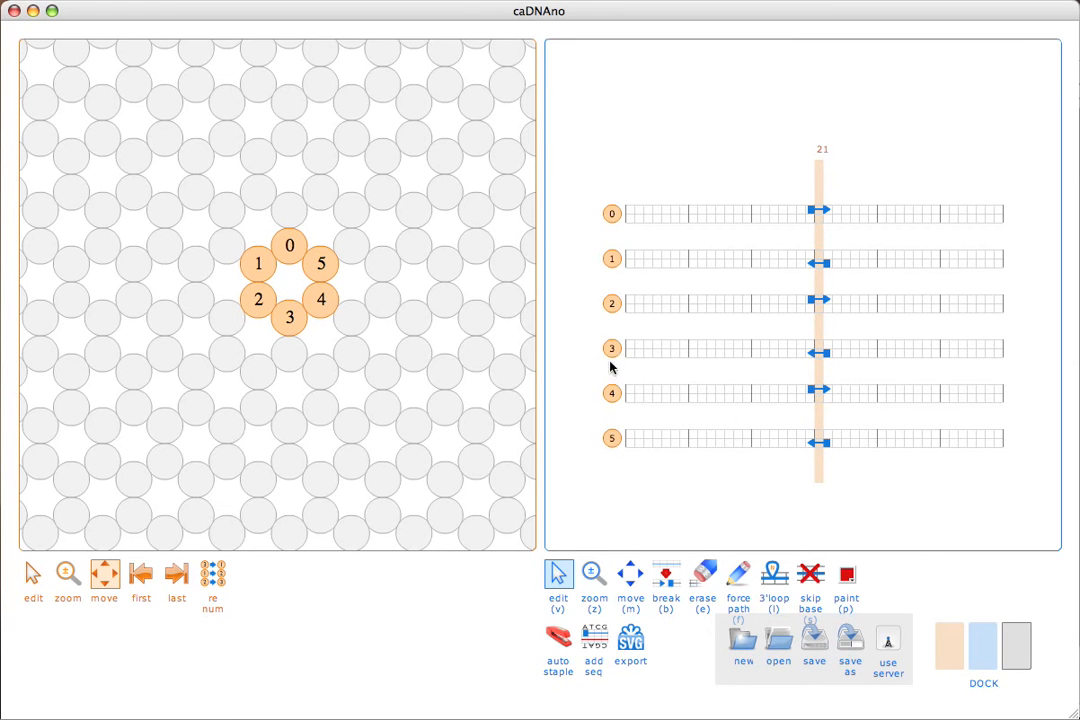
pyautogui.click(31, 576)
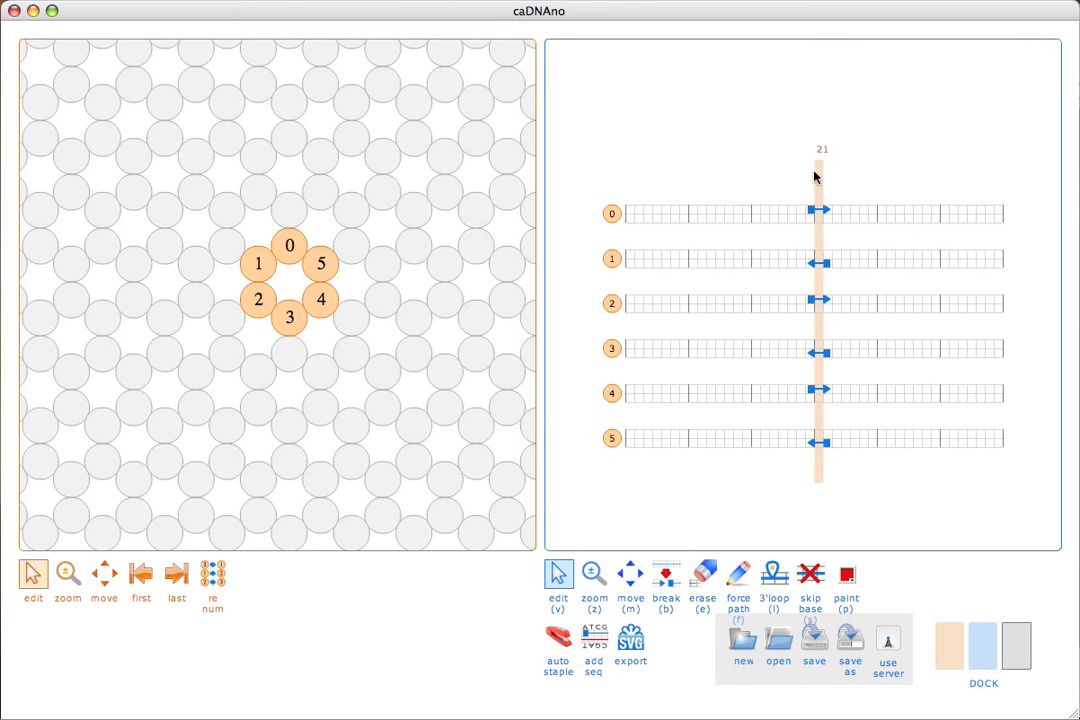
pyautogui.moveTo(815, 183)
pyautogui.mouseDown()
pyautogui.moveTo(846, 181)
pyautogui.moveTo(822, 186)
pyautogui.mouseUp()
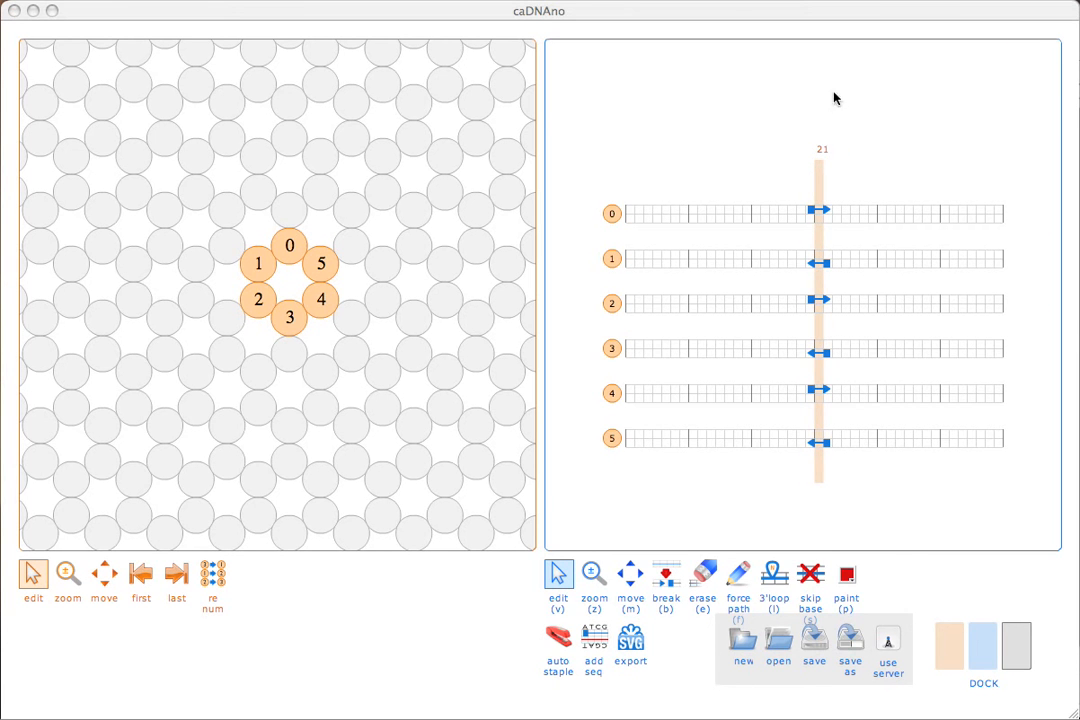
pyautogui.moveTo(820, 179); pyautogui.dragTo(1040, 183)
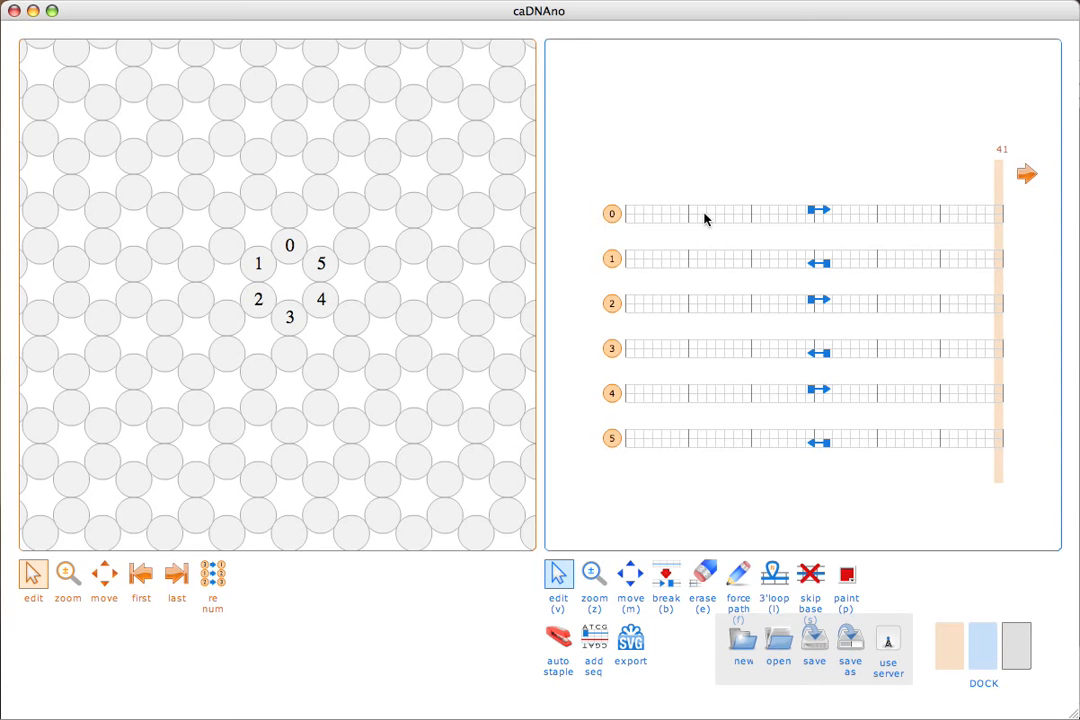
pyautogui.click(140, 573)
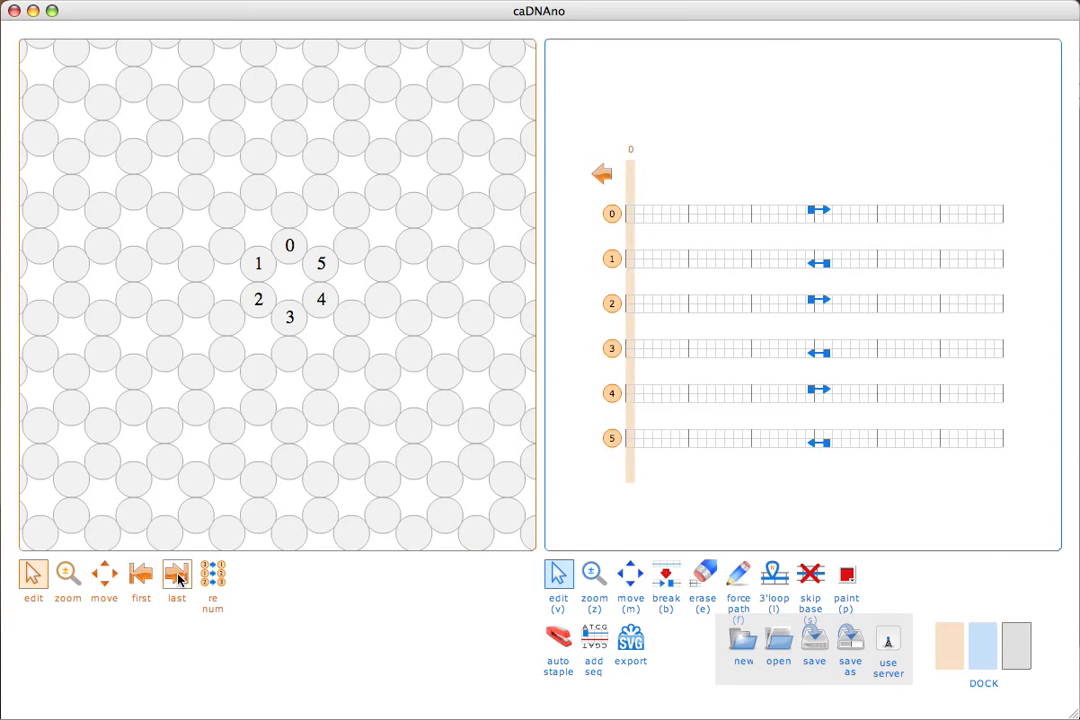
pyautogui.click(176, 576)
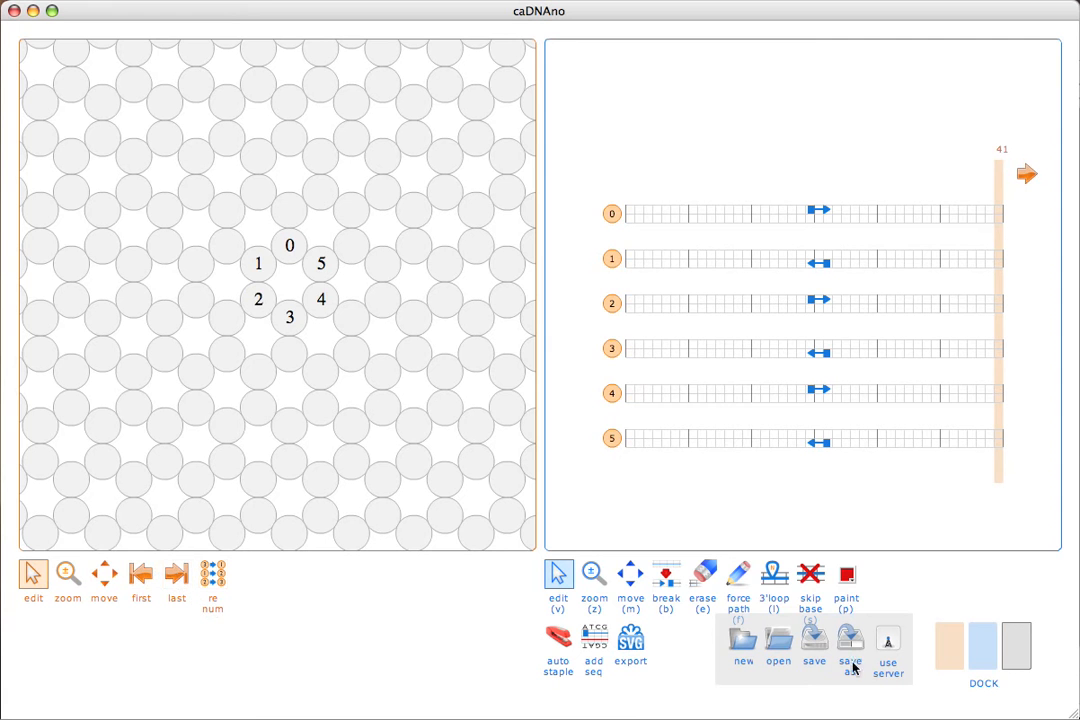
# Extend the grid's right end by 21 x 2 bases and, with the slice view hidden, move the slice marker back to base 21.
pyautogui.click(1025, 175)
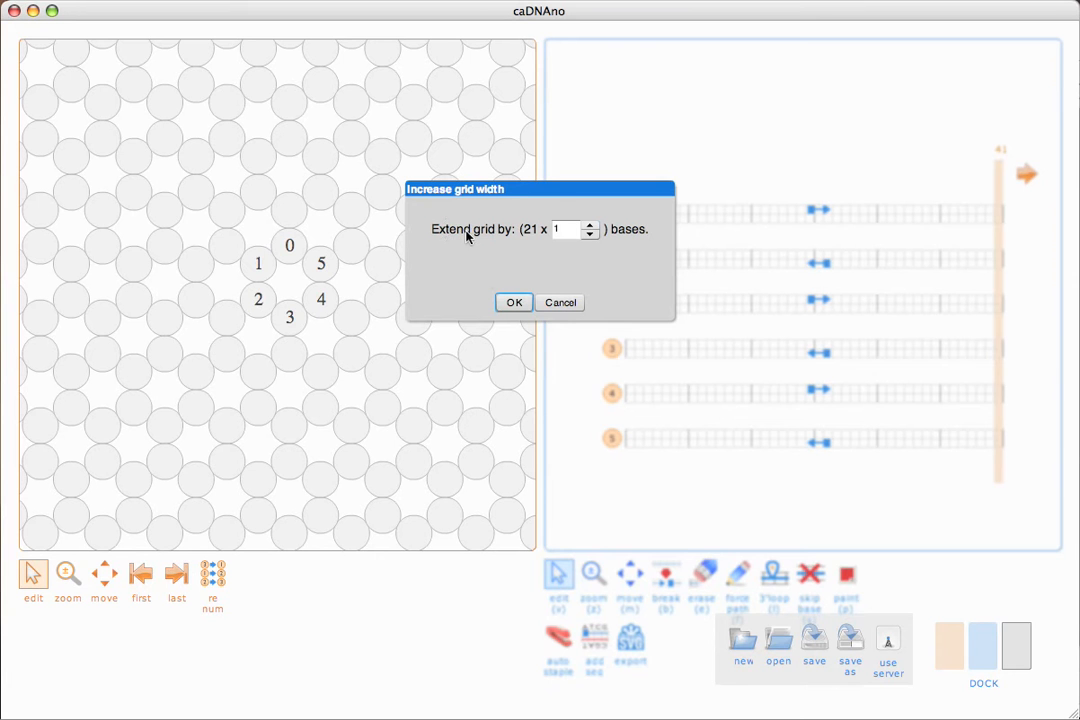
pyautogui.click(591, 226)
pyautogui.click(518, 303)
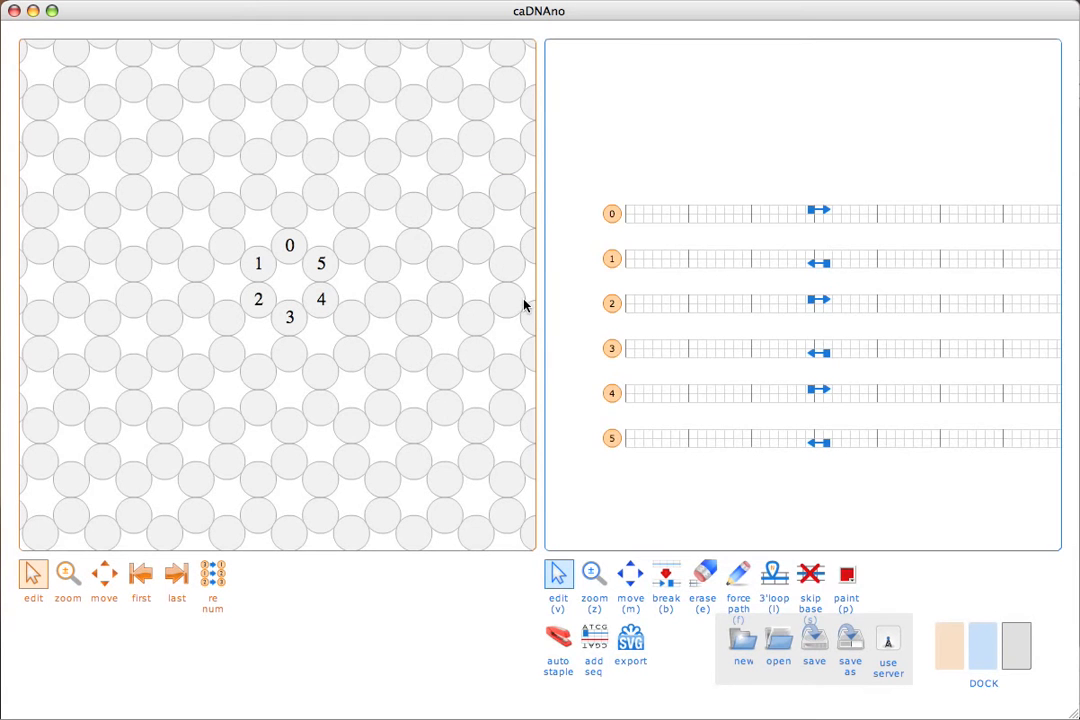
pyautogui.click(952, 667)
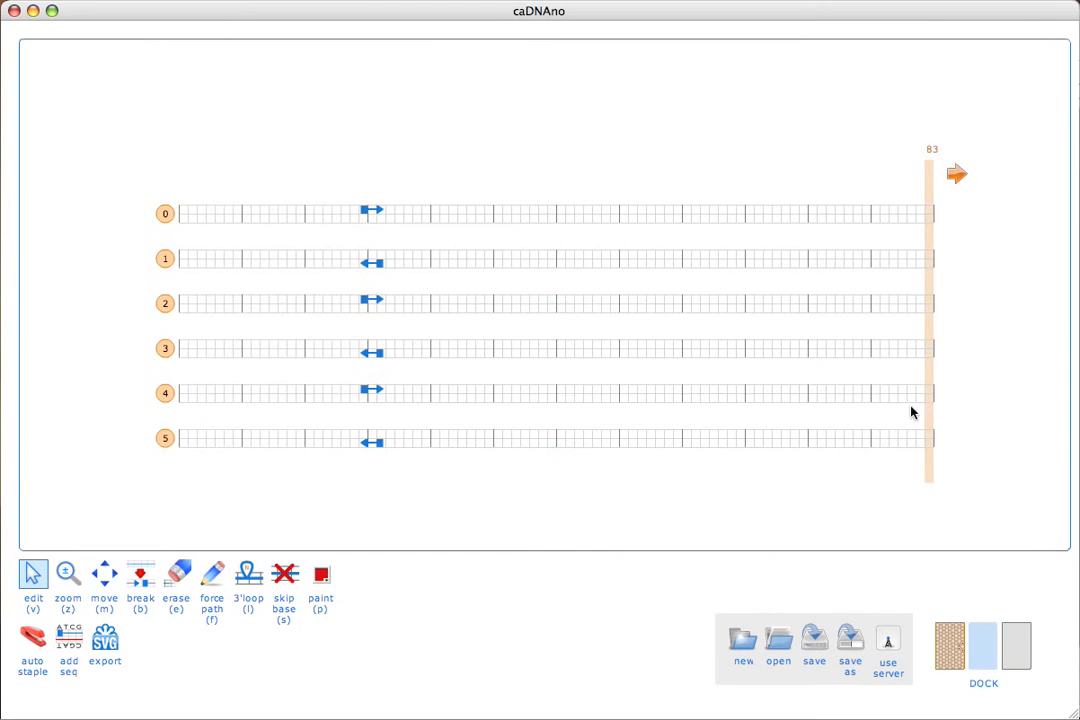
pyautogui.moveTo(928, 337); pyautogui.dragTo(373, 321)
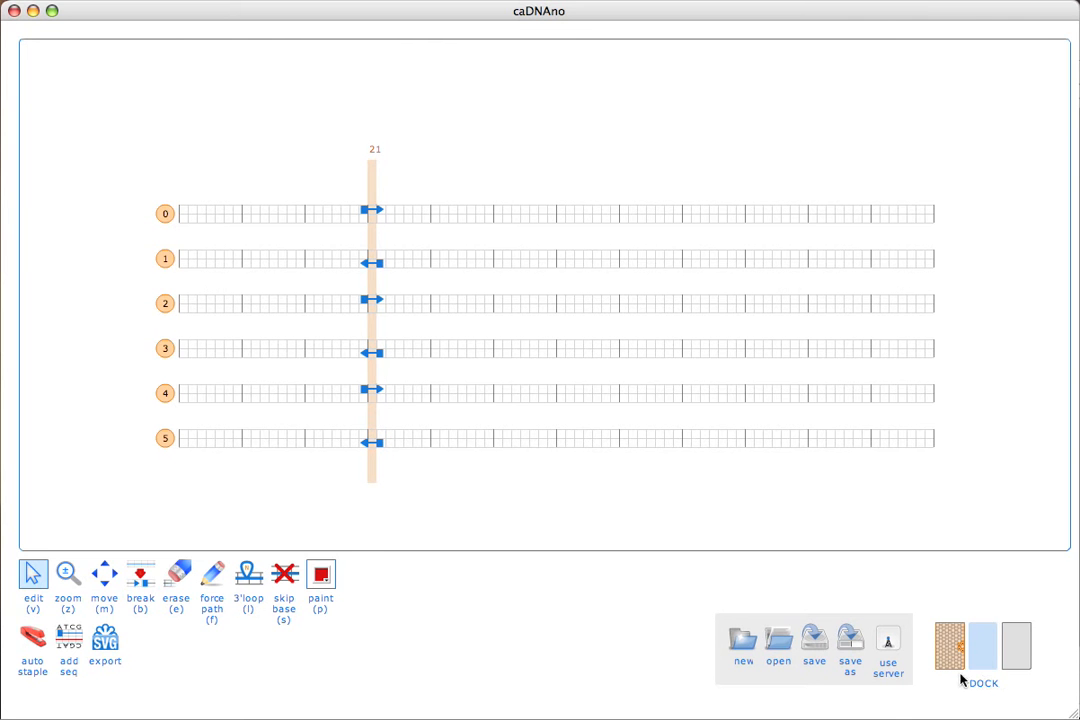
# Show the slice view beside the path view and hide it again, trying the panel visibility toggles.
pyautogui.click(950, 645)
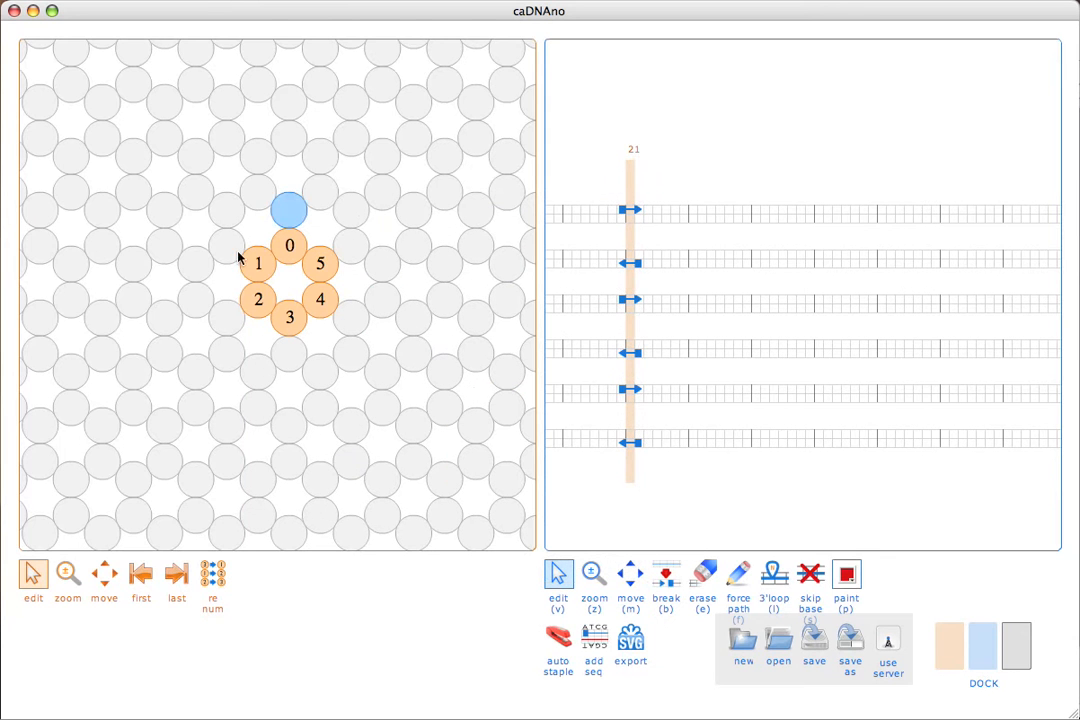
pyautogui.click(948, 640)
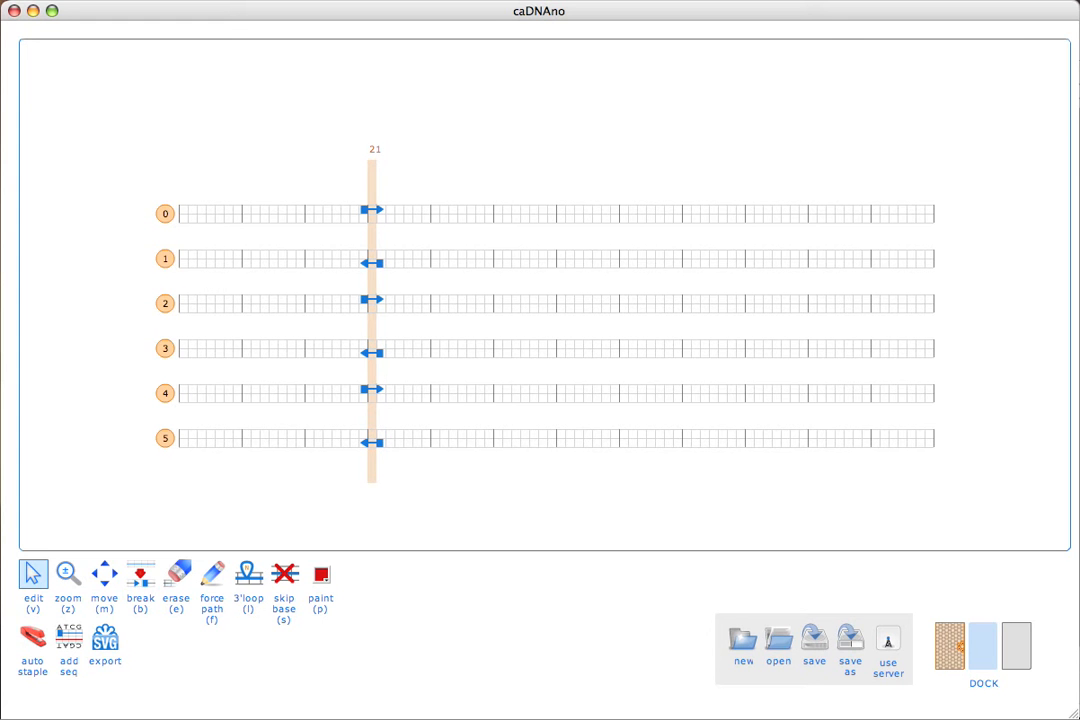
pyautogui.click(950, 668)
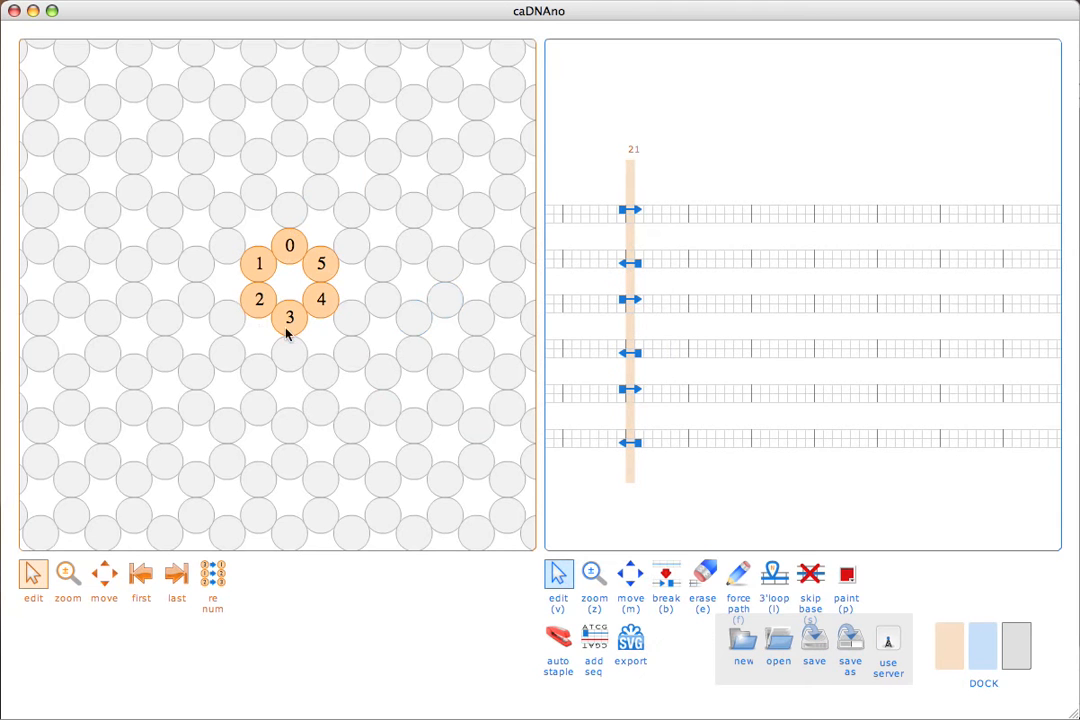
pyautogui.click(958, 646)
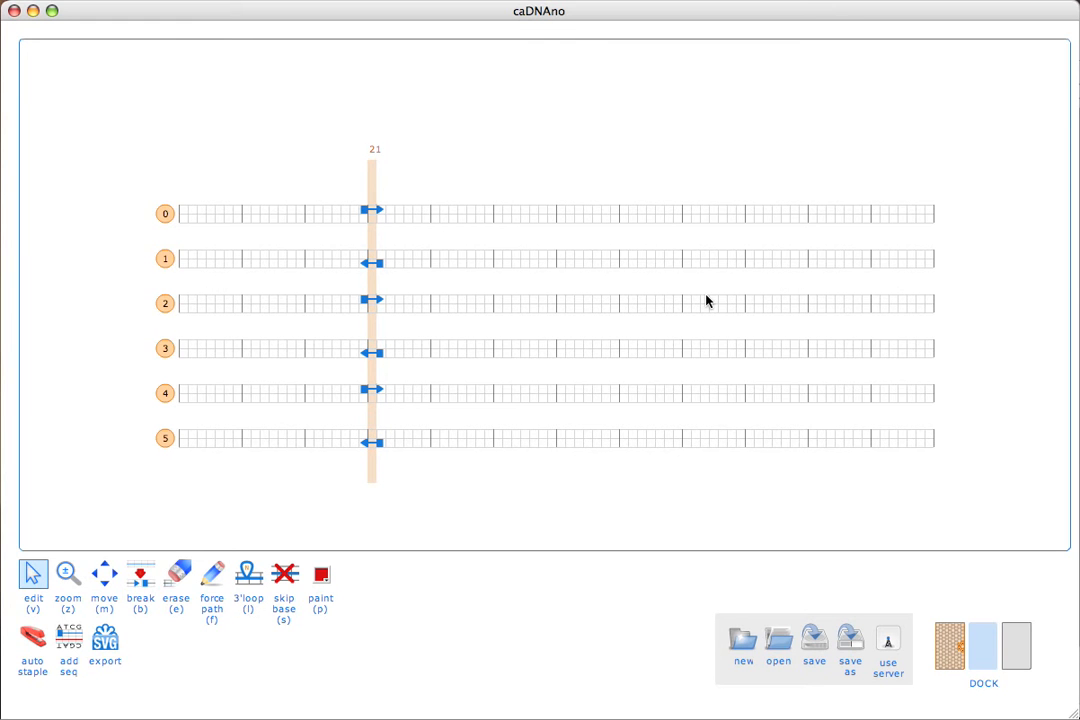
pyautogui.click(967, 653)
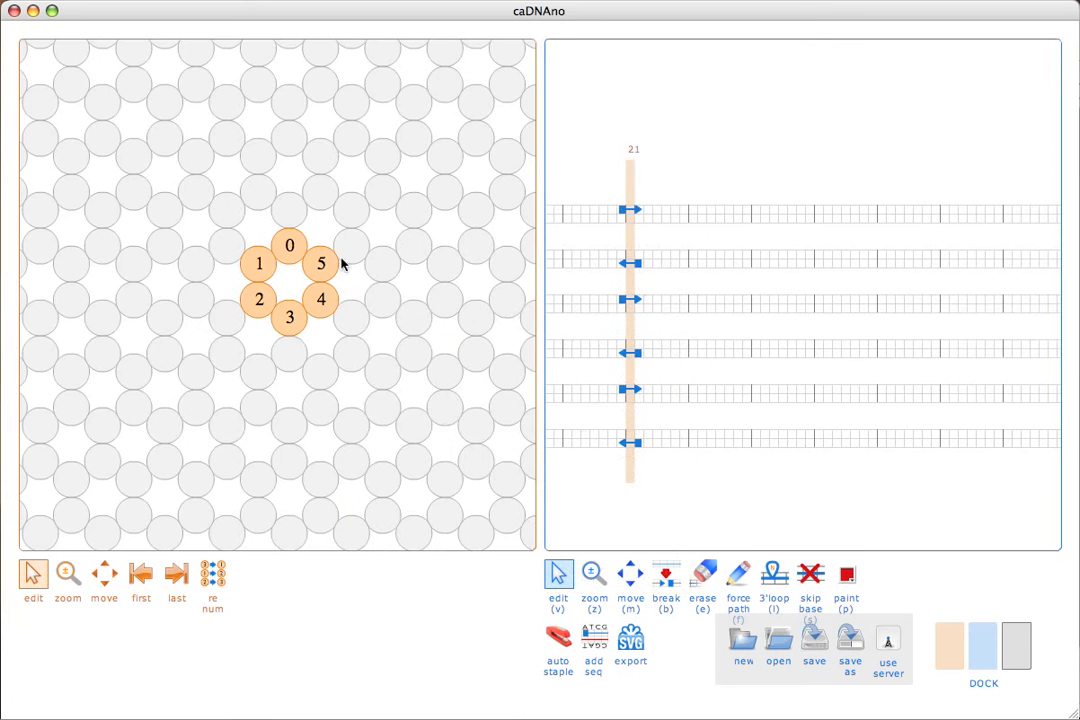
pyautogui.click(974, 643)
pyautogui.click(958, 646)
pyautogui.click(973, 645)
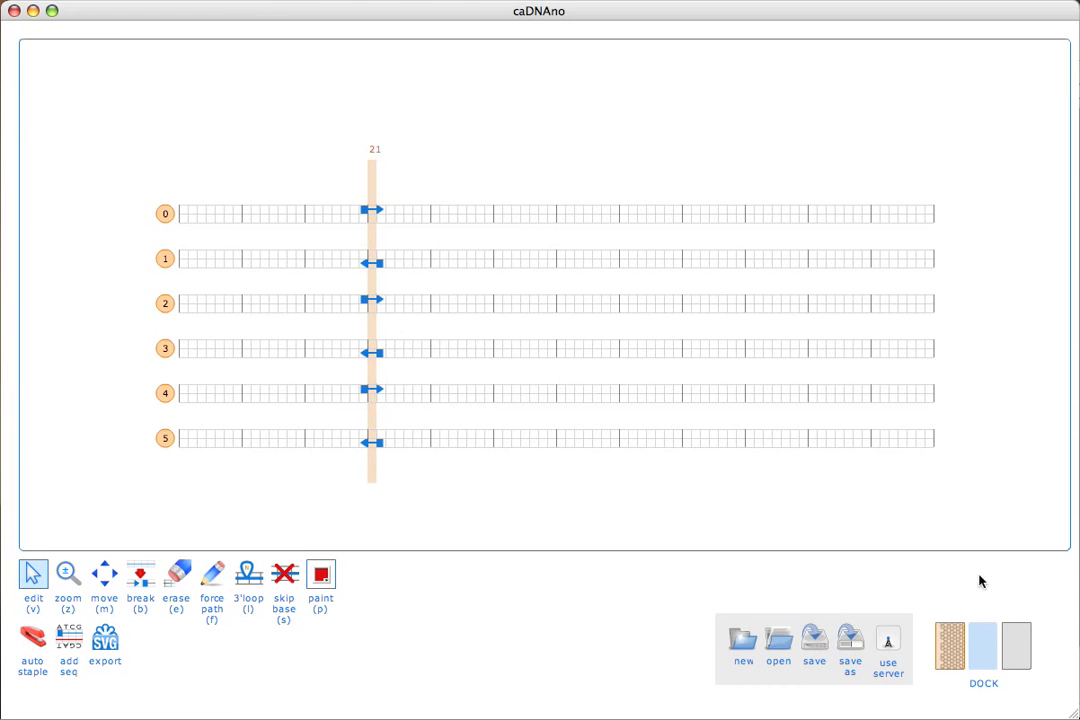
# Show and slightly rotate the 3D view while lengthening the scaffold strands of helices 0, 1 and 3 rightward and helix 2 leftward.
pyautogui.click(1014, 658)
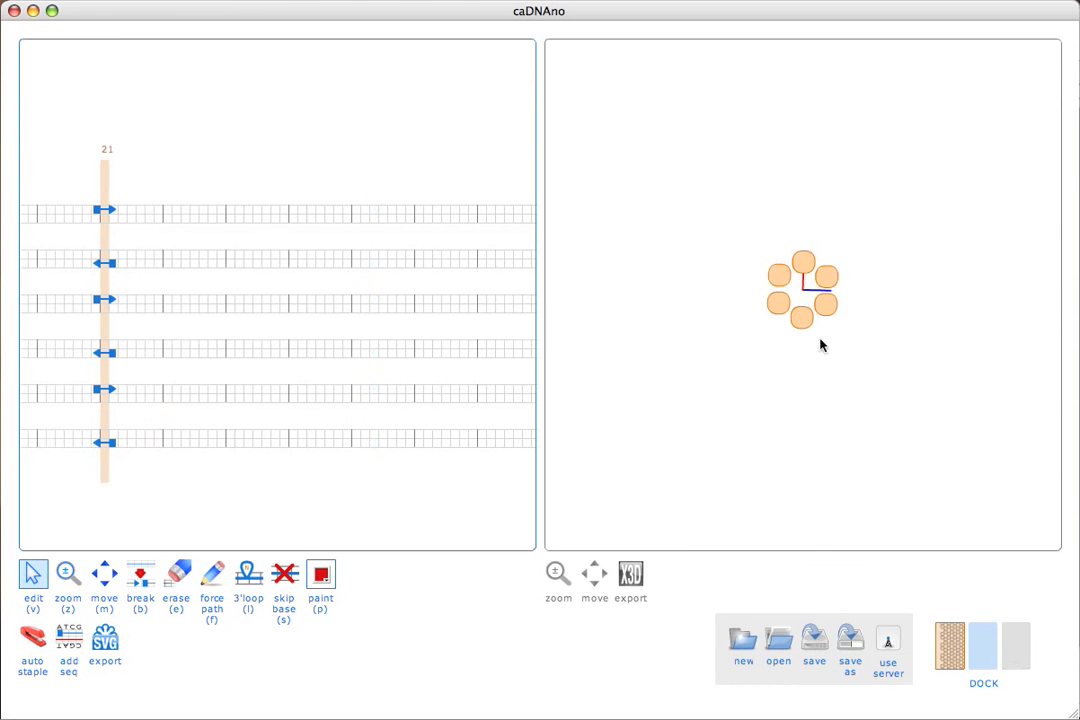
pyautogui.moveTo(812, 289); pyautogui.dragTo(774, 287)
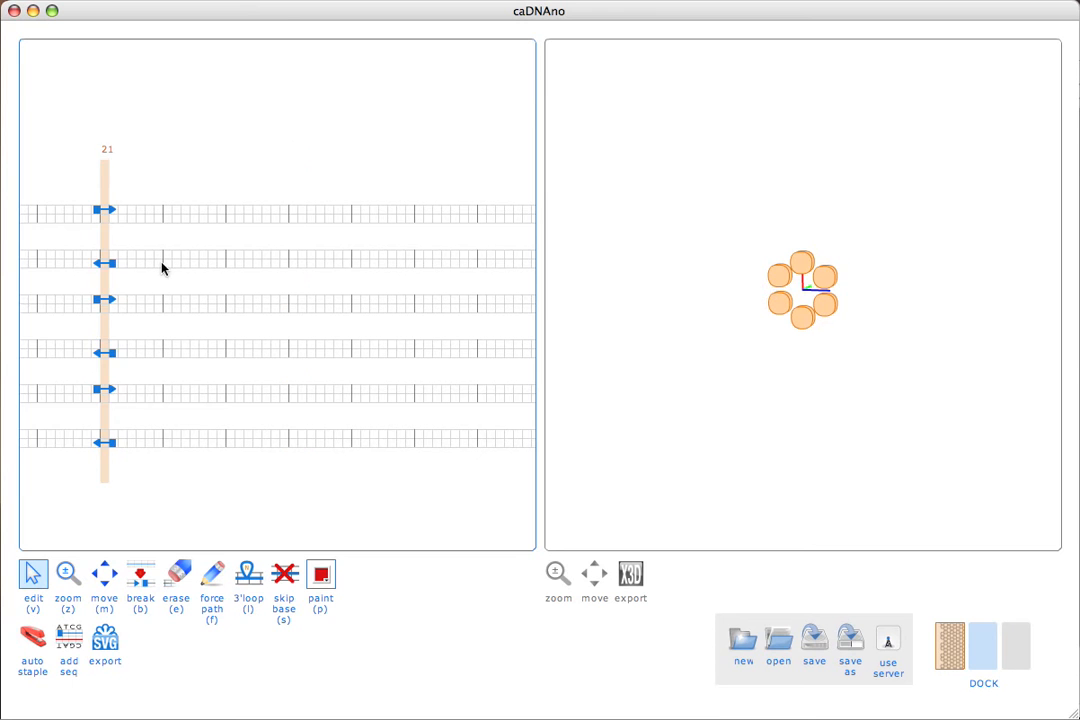
pyautogui.moveTo(302, 216); pyautogui.dragTo(374, 219)
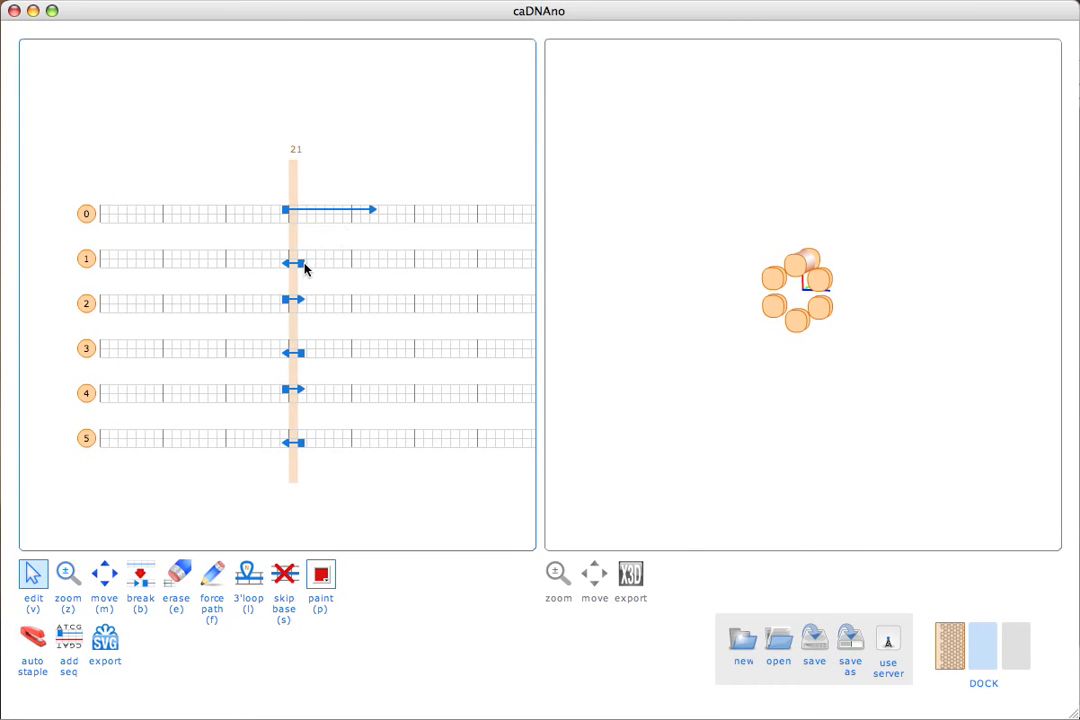
pyautogui.moveTo(304, 266); pyautogui.dragTo(402, 266)
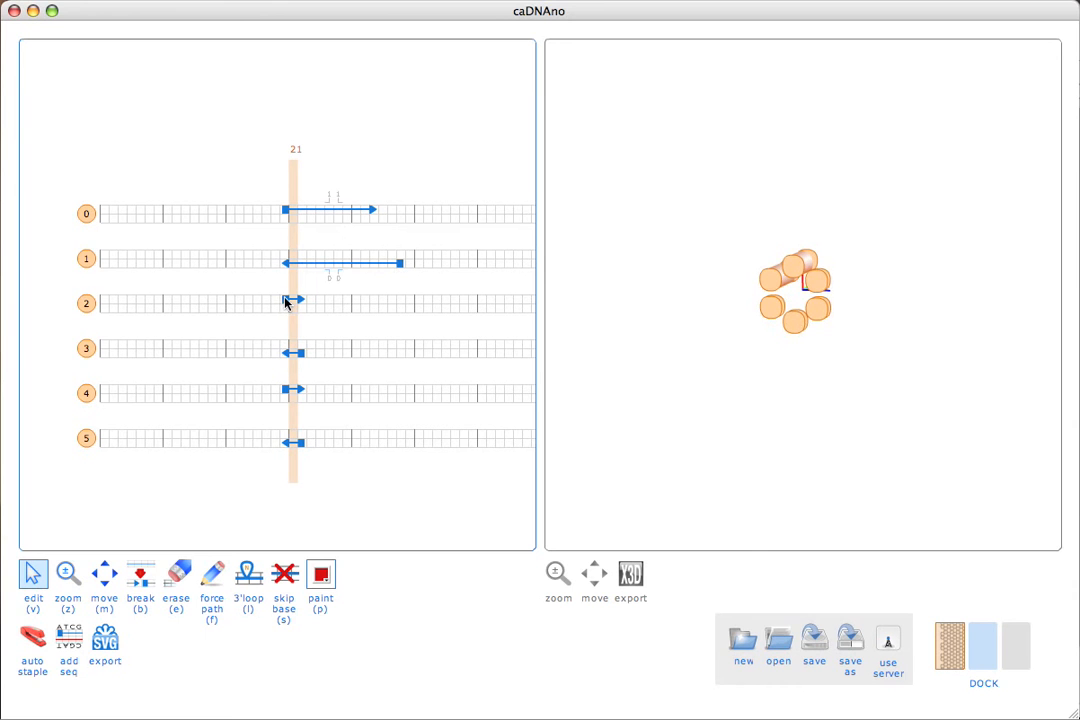
pyautogui.moveTo(285, 305); pyautogui.dragTo(186, 303)
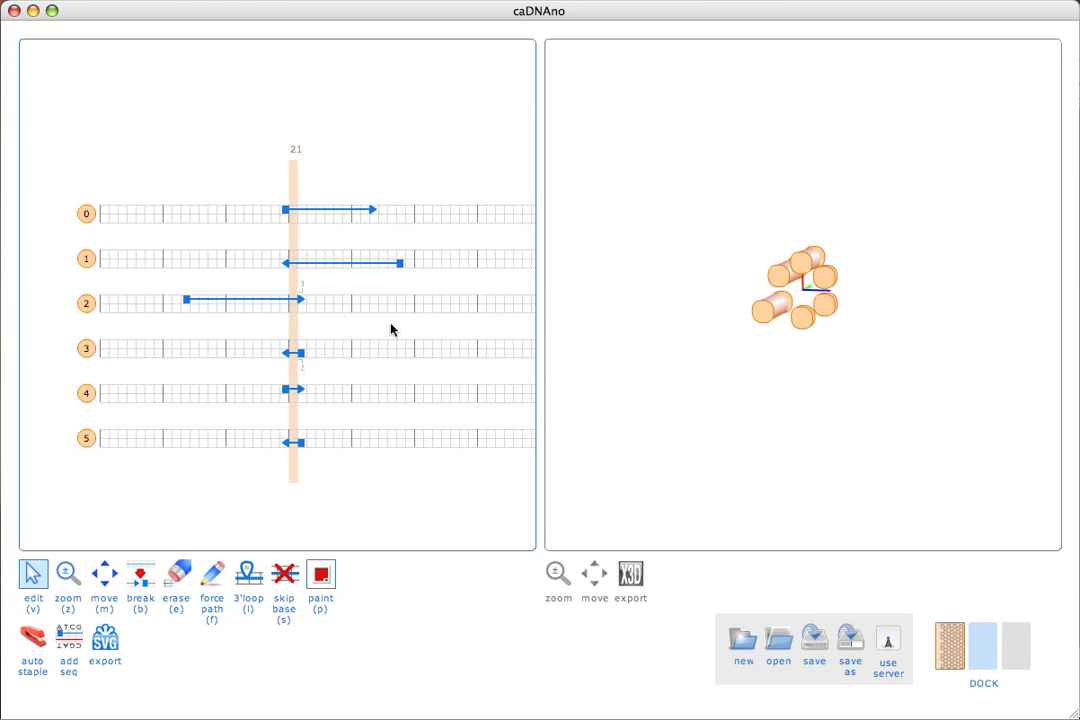
pyautogui.moveTo(302, 354); pyautogui.dragTo(400, 352)
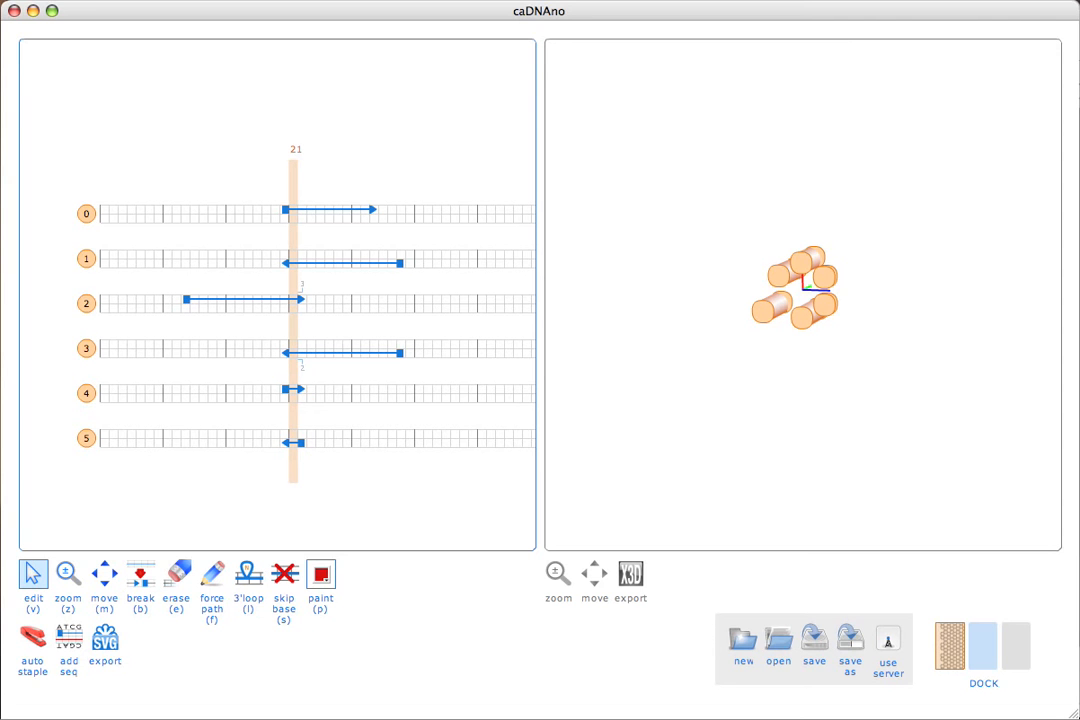
# Stretch the scaffold strands of all six helices across the full length of the grid, hiding the 3D view on the way.
pyautogui.moveTo(286, 265); pyautogui.dragTo(222, 262)
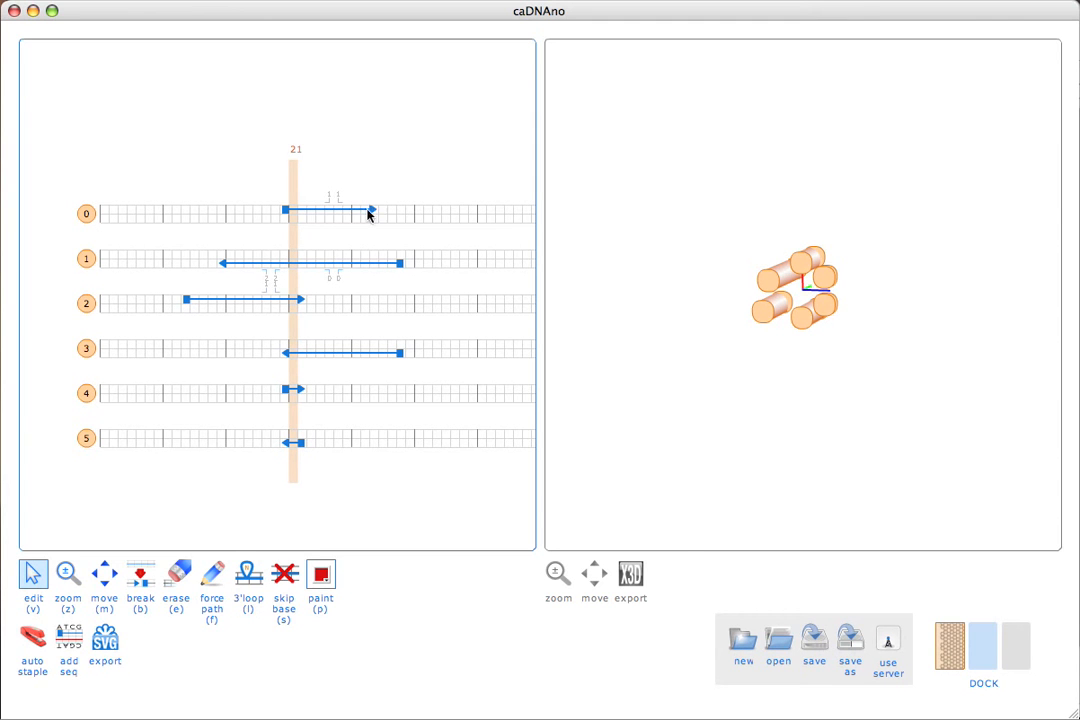
pyautogui.keyDown('alt'); pyautogui.click(286, 212); pyautogui.keyUp('alt')
pyautogui.keyDown('alt'); pyautogui.click(224, 264); pyautogui.keyUp('alt')
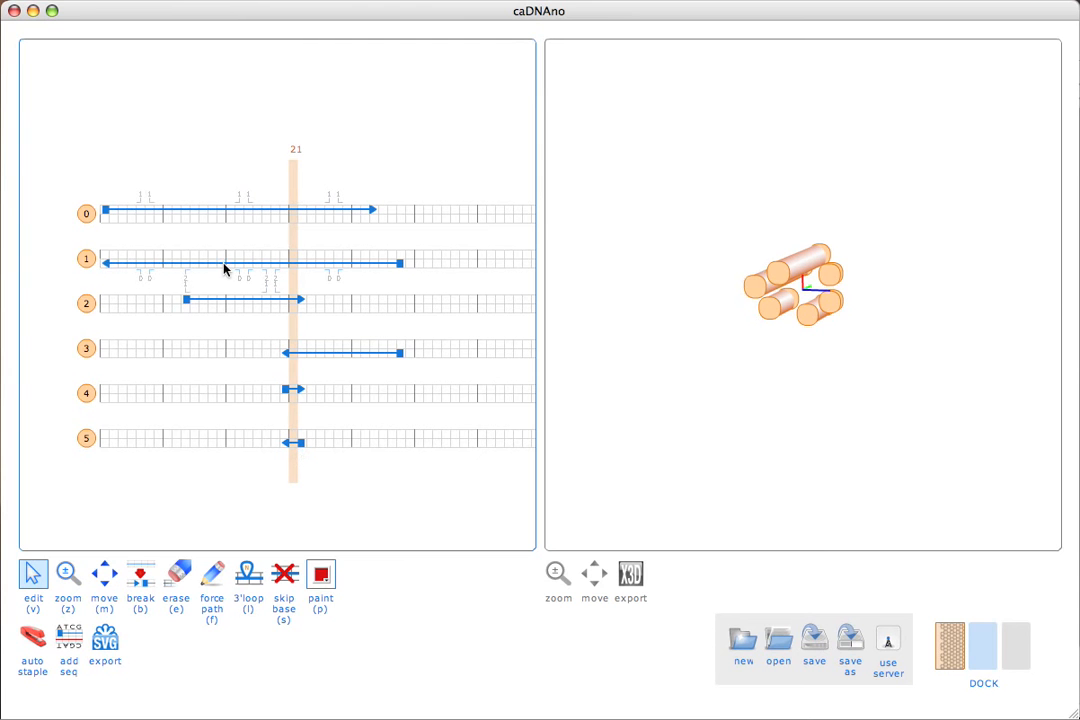
pyautogui.click(1012, 646)
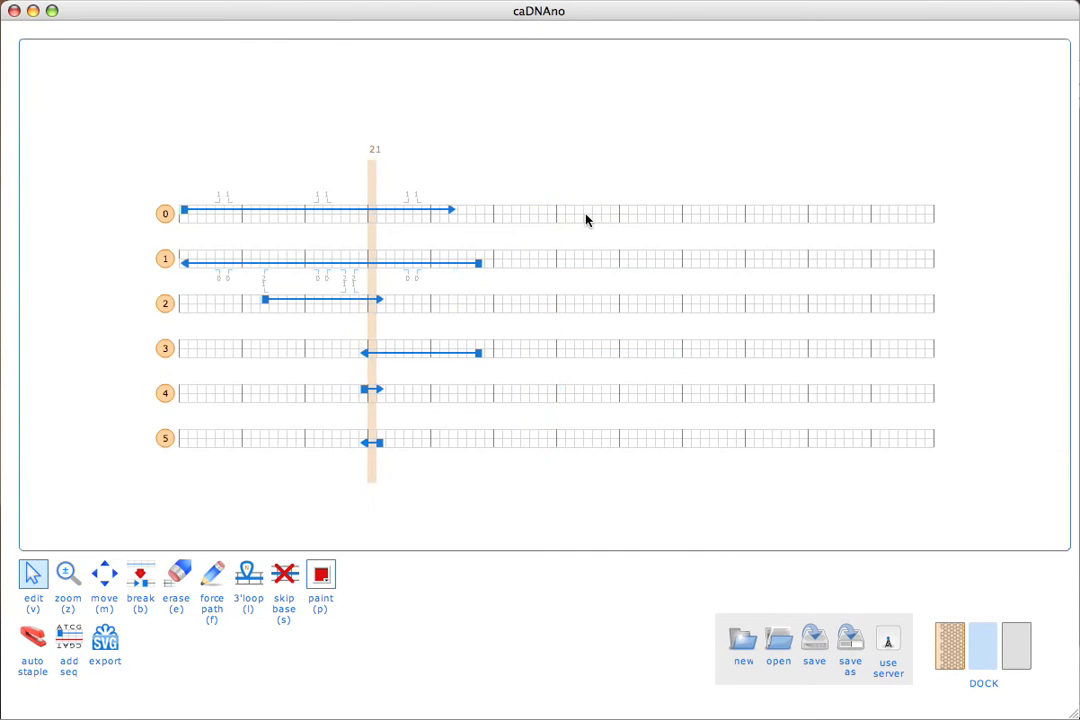
pyautogui.keyDown('alt'); pyautogui.keyDown('shift'); pyautogui.click(370, 173); pyautogui.keyUp('shift'); pyautogui.keyUp('alt')
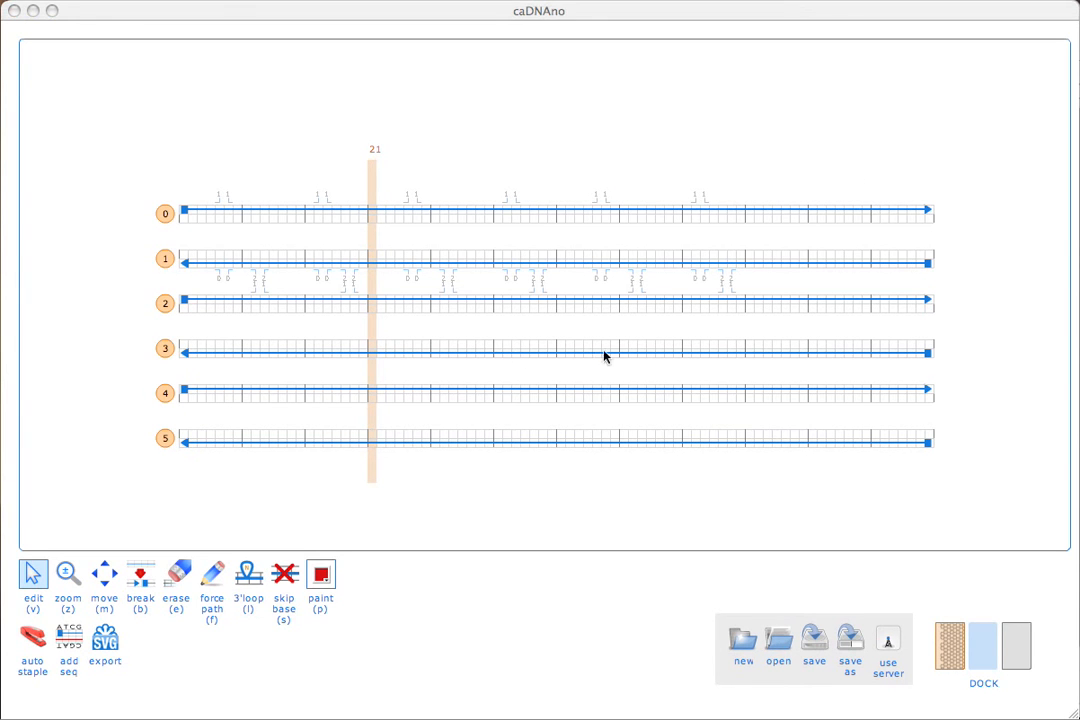
# Examine the possible scaffold crossovers between neighbouring helices against the helix arrangement in the slice view, leaving the slice view hidden.
pyautogui.click(505, 346)
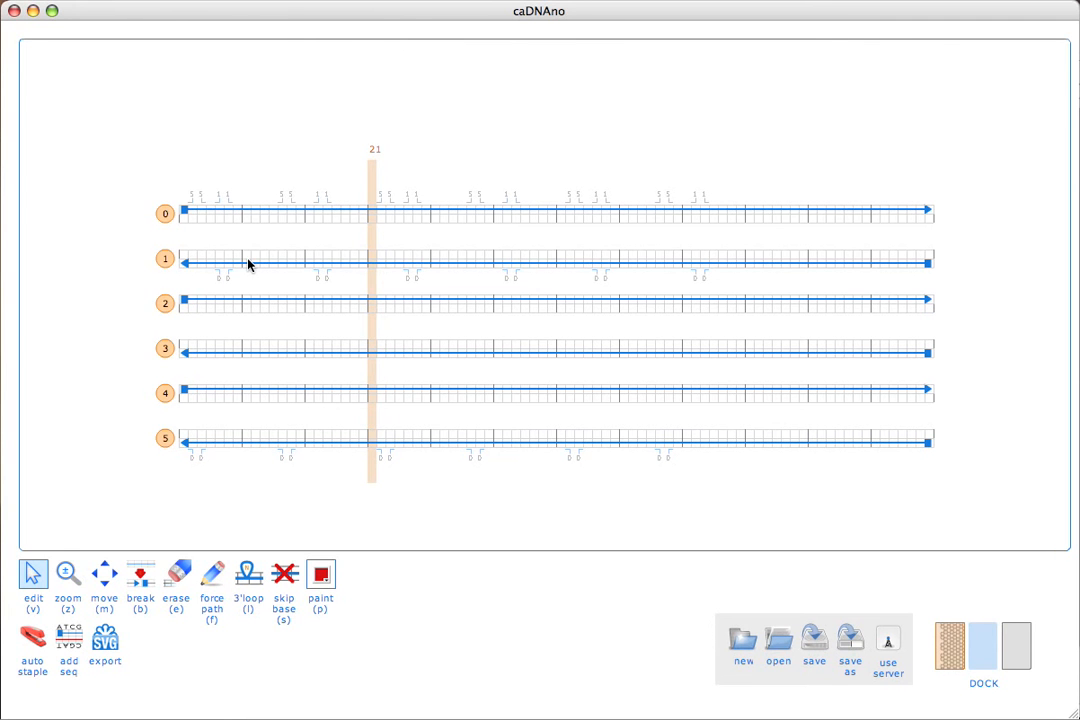
pyautogui.click(950, 645)
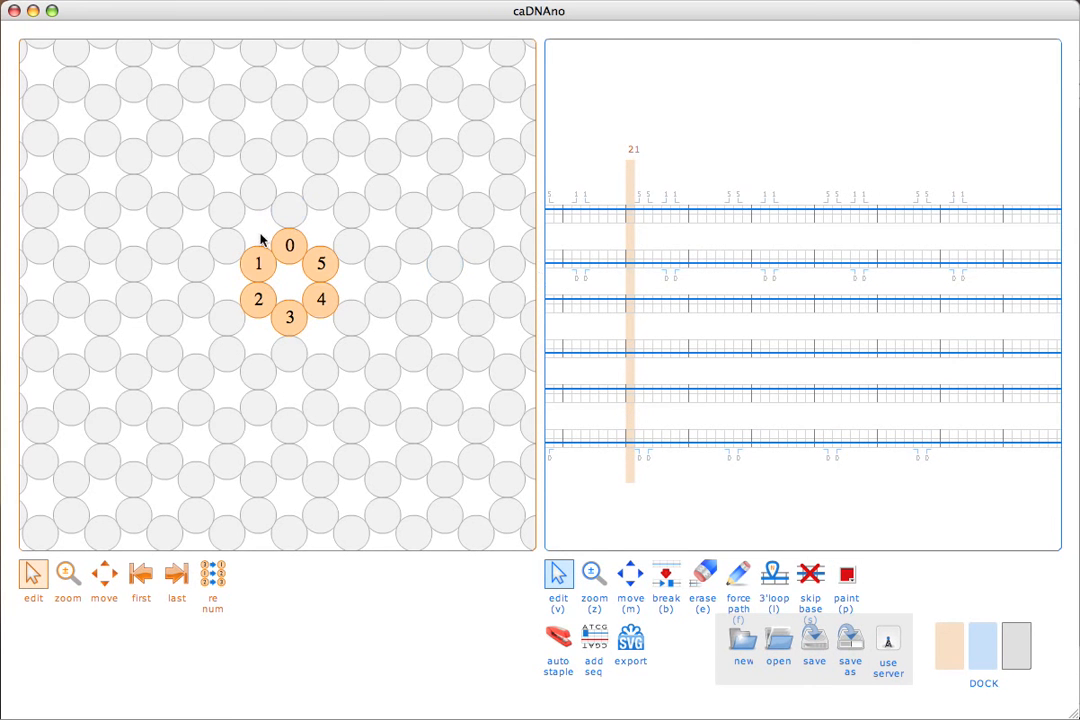
pyautogui.click(940, 657)
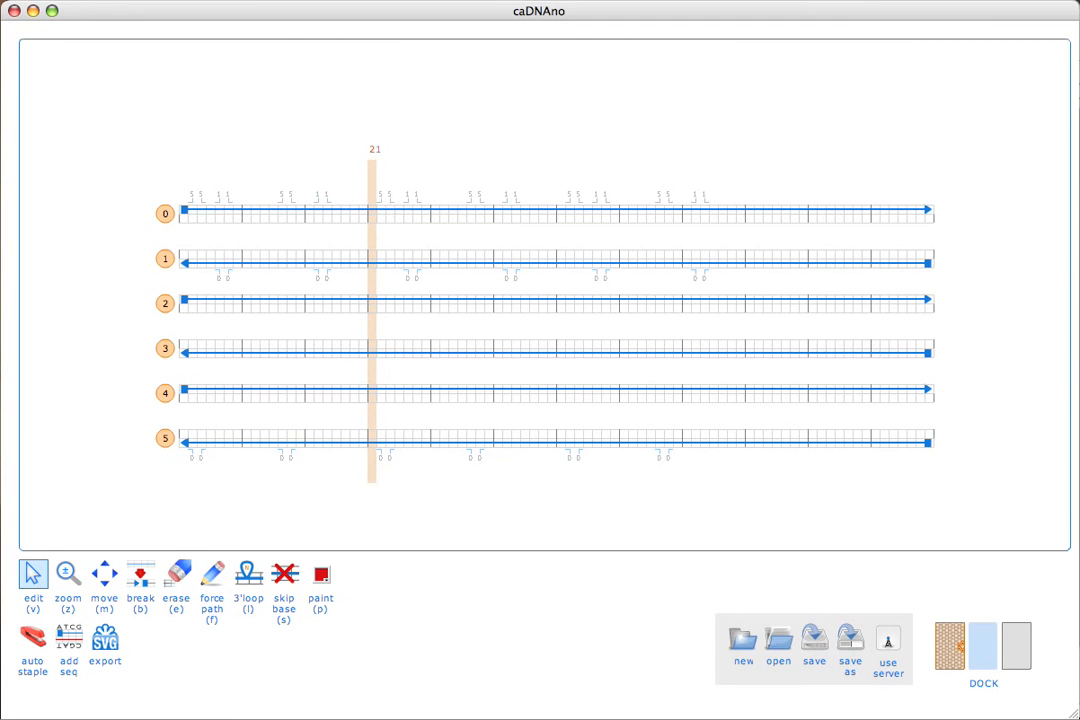
# Add scaffold crossovers joining helices 0 and 1, 2 and 3, and 4 and 5 near the grid's left end.
pyautogui.click(228, 200)
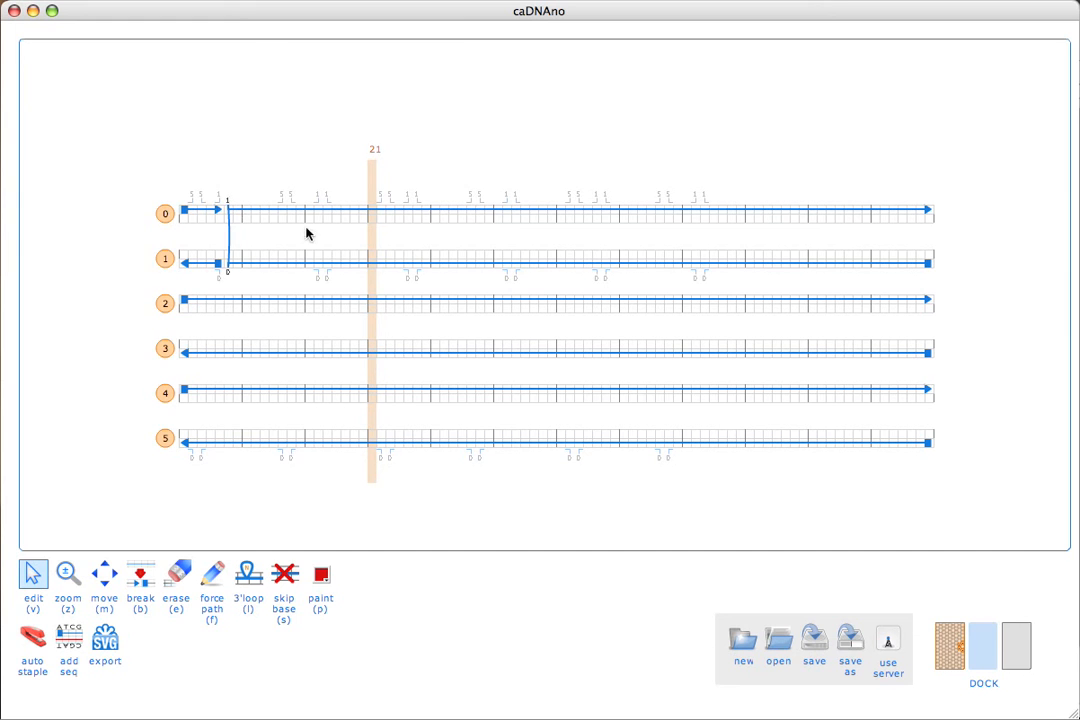
pyautogui.click(289, 294)
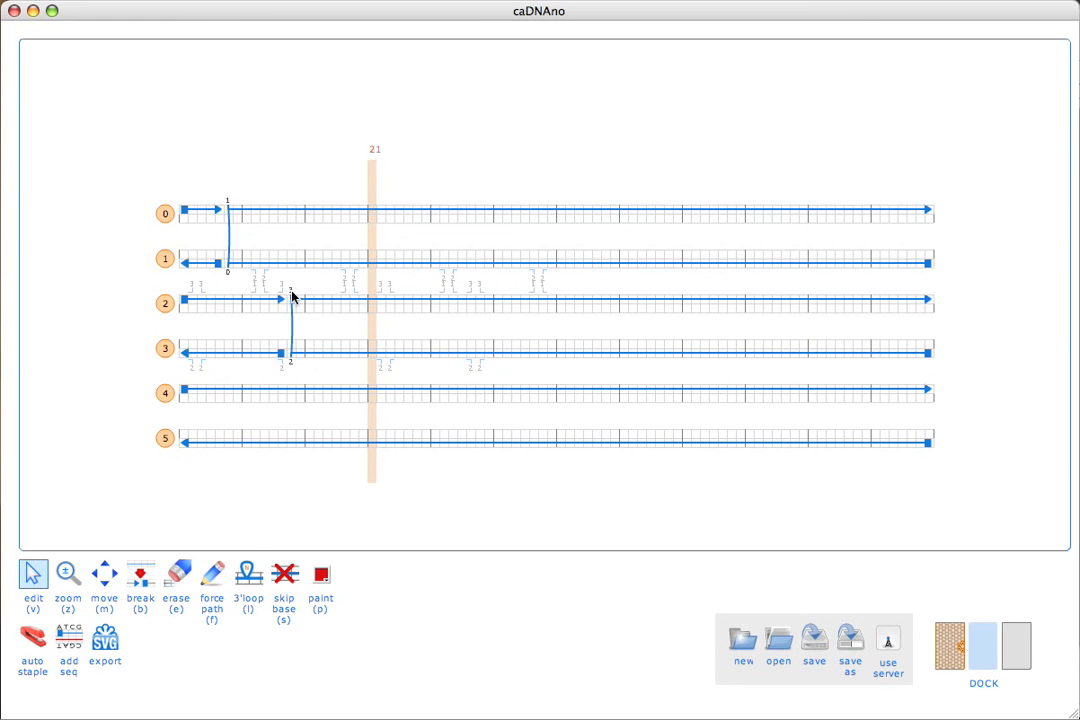
pyautogui.click(267, 378)
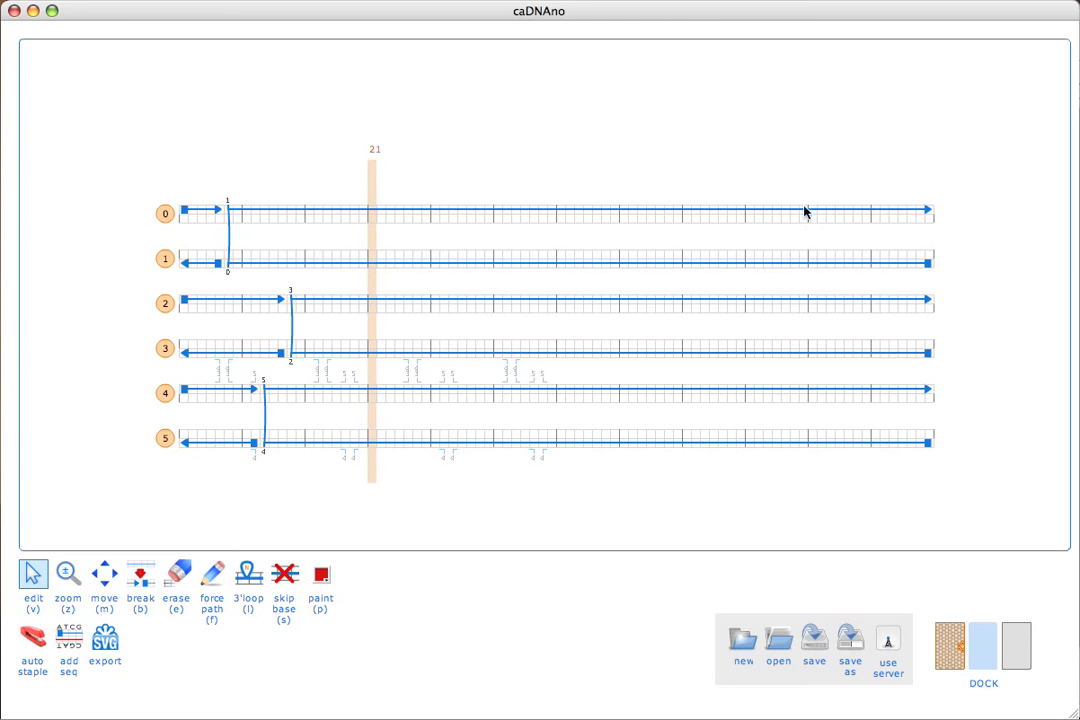
# Add scaffold crossovers for helix pairs 0–1, 2–3 and 4–5 near the grid's right end, replacing the first 0–1 crossover with one farther inward.
pyautogui.click(883, 203)
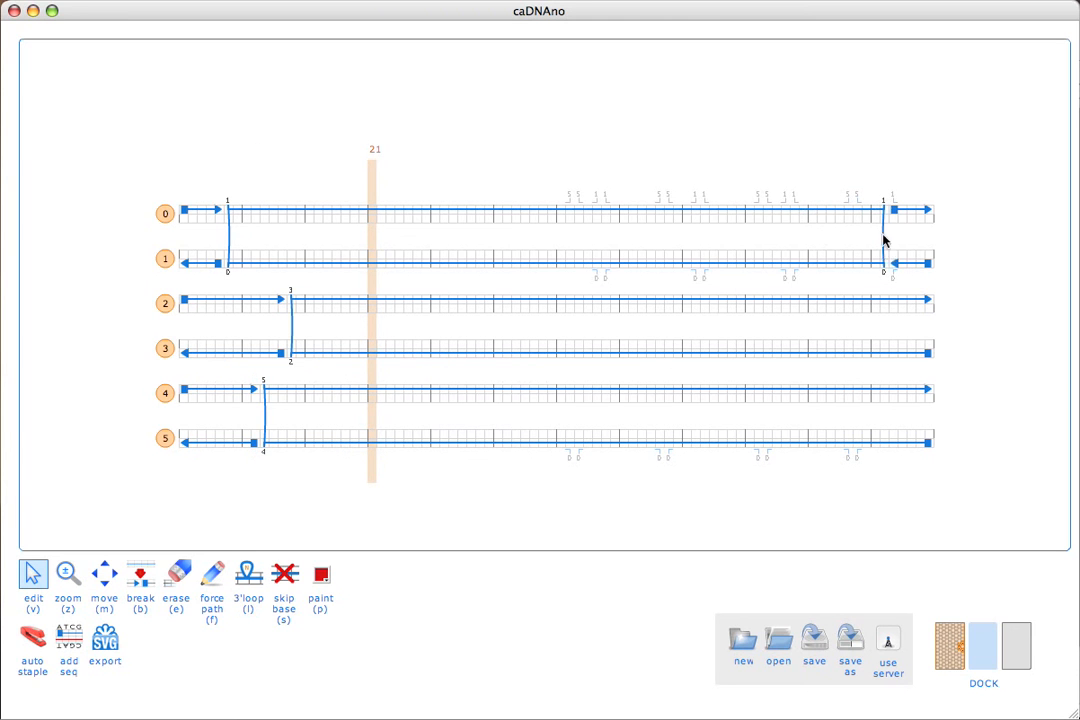
pyautogui.click(848, 294)
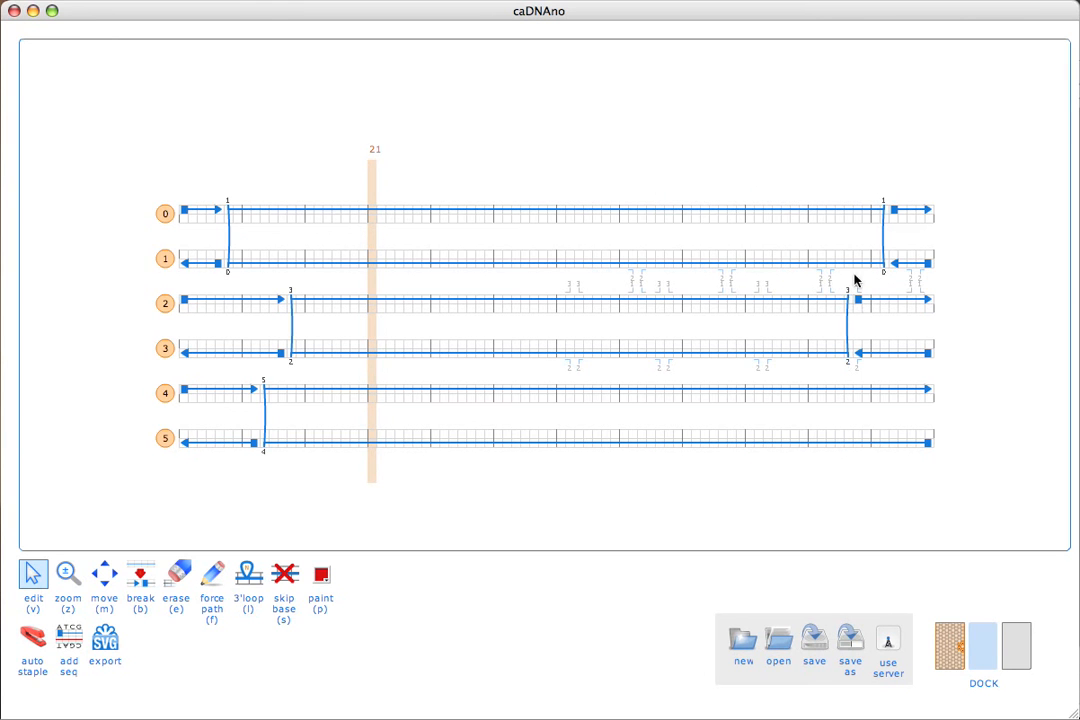
pyautogui.click(883, 212)
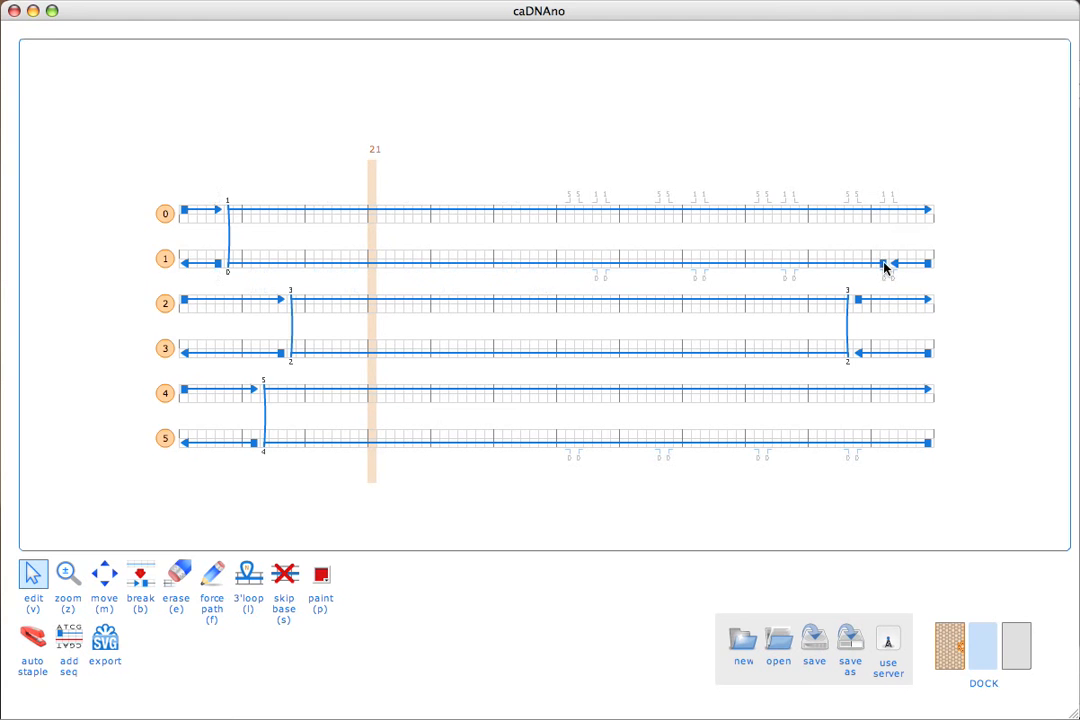
pyautogui.click(883, 264)
pyautogui.click(786, 200)
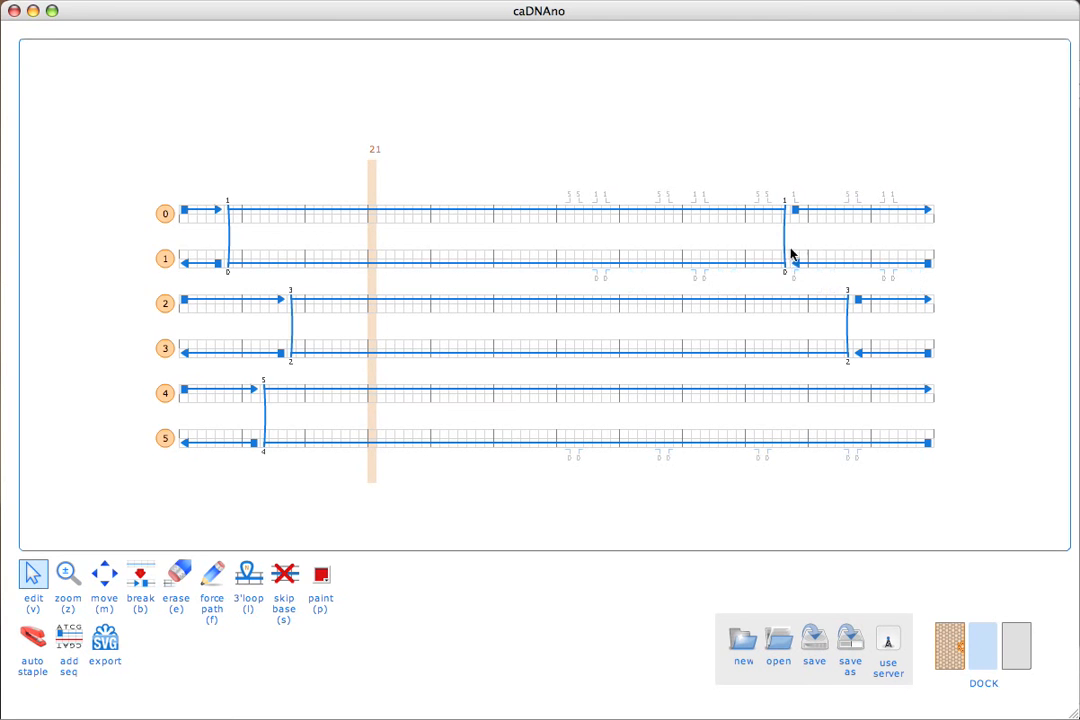
pyautogui.click(822, 383)
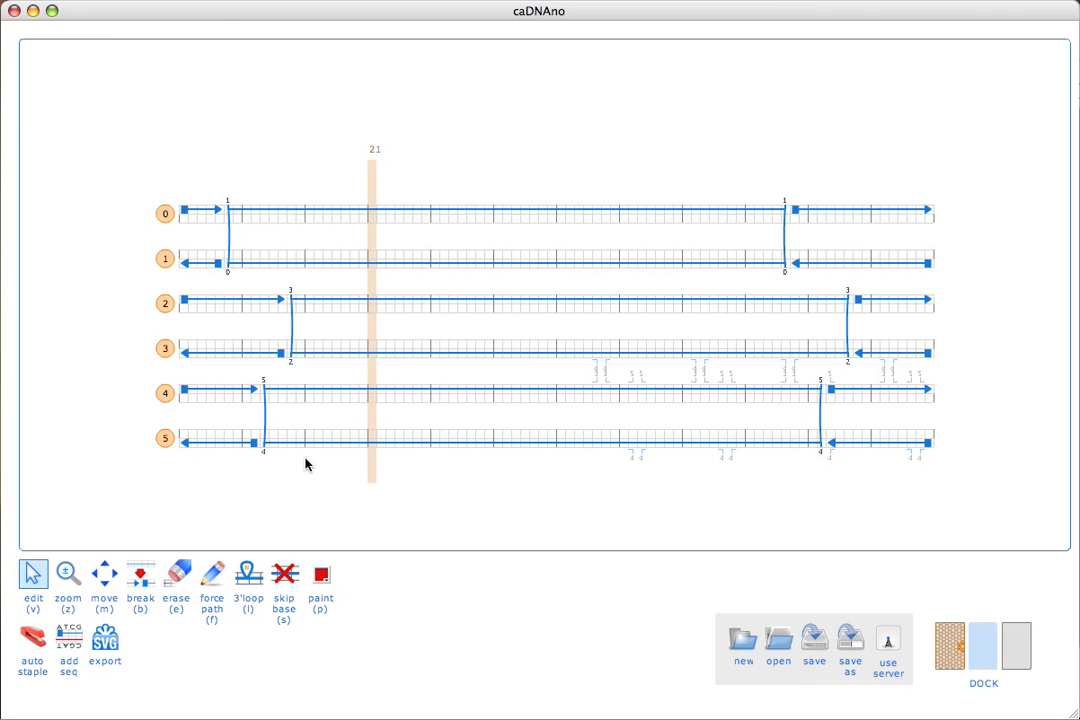
# Erase the leftover scaffold pieces left of the left-end crossovers on all six helices.
pyautogui.press('e')
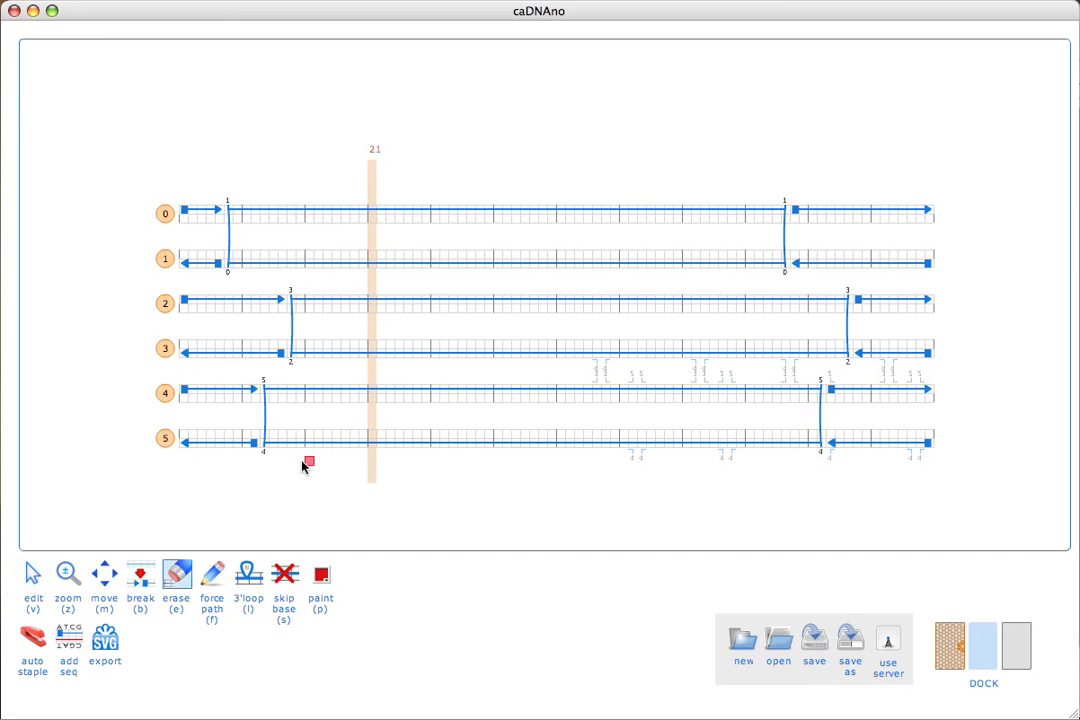
pyautogui.click(203, 443)
pyautogui.scroll(2, 203, 443)
pyautogui.click(203, 443)
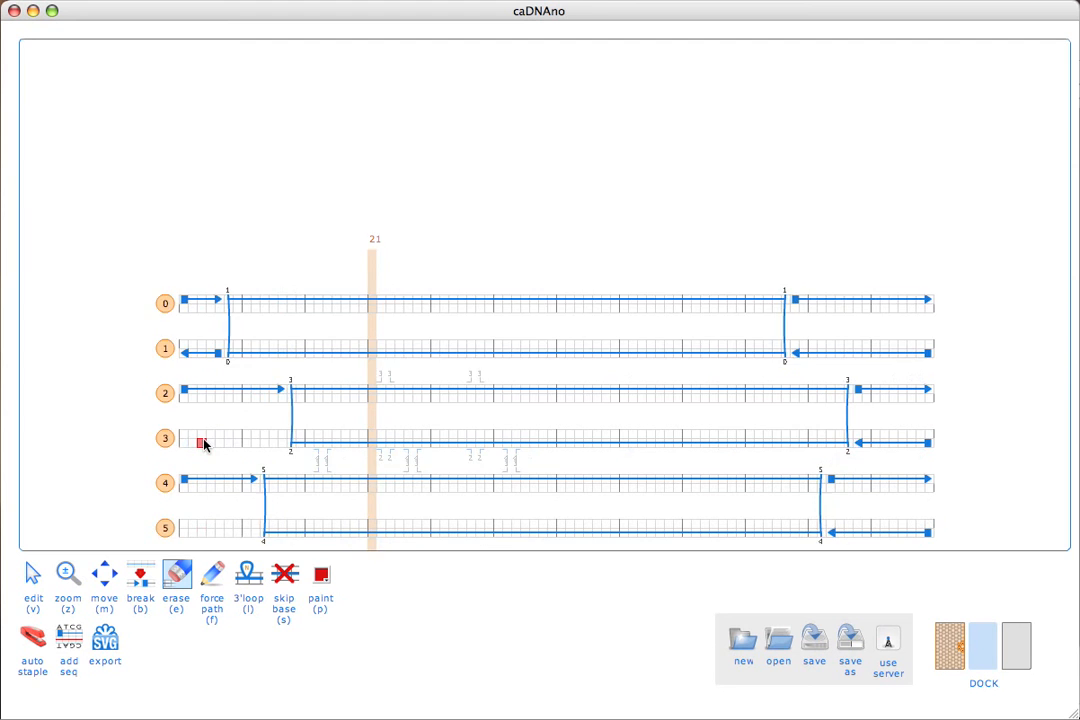
pyautogui.scroll(2, 203, 443)
pyautogui.click(203, 443)
pyautogui.scroll(-4, 203, 443)
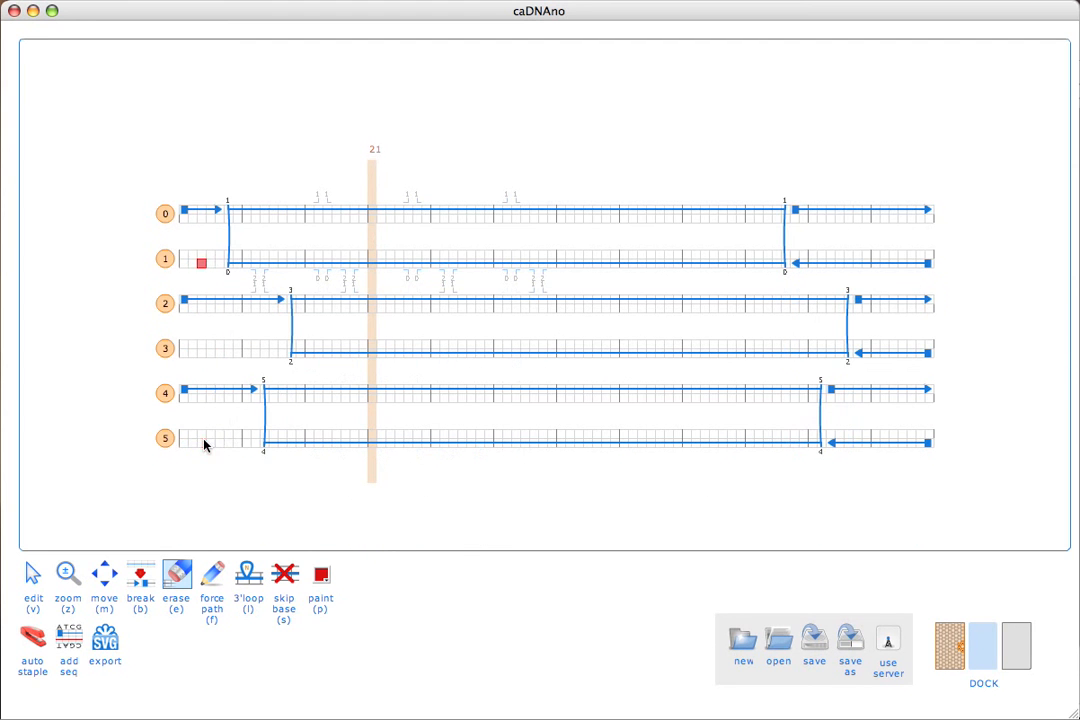
pyautogui.click(203, 212)
pyautogui.scroll(-2, 203, 213)
pyautogui.click(203, 213)
pyautogui.scroll(-2, 203, 213)
pyautogui.click(205, 212)
pyautogui.scroll(4, 207, 212)
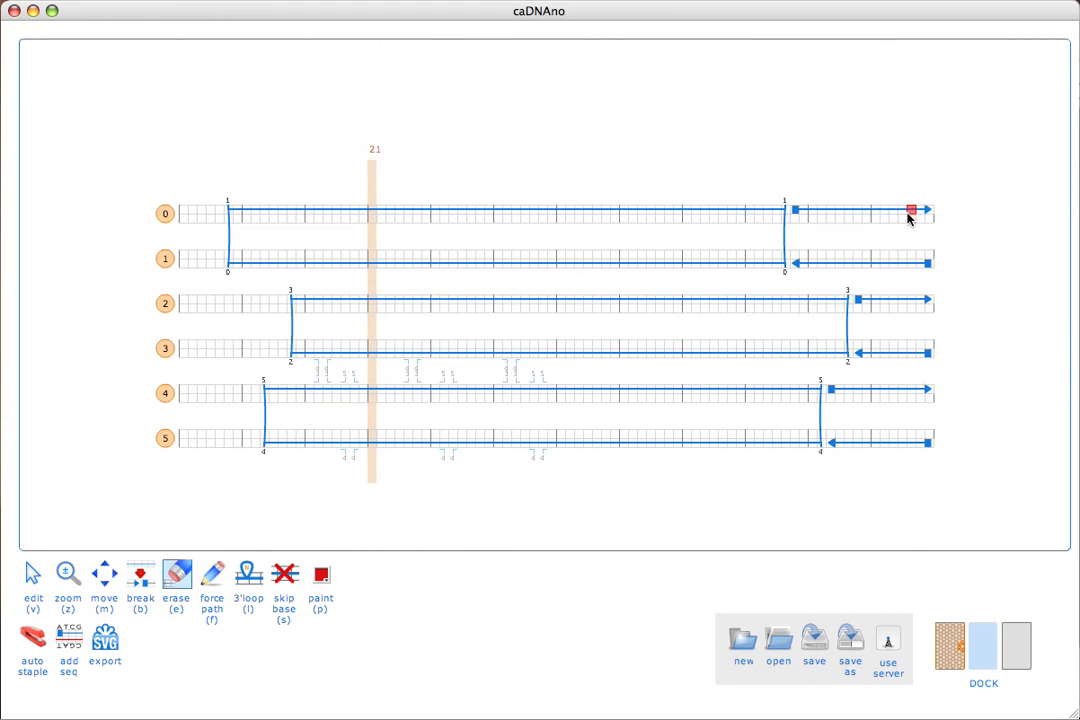
# Erase the leftover scaffold pieces right of the right-end crossovers on all six helices.
pyautogui.click(909, 213)
pyautogui.scroll(-2, 905, 213)
pyautogui.click(903, 213)
pyautogui.scroll(-2, 903, 213)
pyautogui.click(904, 213)
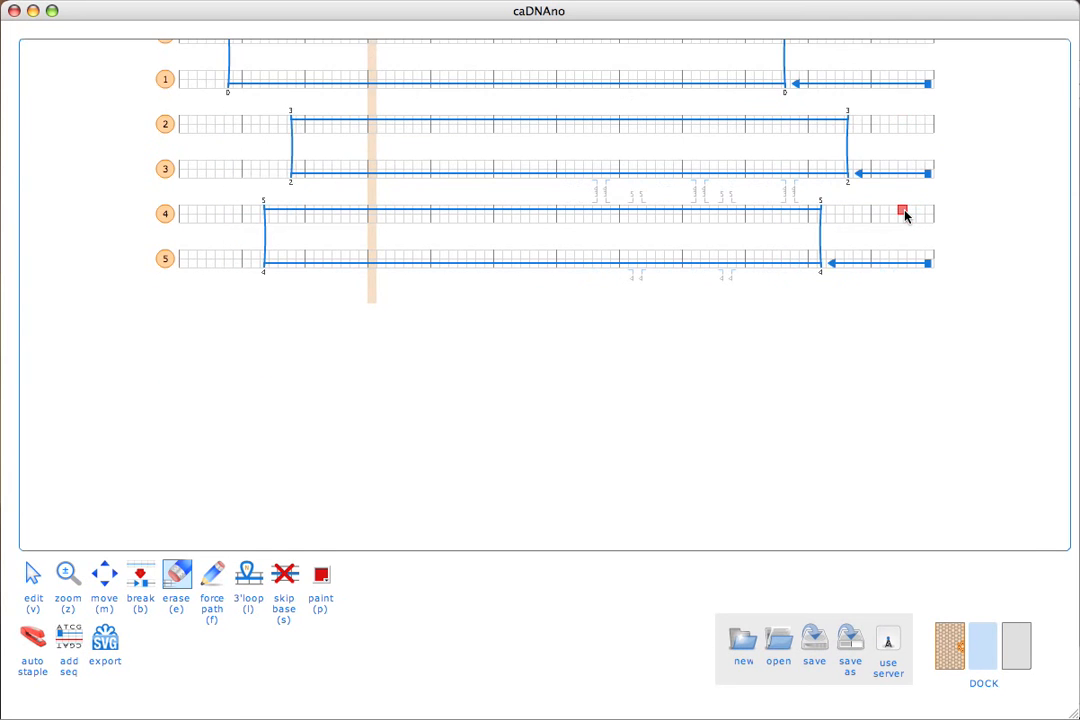
pyautogui.scroll(2, 905, 214)
pyautogui.click(900, 171)
pyautogui.scroll(-2, 900, 172)
pyautogui.click(899, 174)
pyautogui.scroll(-2, 900, 174)
pyautogui.click(901, 175)
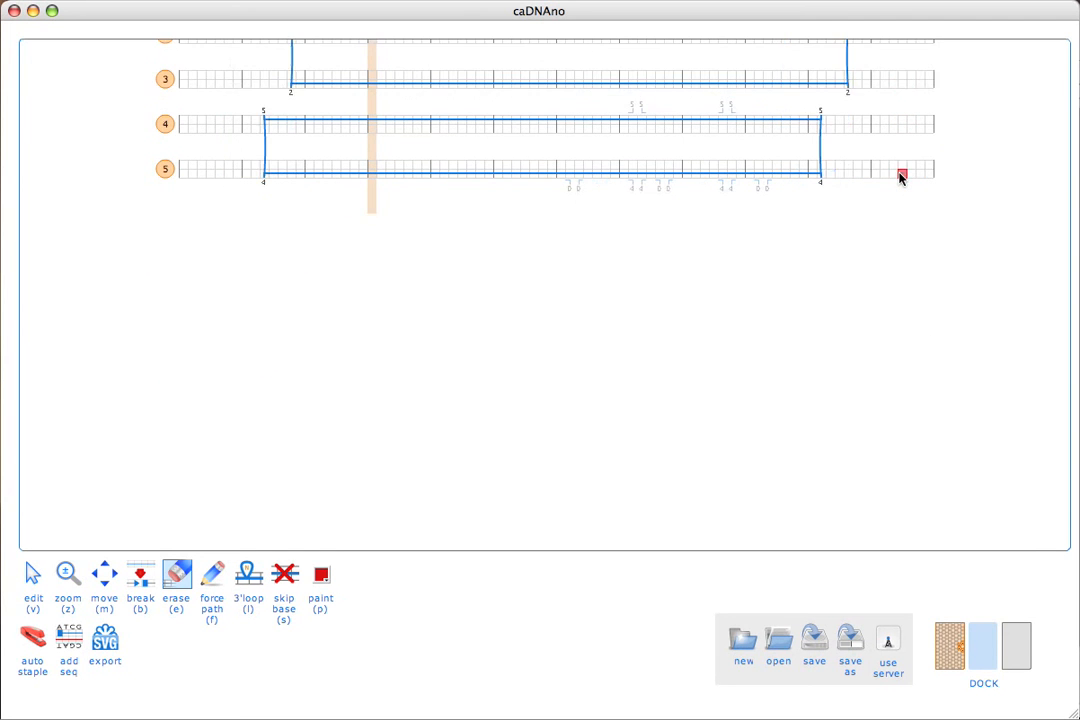
pyautogui.scroll(6, 900, 175)
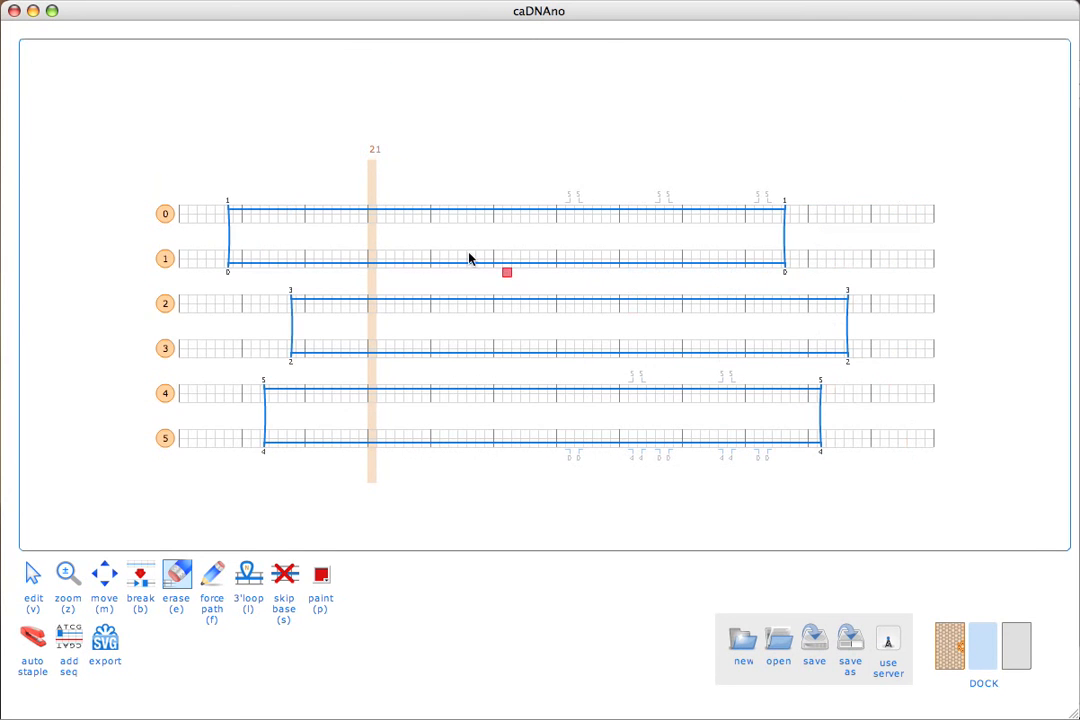
# Link helices 1 and 2 with two adjacent scaffold crossovers around the middle of the bundle.
pyautogui.press('v')
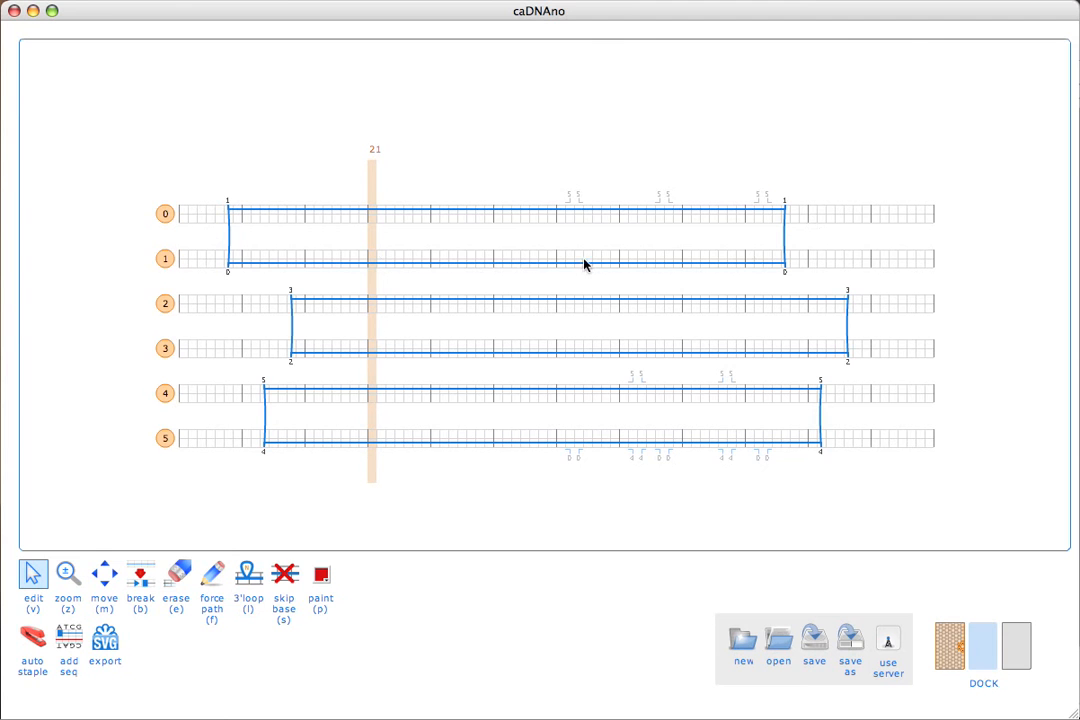
pyautogui.click(540, 280)
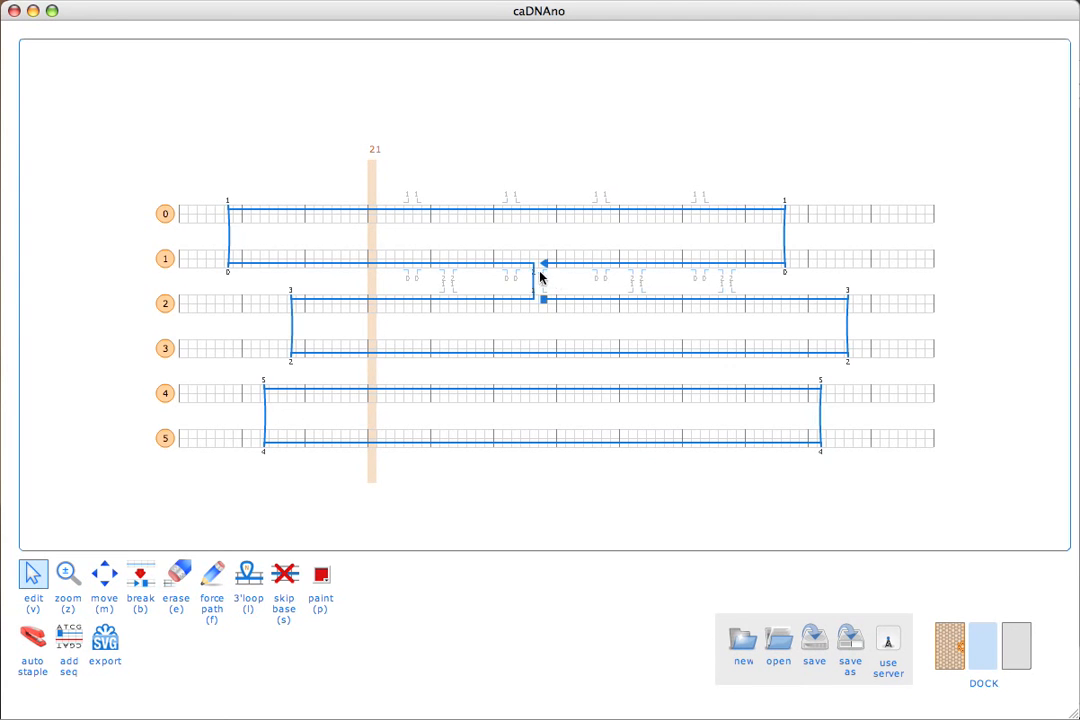
pyautogui.click(543, 278)
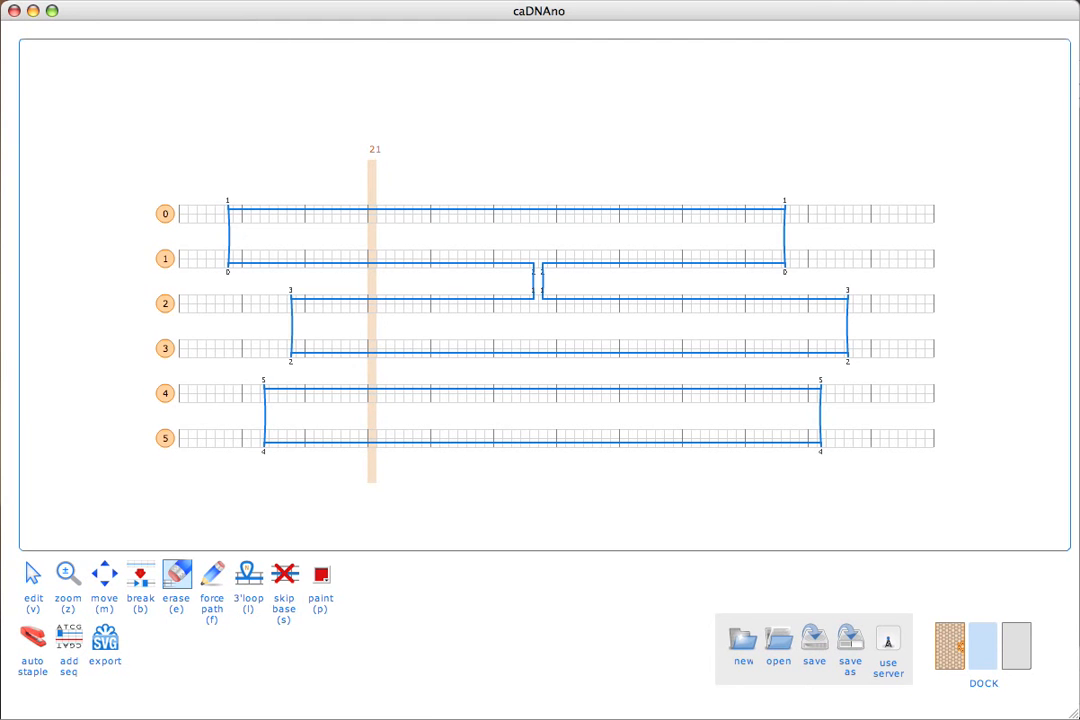
# Auto-generate the staple strands for the whole design, accepting that existing staples are overwritten.
pyautogui.click(32, 640)
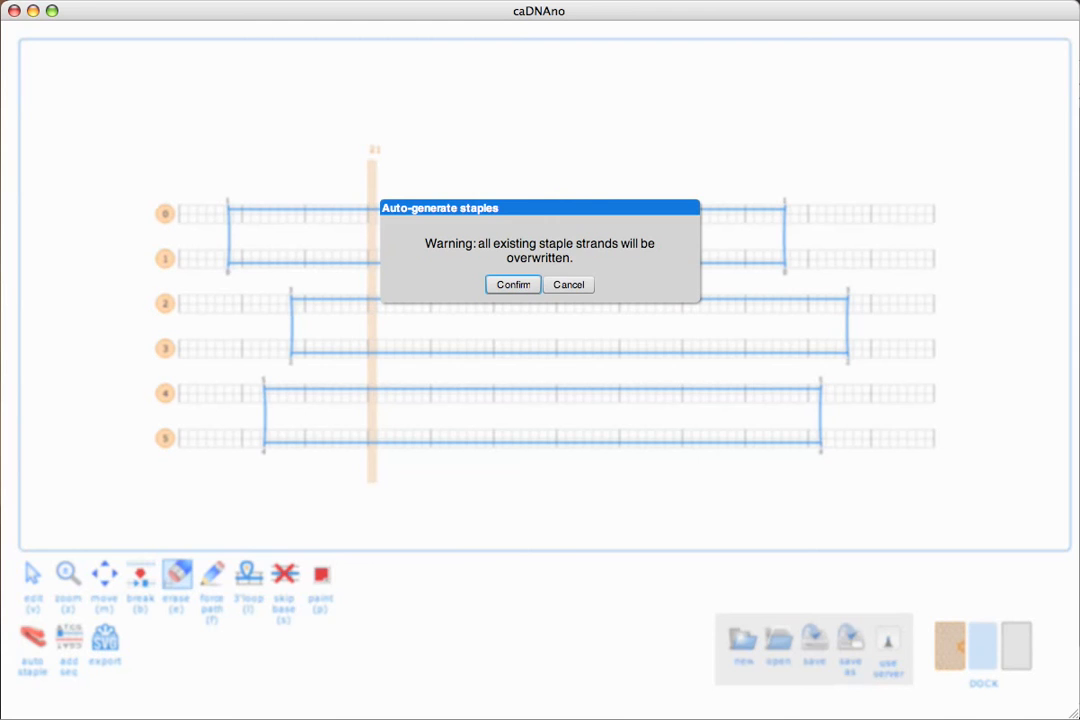
pyautogui.click(506, 286)
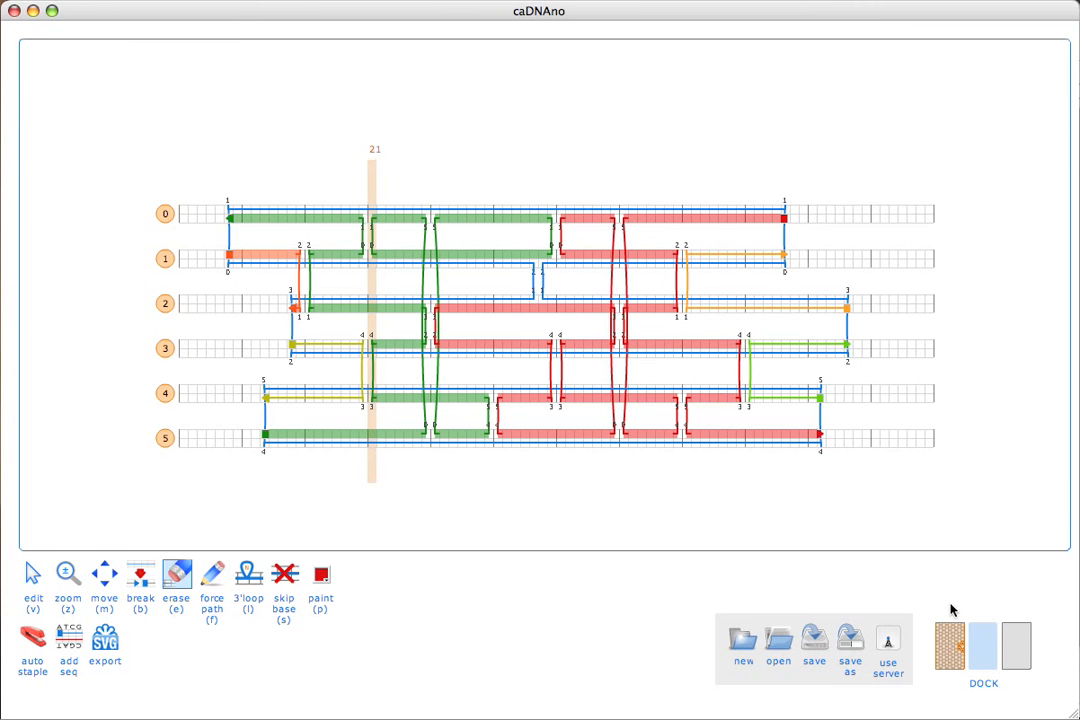
# Move the slice marker to base 6 with the slice view shown, and erase the stray grey staple fragments on helices 3 and 4.
pyautogui.click(952, 638)
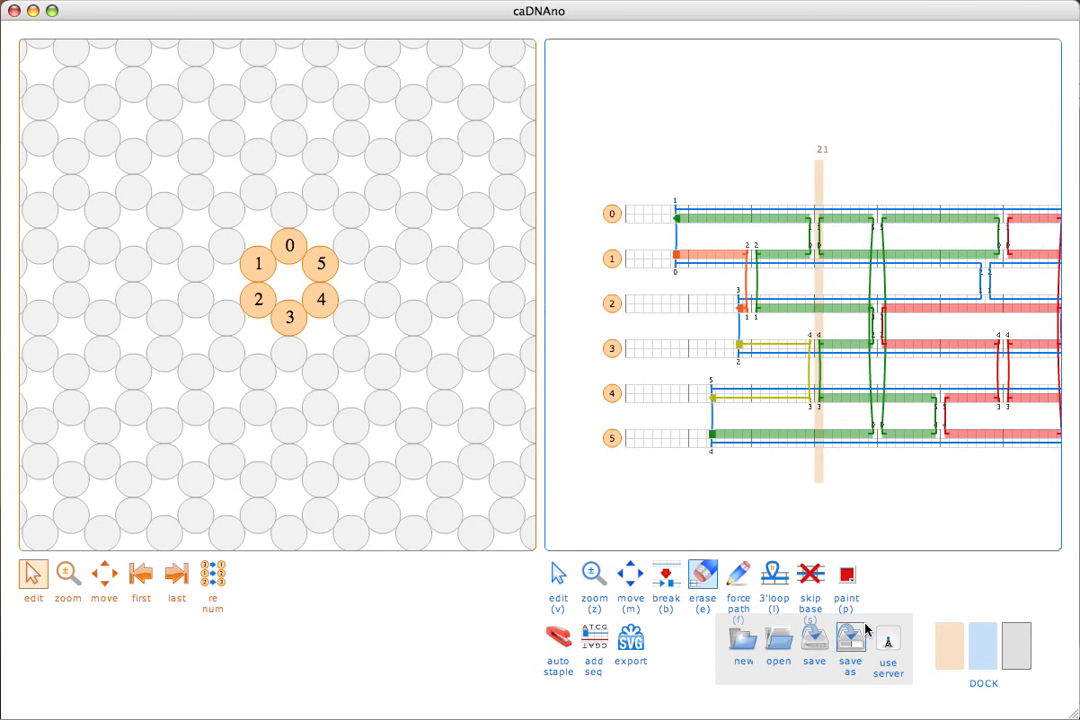
pyautogui.press('v')
pyautogui.moveTo(815, 480); pyautogui.dragTo(685, 456)
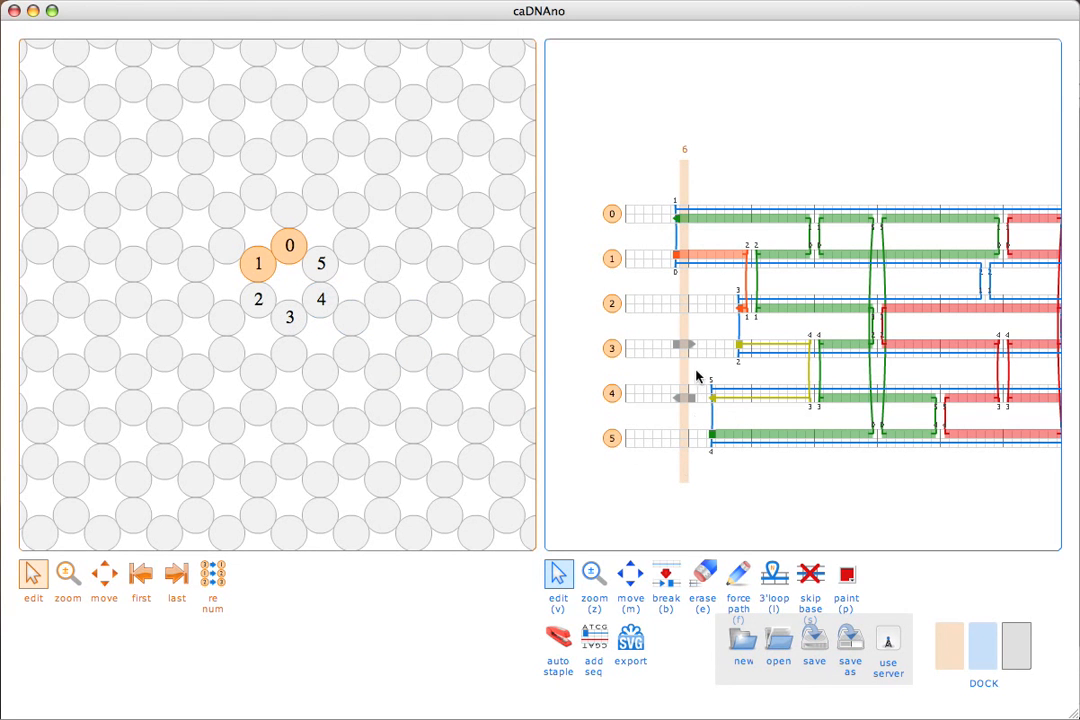
pyautogui.press('e')
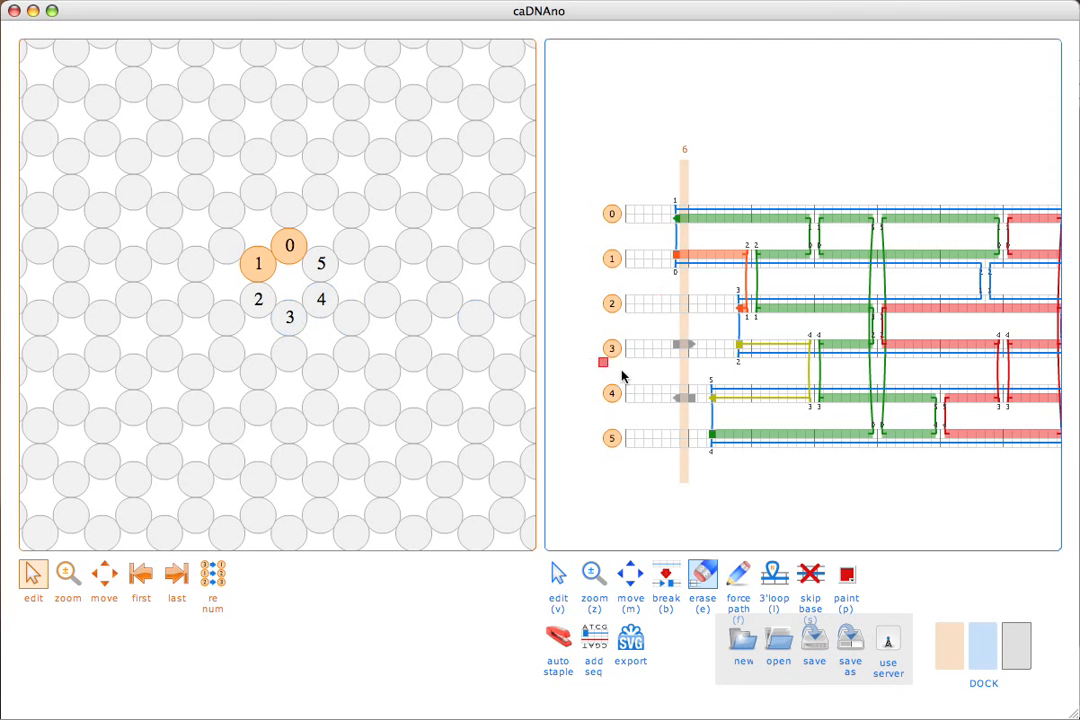
pyautogui.click(685, 395)
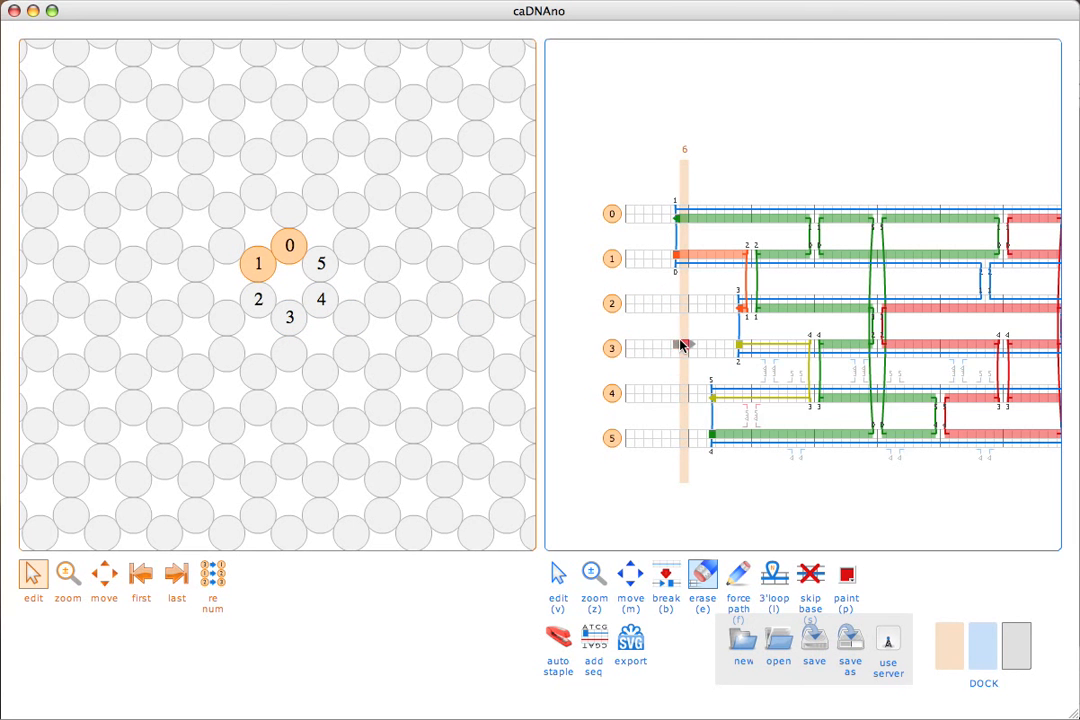
pyautogui.click(682, 345)
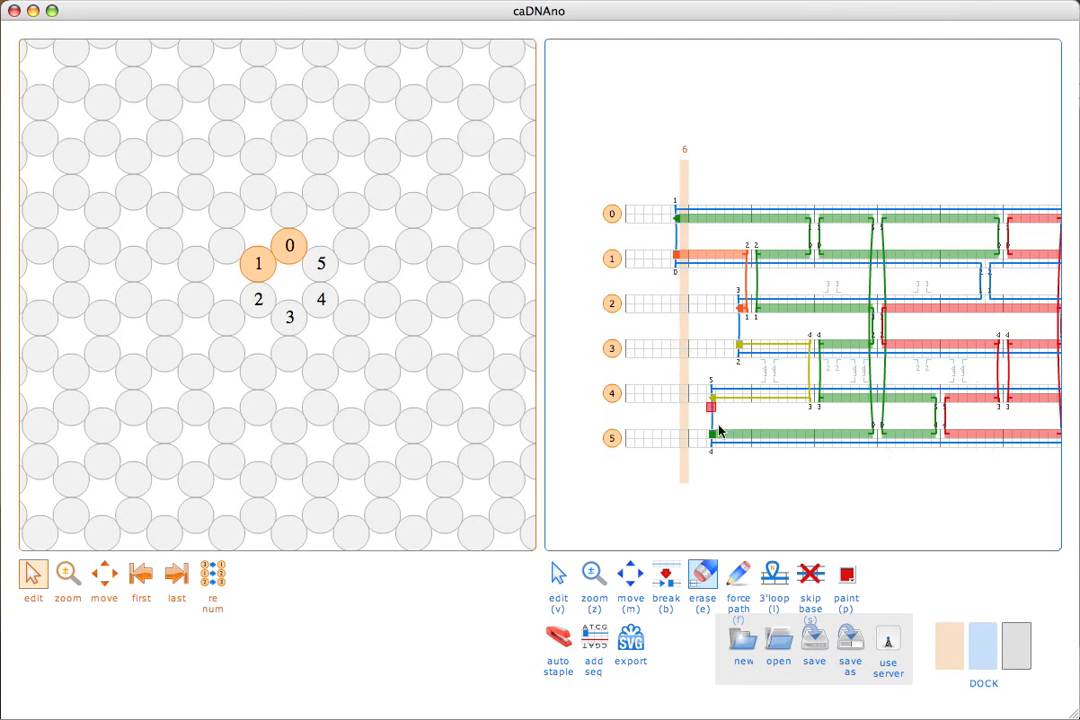
pyautogui.click(955, 647)
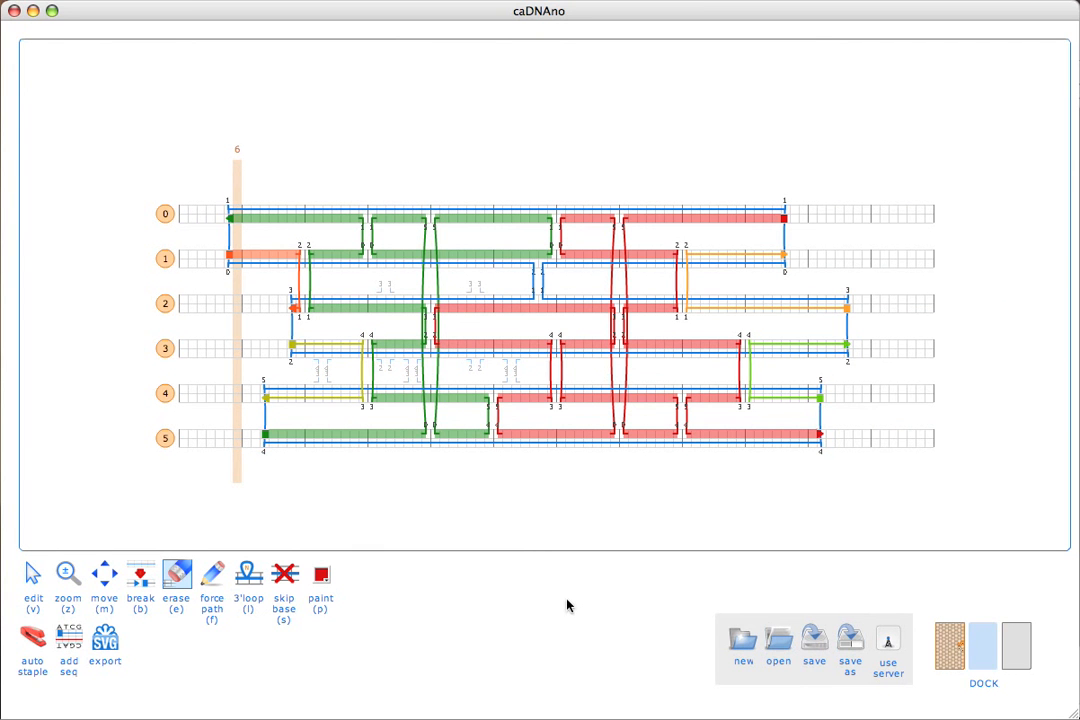
# Break the long red staple on helix 4 at the major grid line level with the staple crossovers between helices 0 and 5.
pyautogui.press('v')
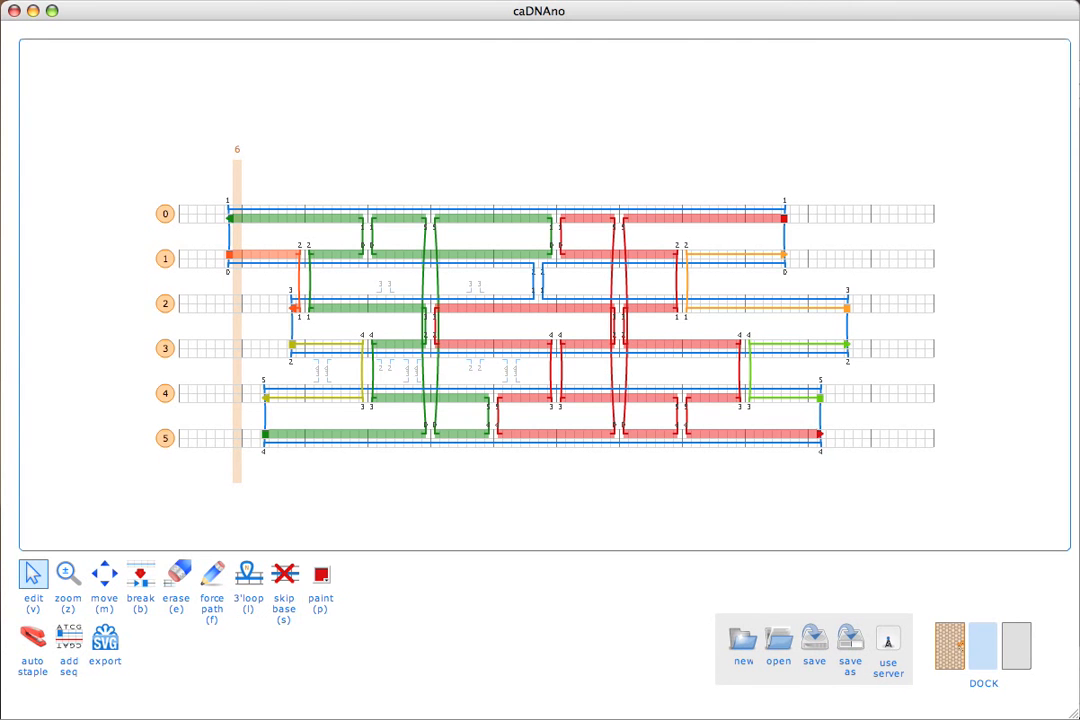
pyautogui.press('b')
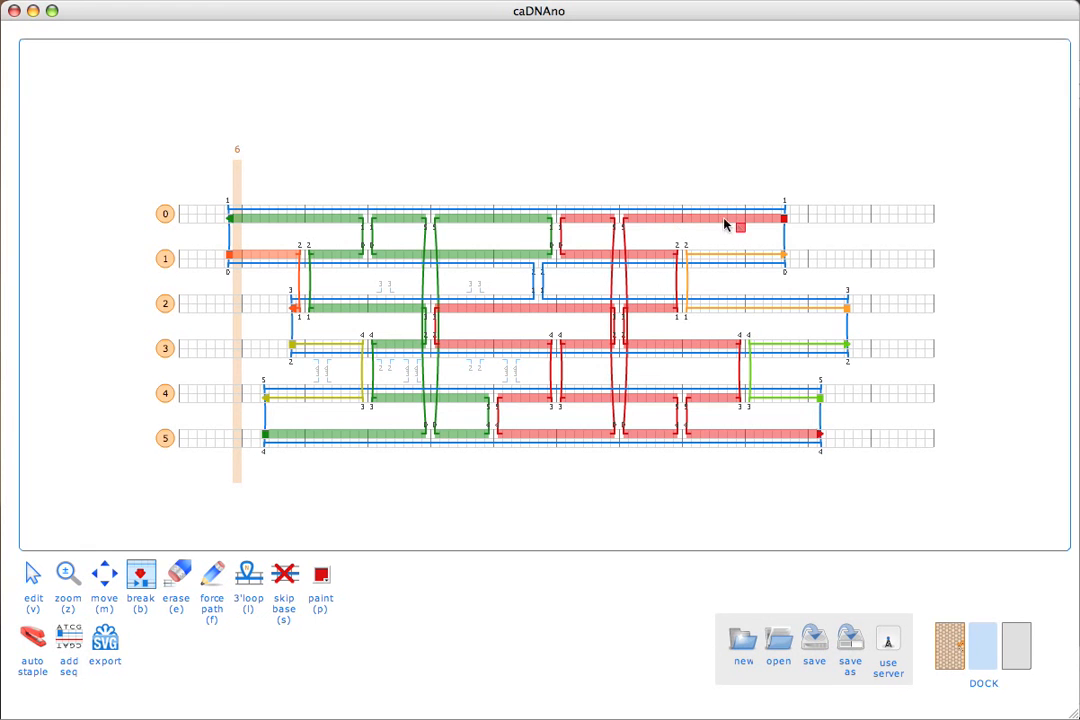
pyautogui.click(624, 400)
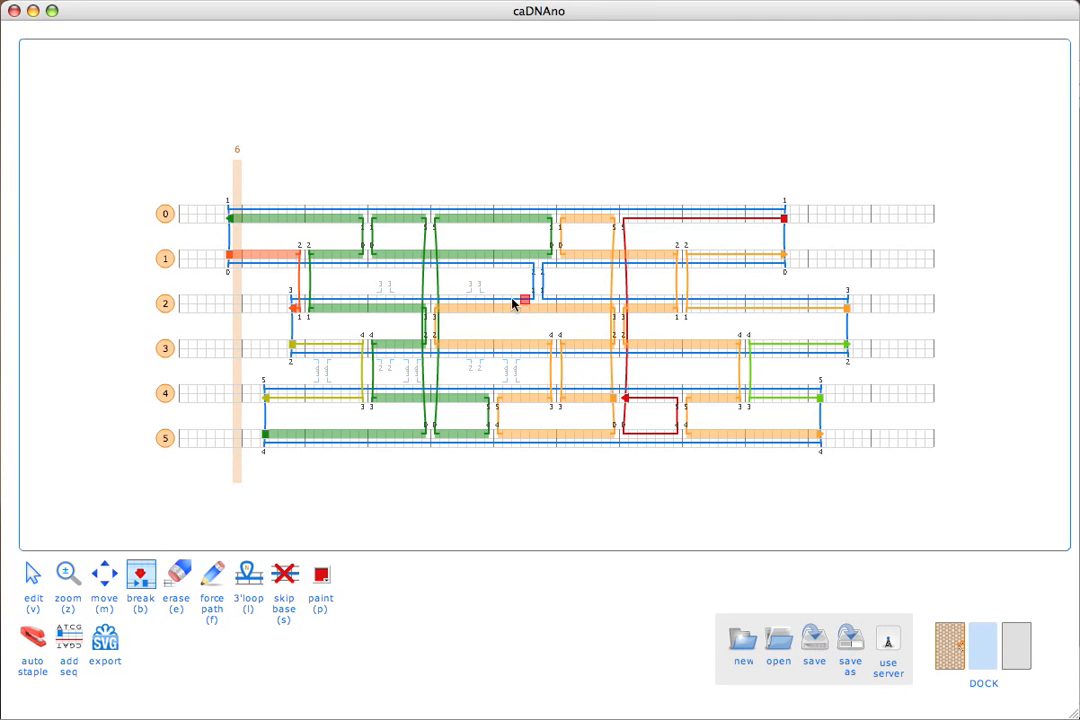
# Break the long orange staple into shorter strands with cuts on helix 3, helix 1 and helix 5.
pyautogui.click(489, 342)
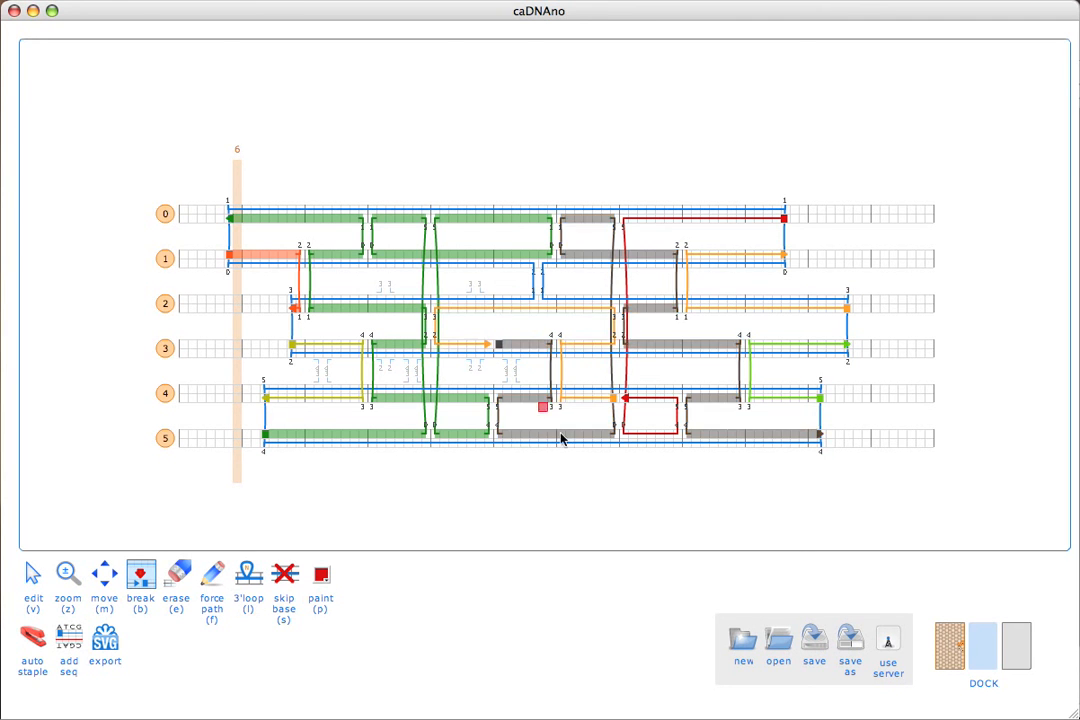
pyautogui.click(606, 263)
pyautogui.press('v')
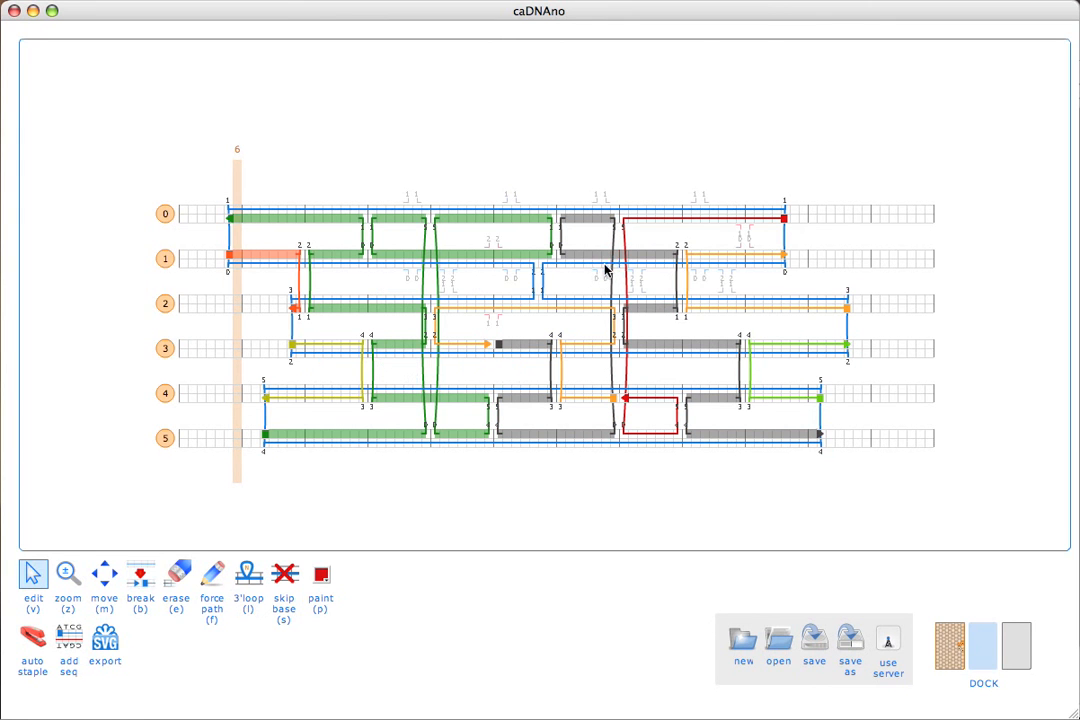
pyautogui.press('b')
pyautogui.click(614, 259)
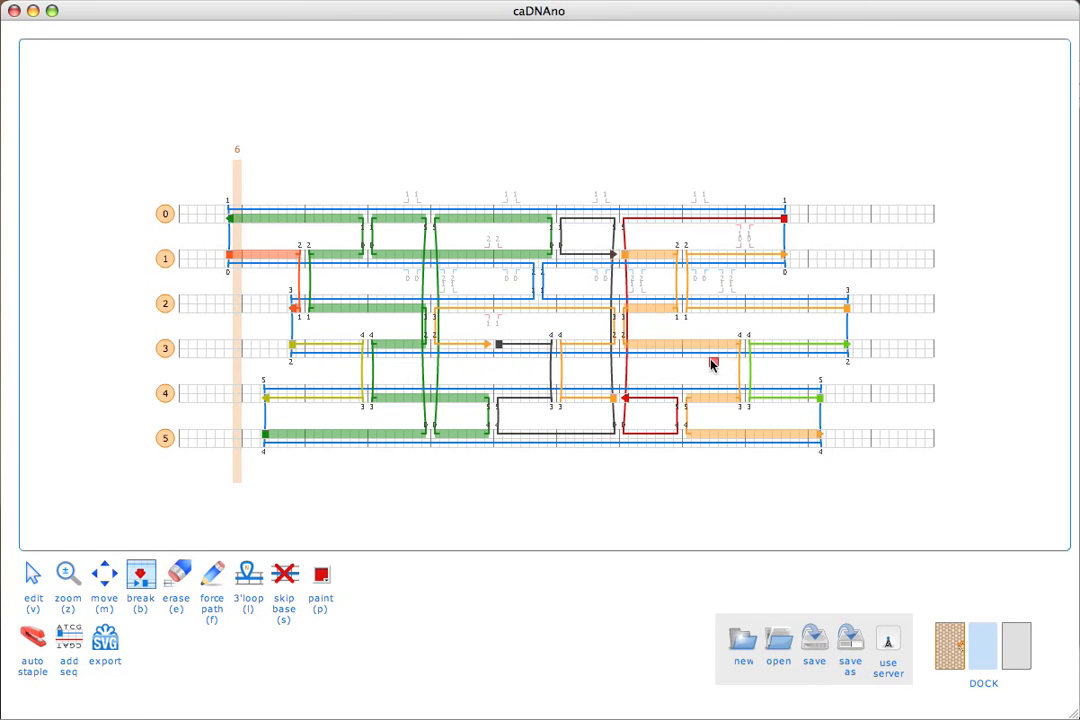
pyautogui.click(743, 437)
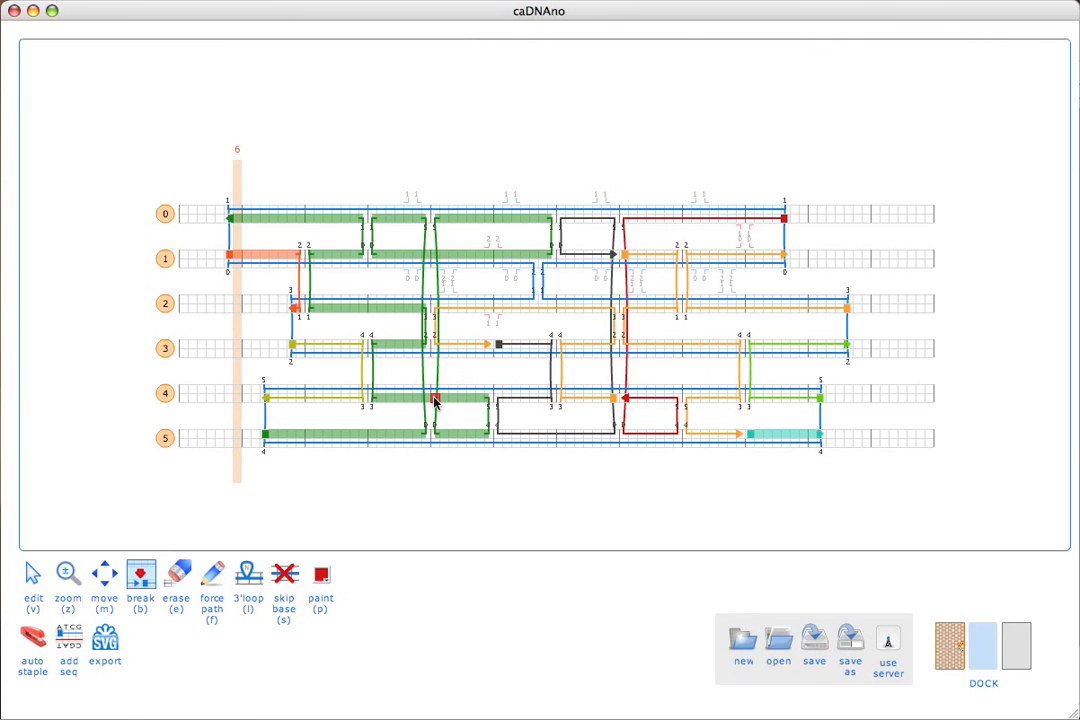
# Break the long green staple with cuts on helices 1, 4 and 2, each at a major grid line.
pyautogui.click(426, 255)
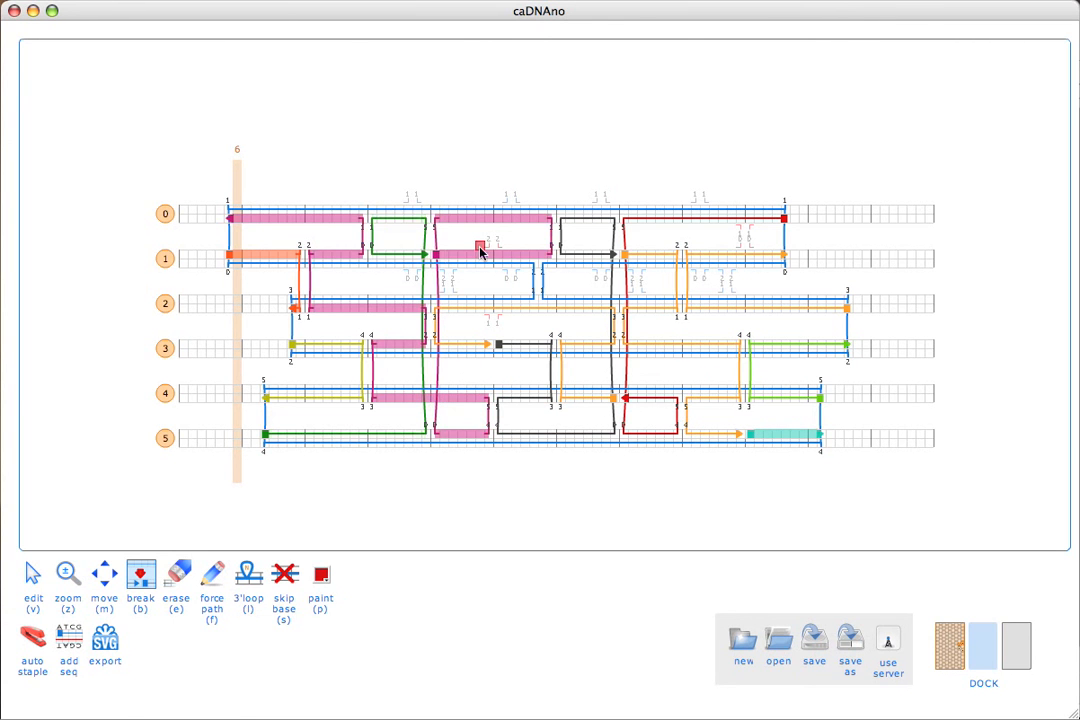
pyautogui.click(427, 398)
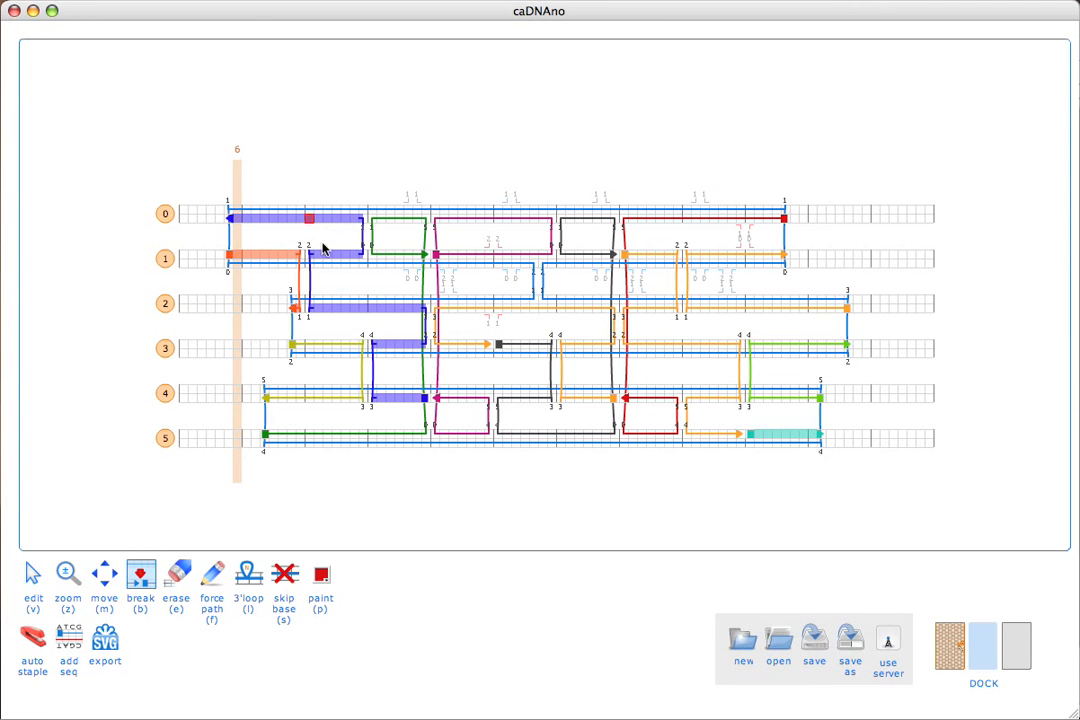
pyautogui.click(368, 308)
# Remove the leftmost staple crossover pair between helices 1 and 2 and merge the leftover fragments on each helix into their neighbouring staples.
pyautogui.press('v')
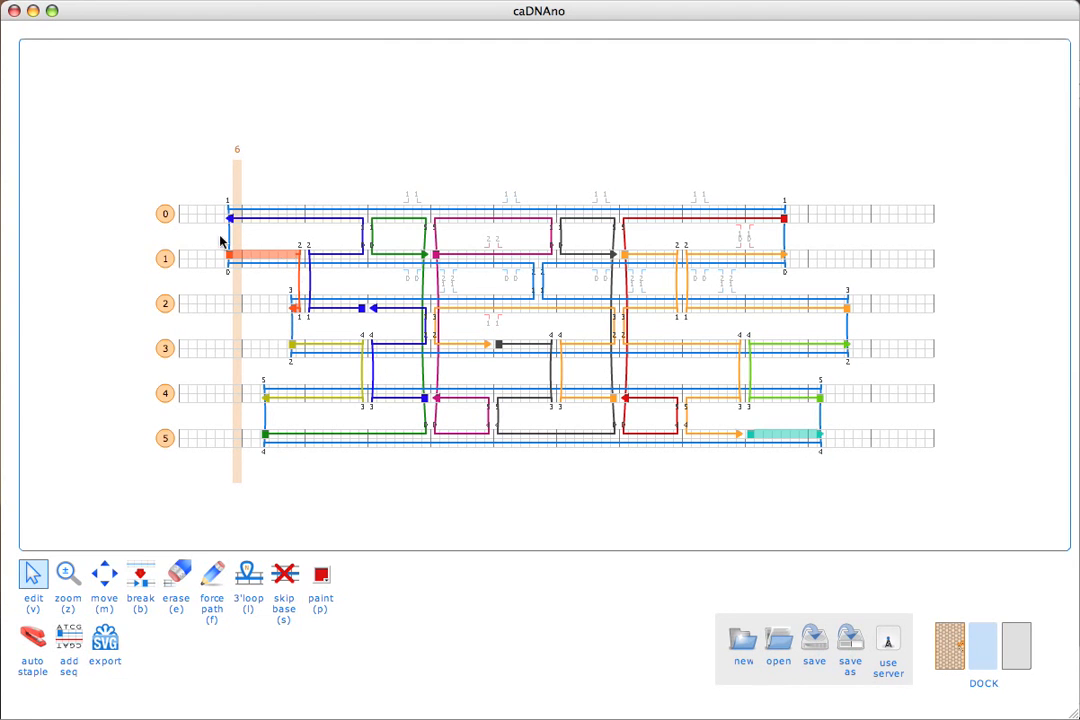
pyautogui.click(301, 248)
pyautogui.click(309, 248)
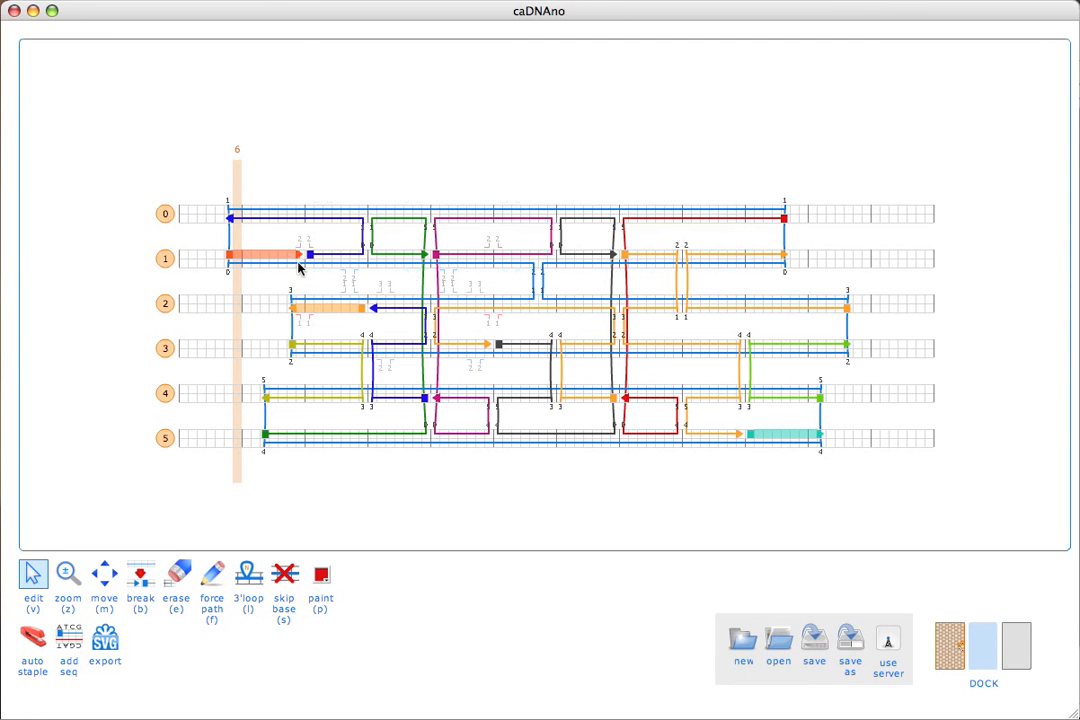
pyautogui.click(297, 262)
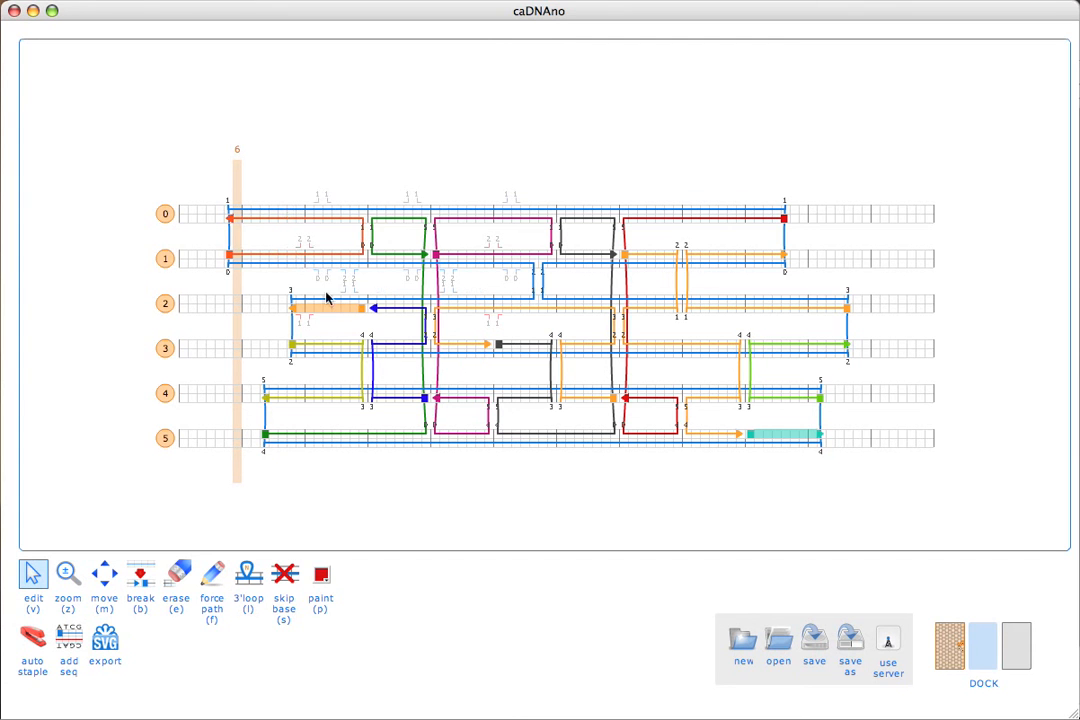
pyautogui.click(371, 311)
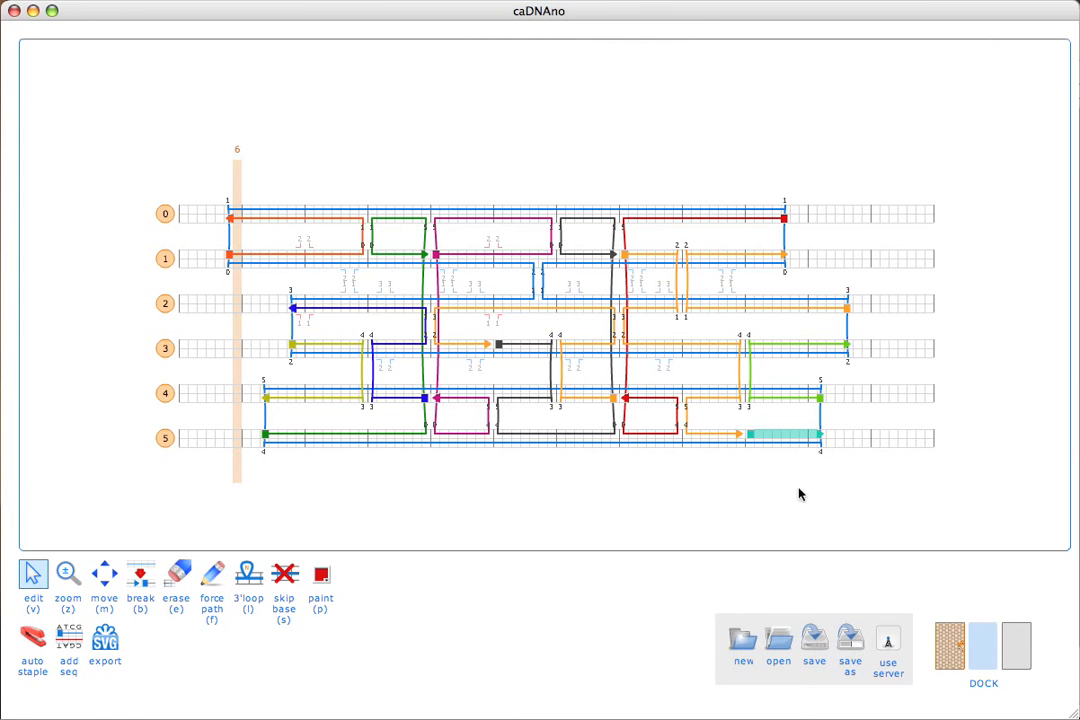
# Rejoin the short cyan fragment on helix 5 and instead break the orange staple on helix 3 level with the helix 1–2 staple crossovers.
pyautogui.click(740, 440)
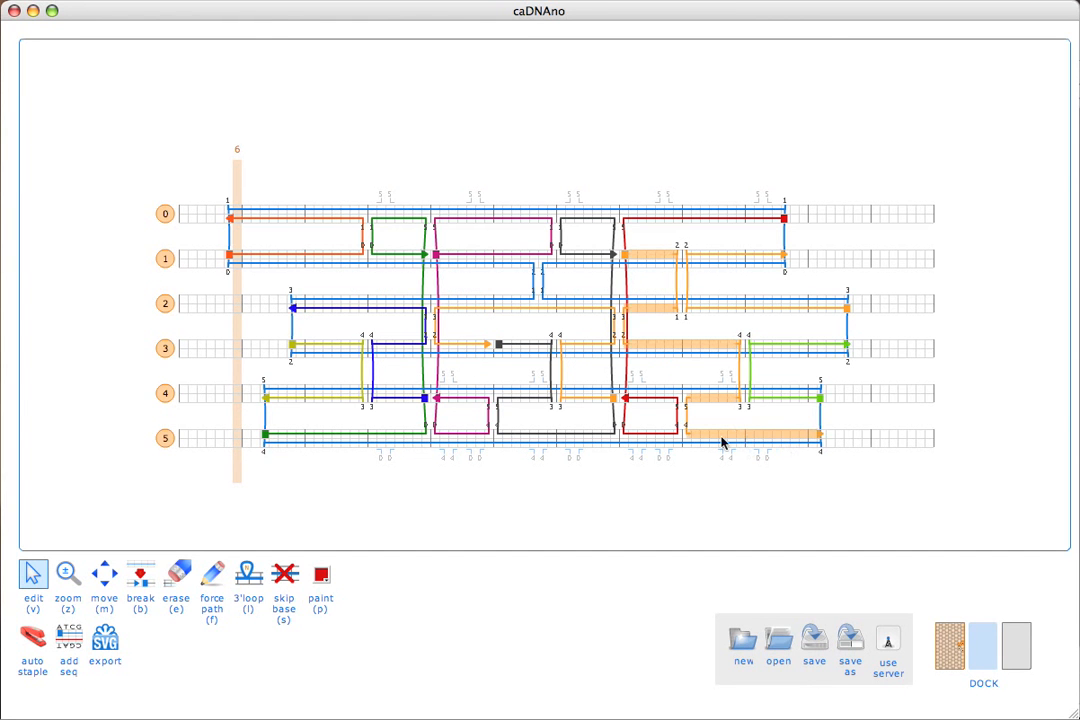
pyautogui.press('b')
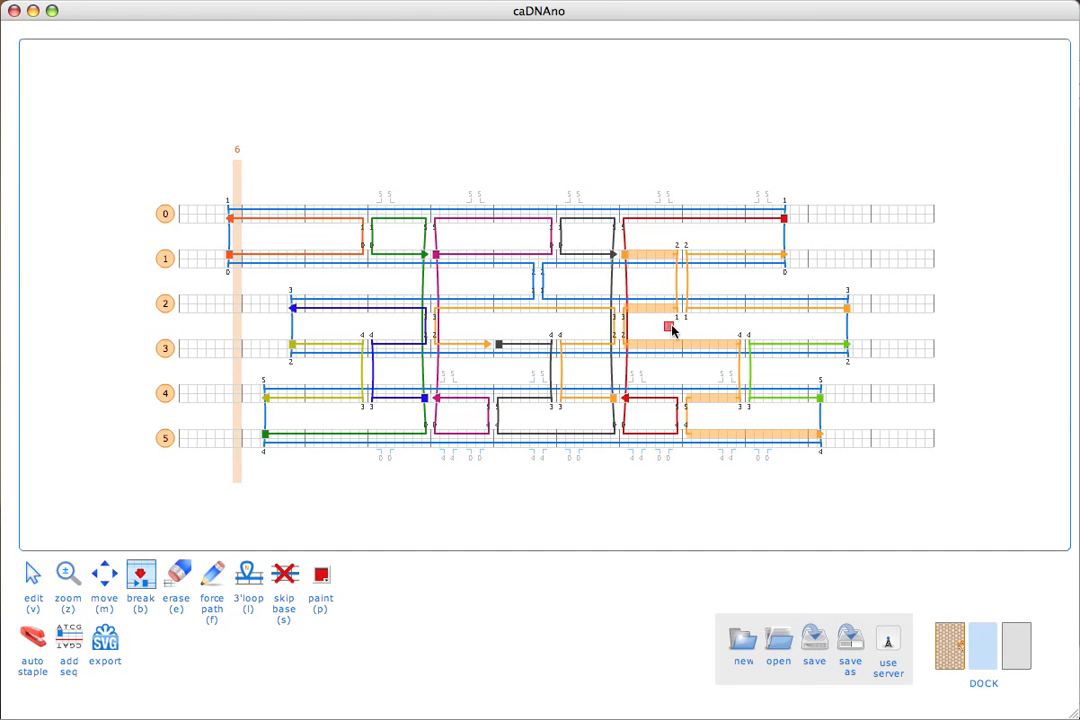
pyautogui.click(679, 345)
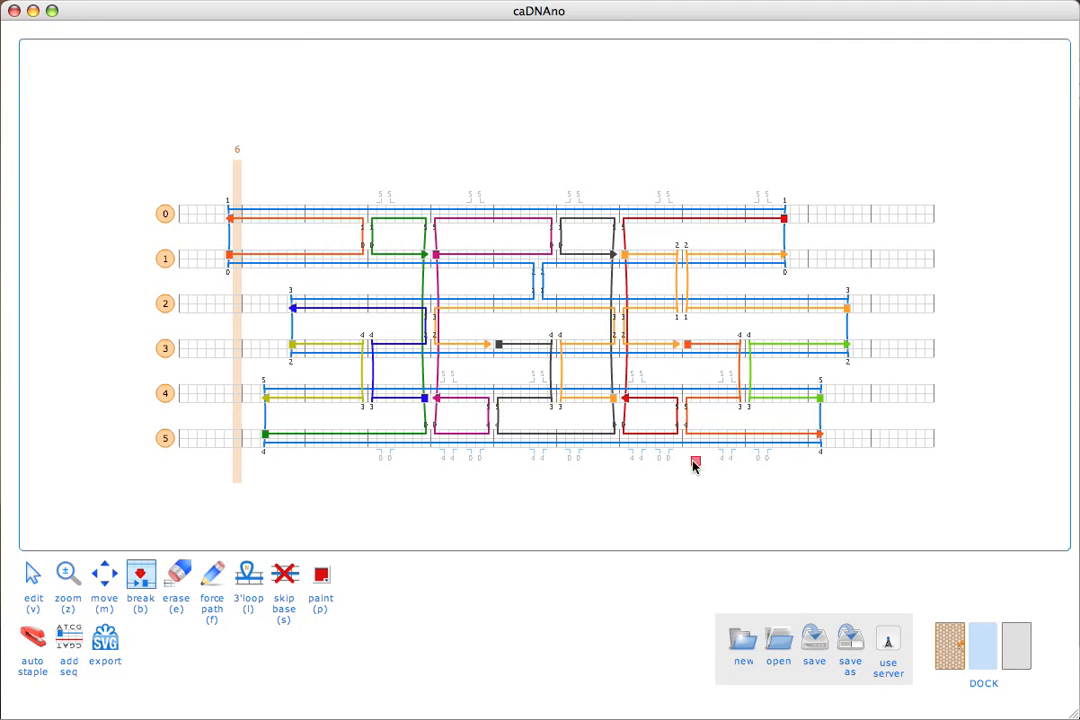
pyautogui.press('v')
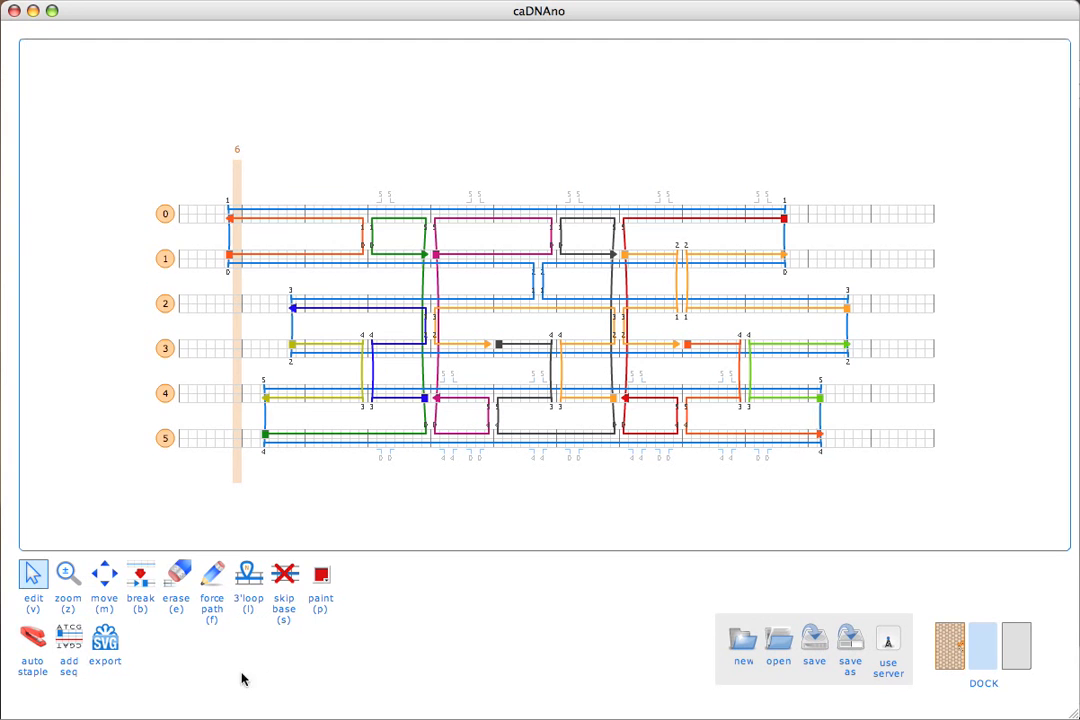
# Break the scaffold on helix 0 just before base 14 to create a sequence start point.
pyautogui.click(72, 636)
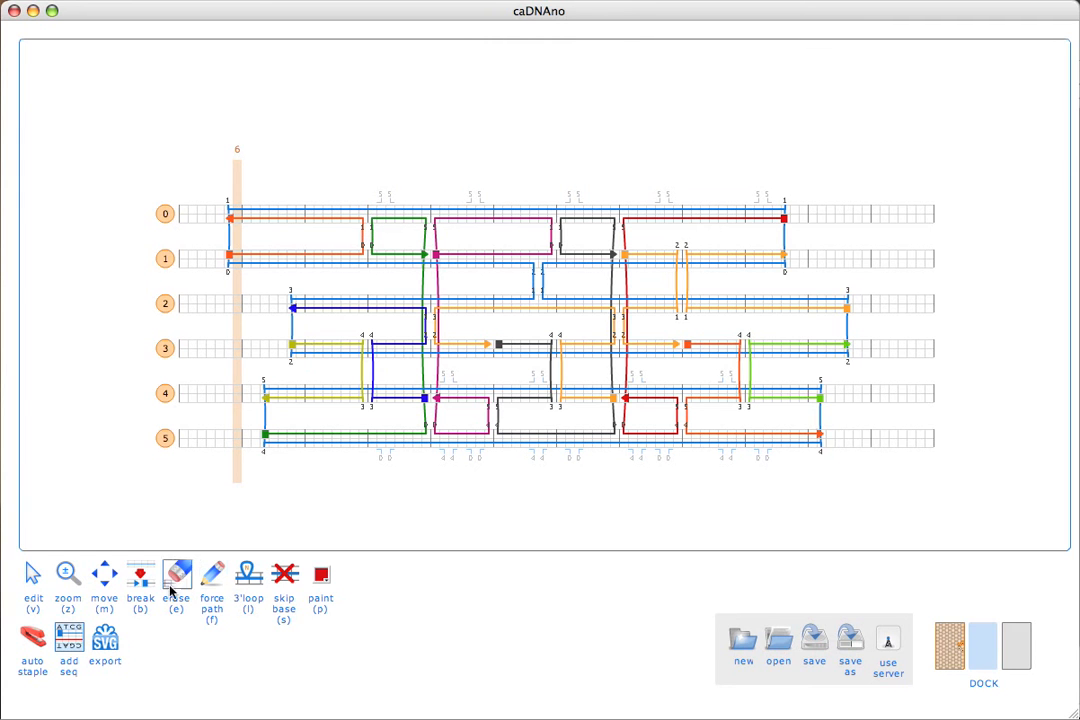
pyautogui.click(145, 587)
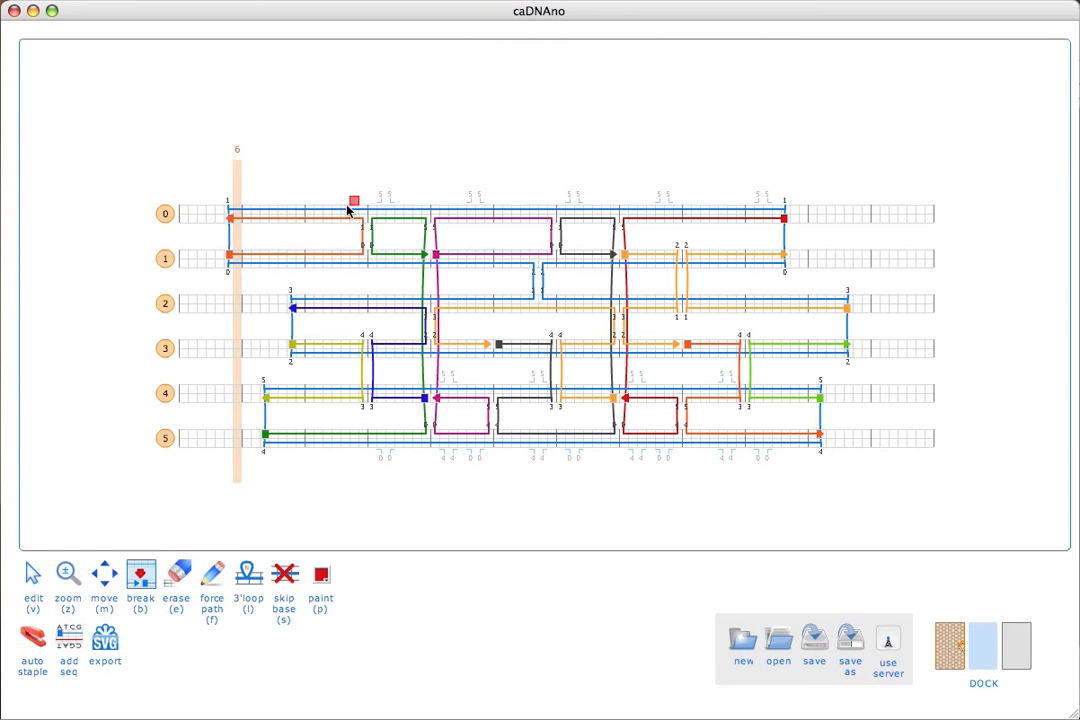
pyautogui.click(304, 209)
# Apply the M13mp18 scaffold sequence at 0[14], review the staple results and dismiss them.
pyautogui.press('v')
pyautogui.press('p')
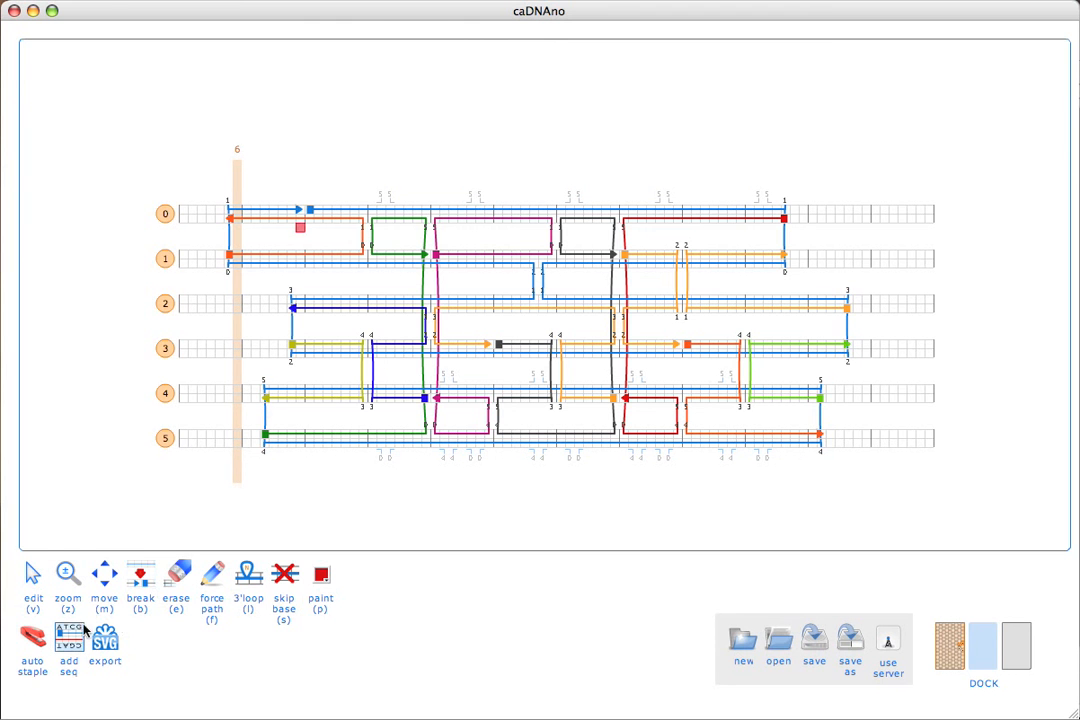
pyautogui.click(310, 212)
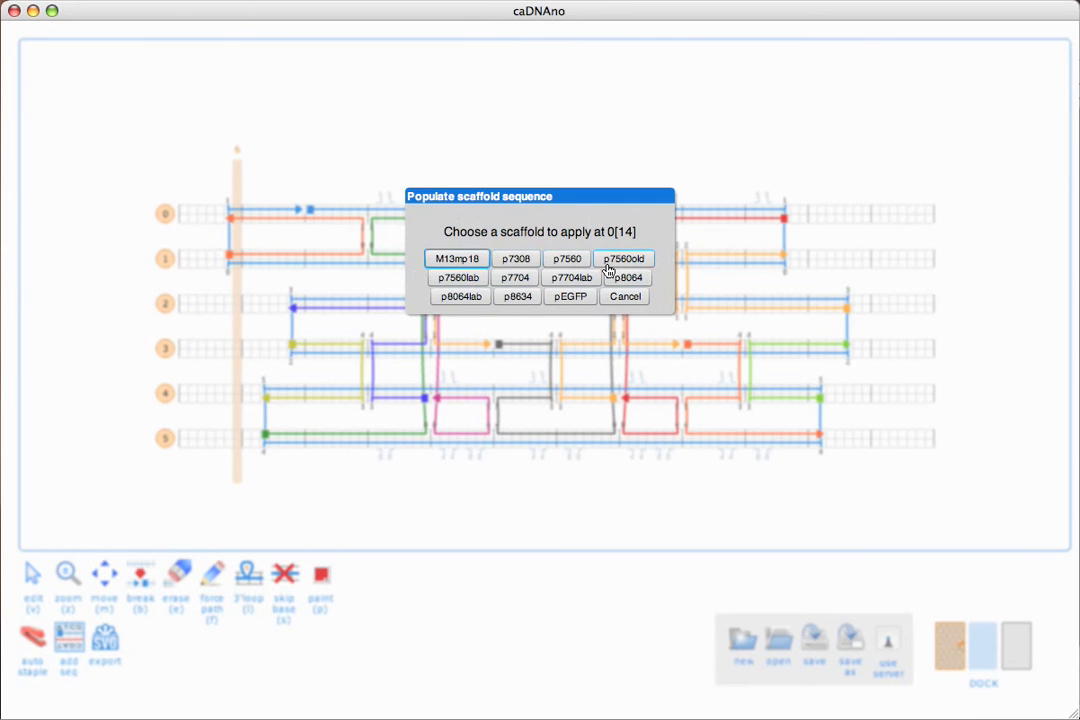
pyautogui.click(470, 261)
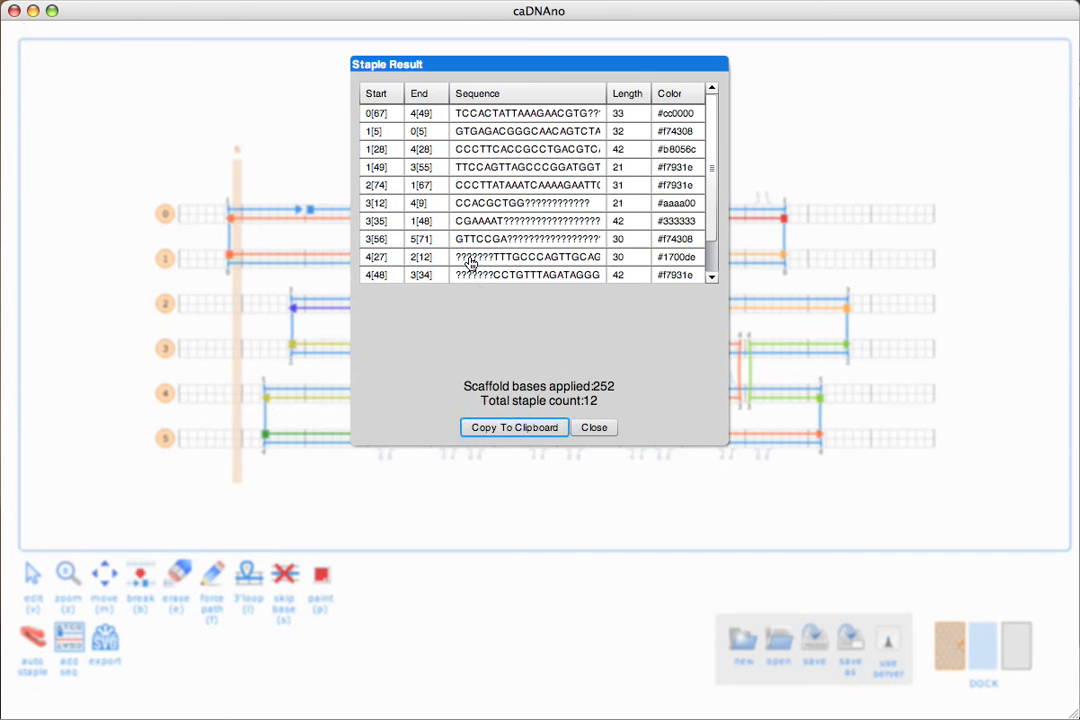
pyautogui.click(560, 241)
pyautogui.click(593, 428)
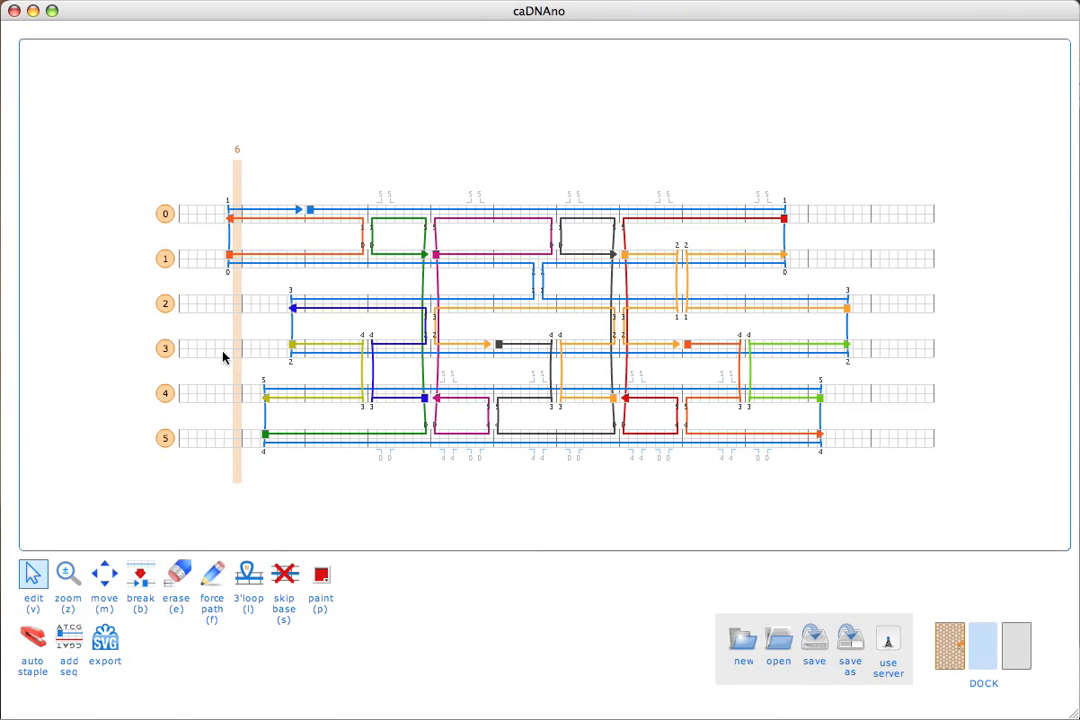
# Link helices 3 and 4 with a scaffold crossover pair near the middle, and replace the nearby staple crossovers with continuous staples on both helices.
pyautogui.click(519, 352)
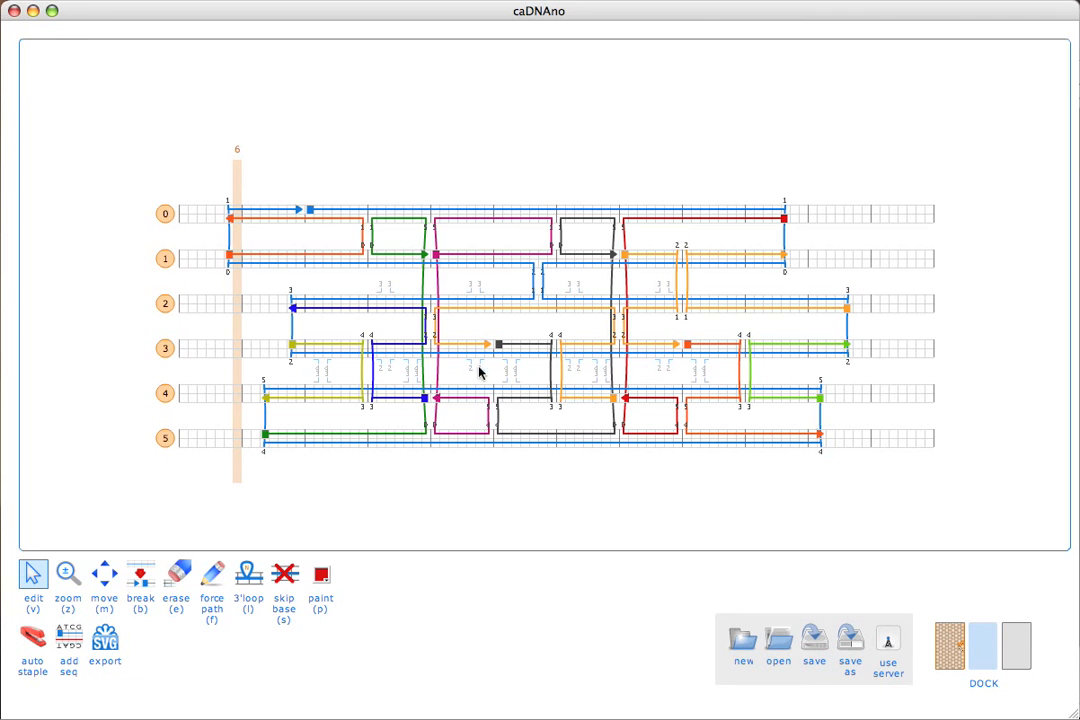
pyautogui.click(552, 341)
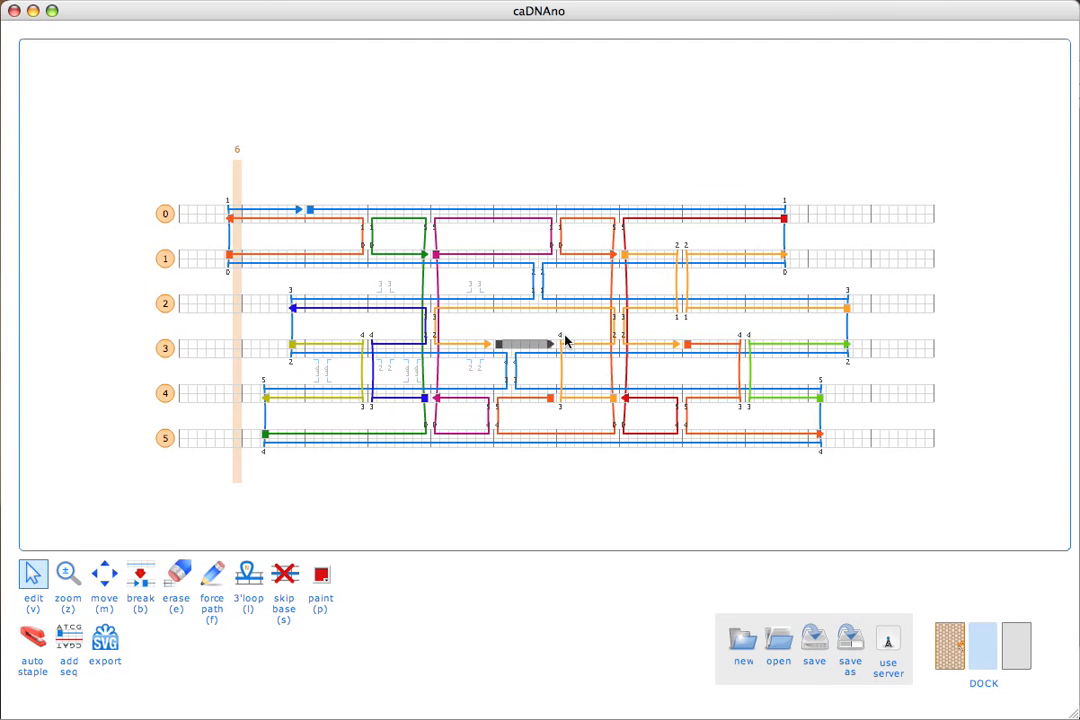
pyautogui.click(560, 343)
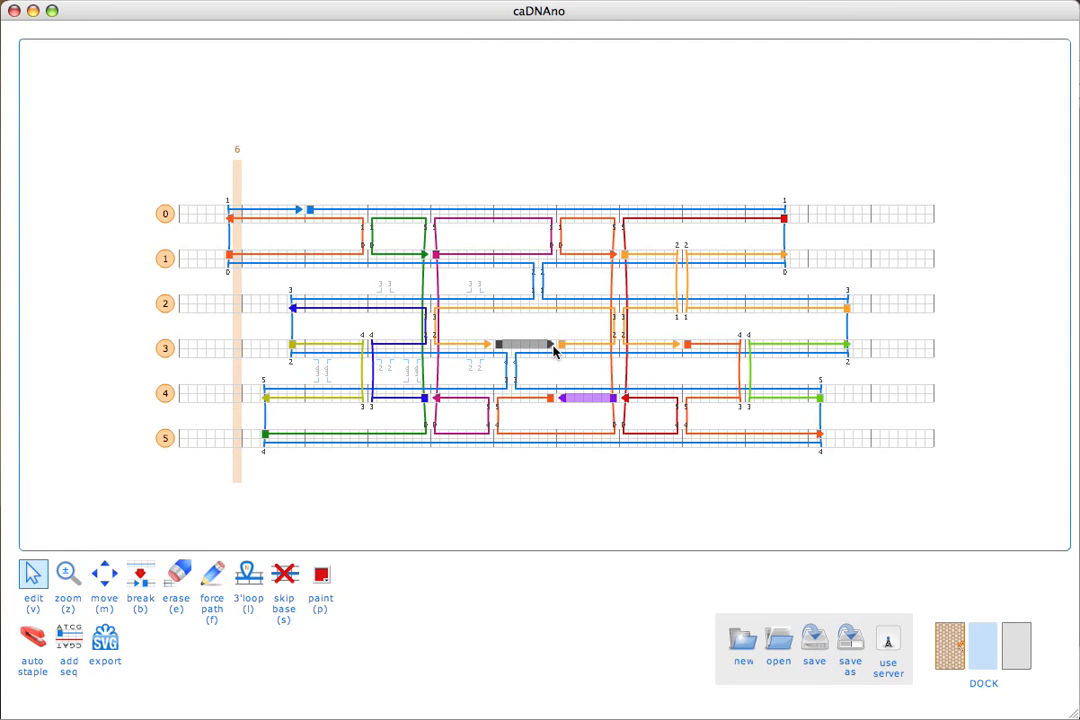
pyautogui.moveTo(552, 345); pyautogui.dragTo(502, 345)
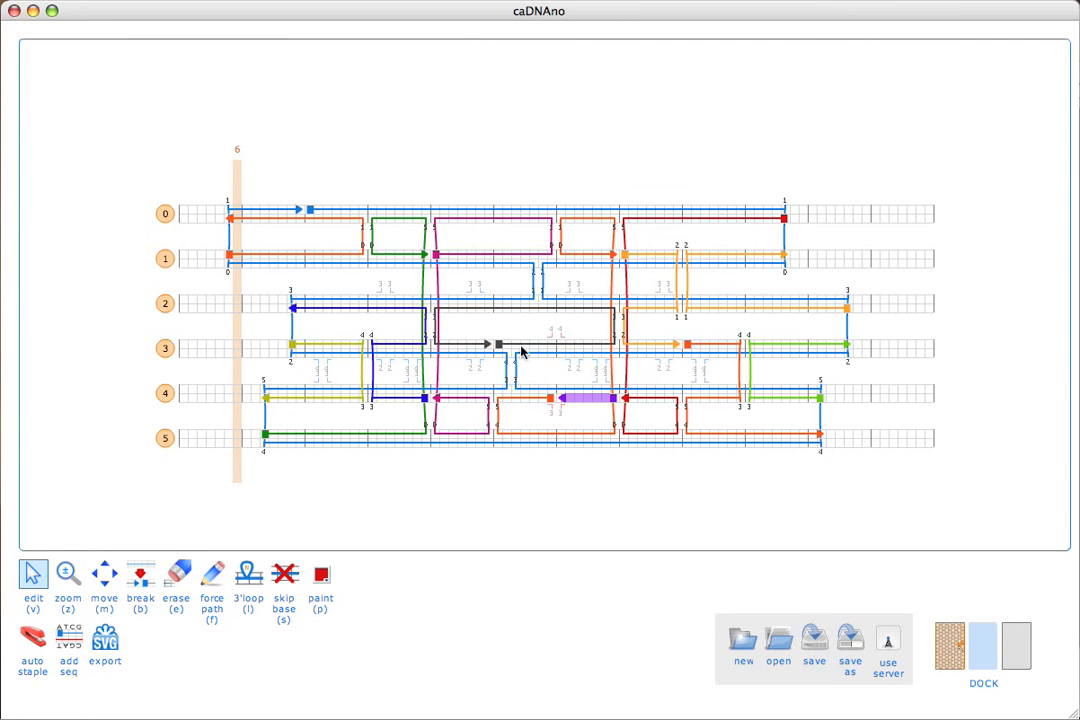
pyautogui.click(553, 400)
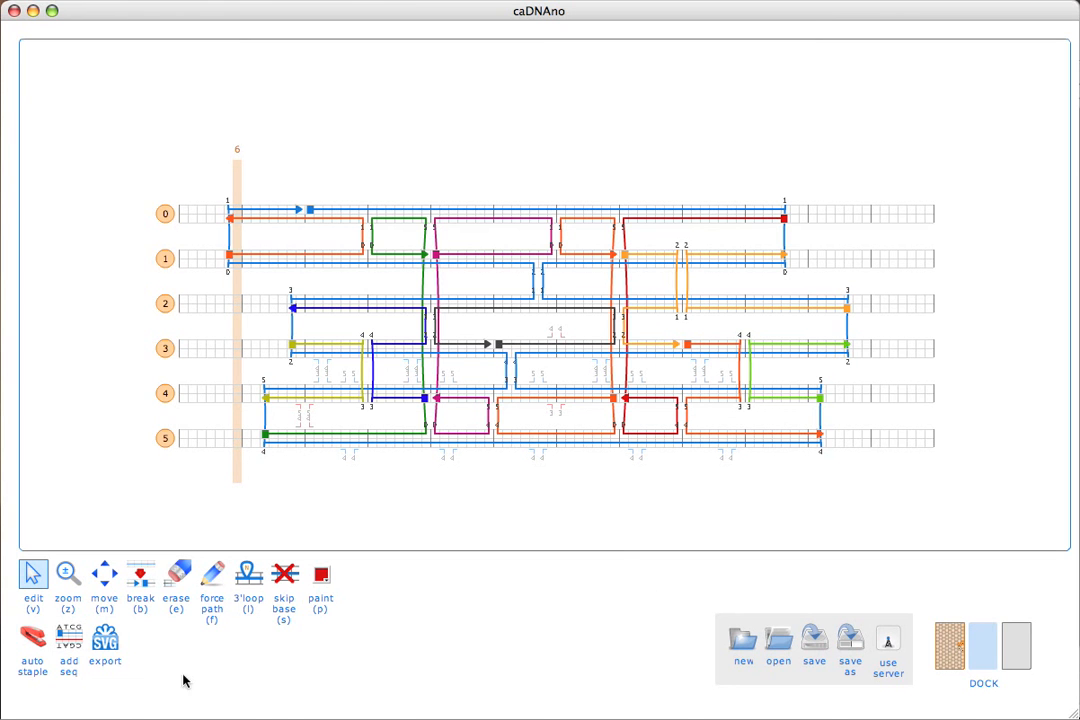
# Apply the M13mp18 scaffold sequence at 0[14] again and review the resulting staple list.
pyautogui.click(71, 638)
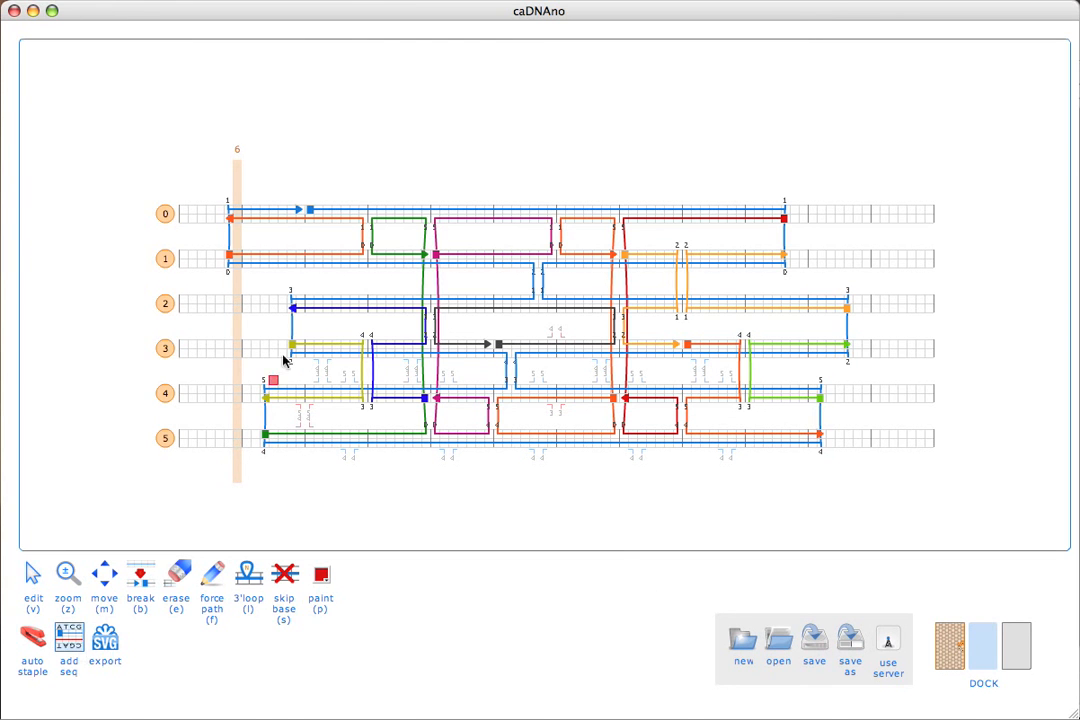
pyautogui.click(310, 213)
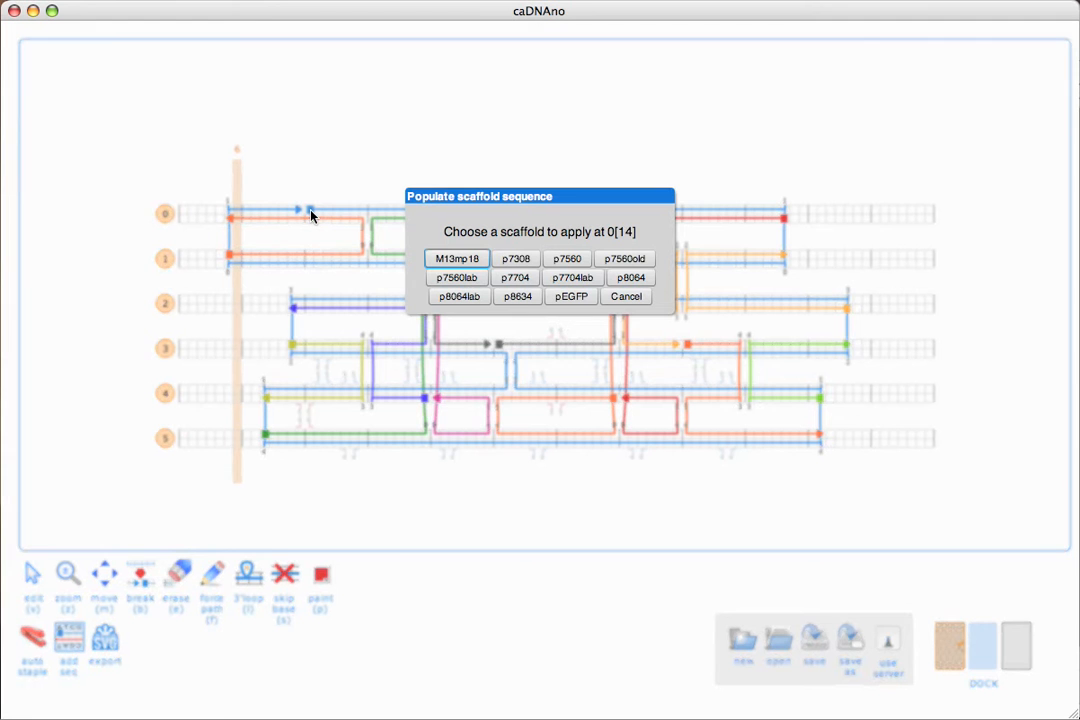
pyautogui.click(452, 259)
pyautogui.moveTo(366, 270); pyautogui.dragTo(572, 157)
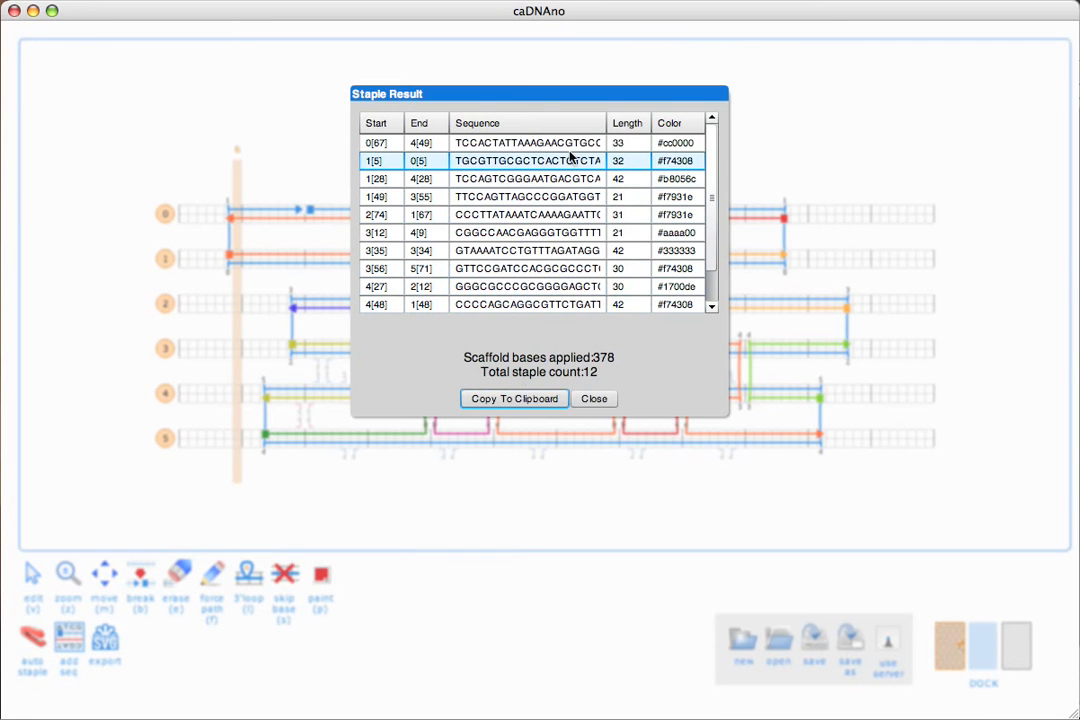
pyautogui.moveTo(713, 163)
pyautogui.mouseDown()
pyautogui.moveTo(714, 188)
pyautogui.moveTo(713, 162)
pyautogui.mouseUp()
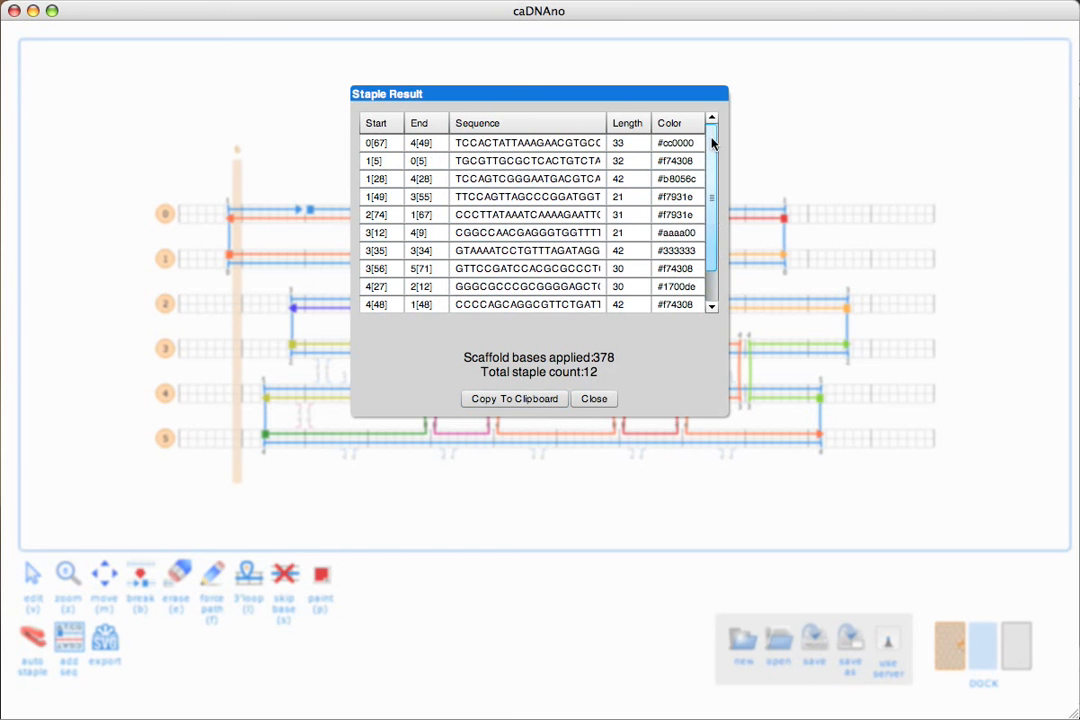
# Copy the staple results to the clipboard and paste them into the Numbers spreadsheet starting at cell B2.
pyautogui.click(493, 398)
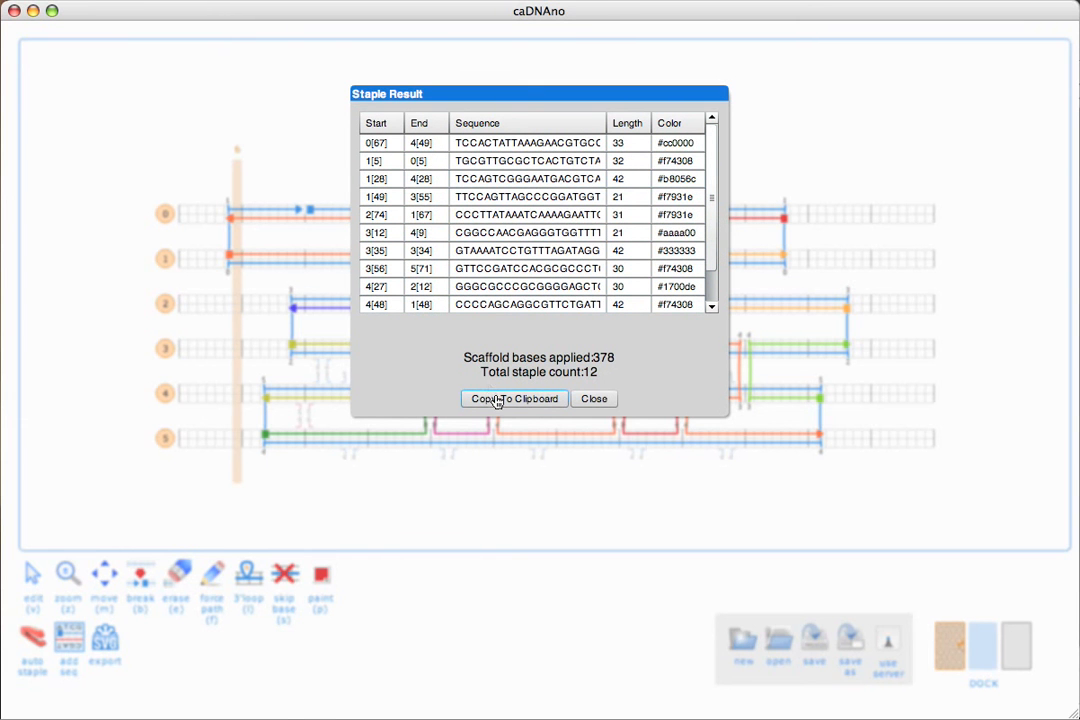
pyautogui.click(495, 398)
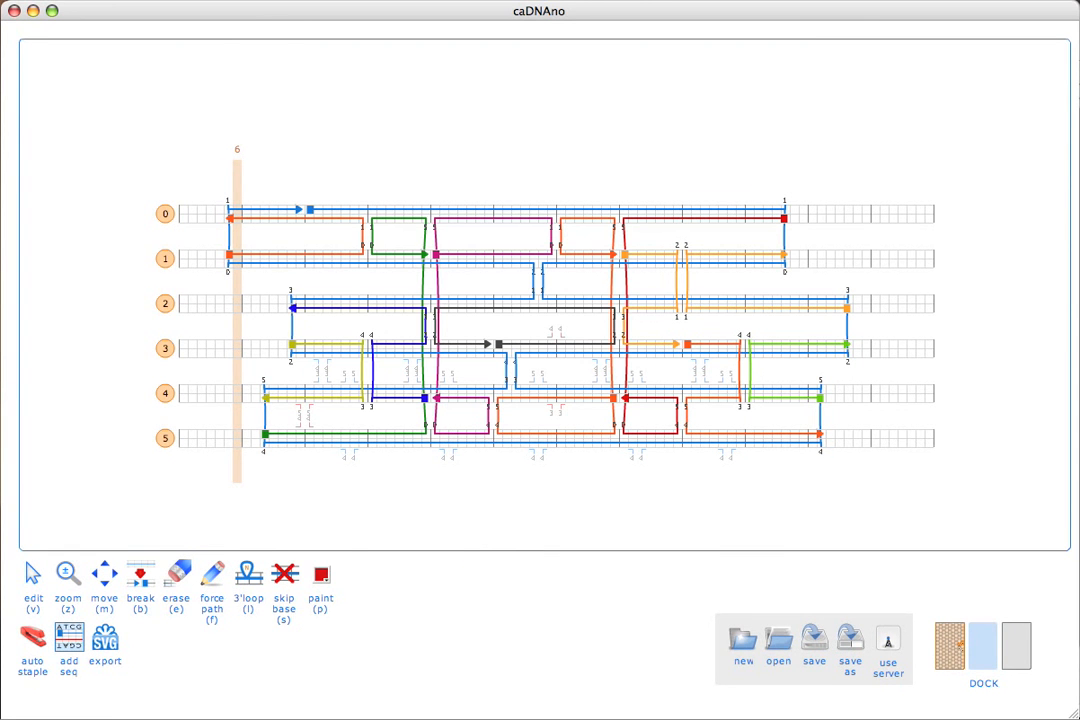
pyautogui.press('super+Tab')
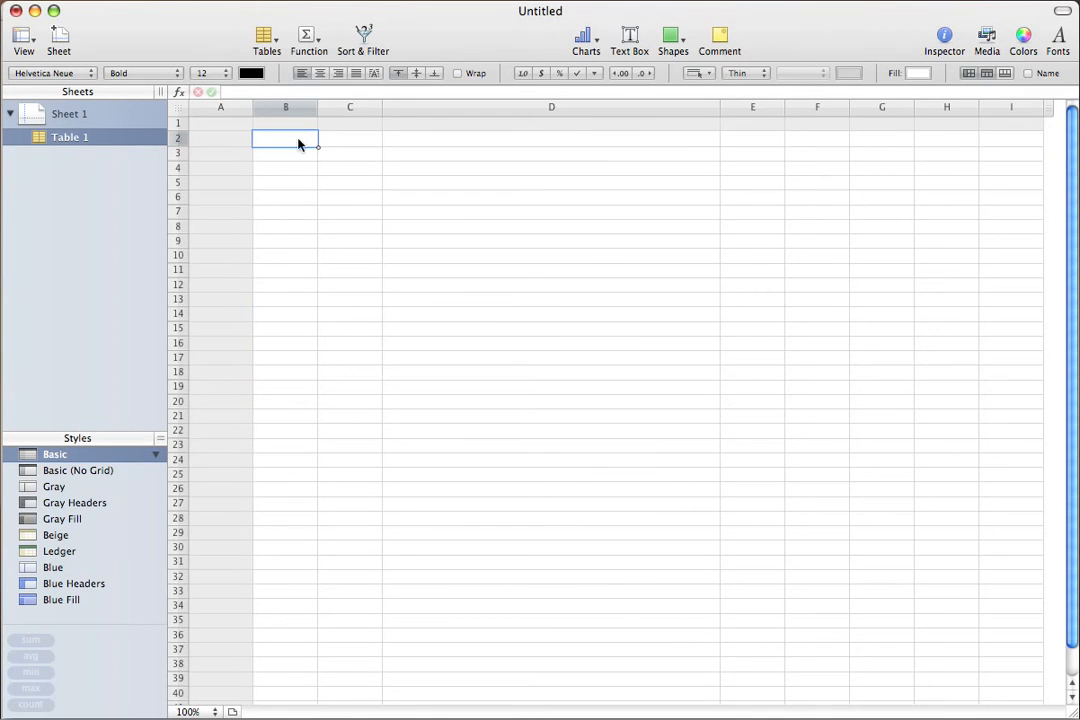
pyautogui.press('super+v')
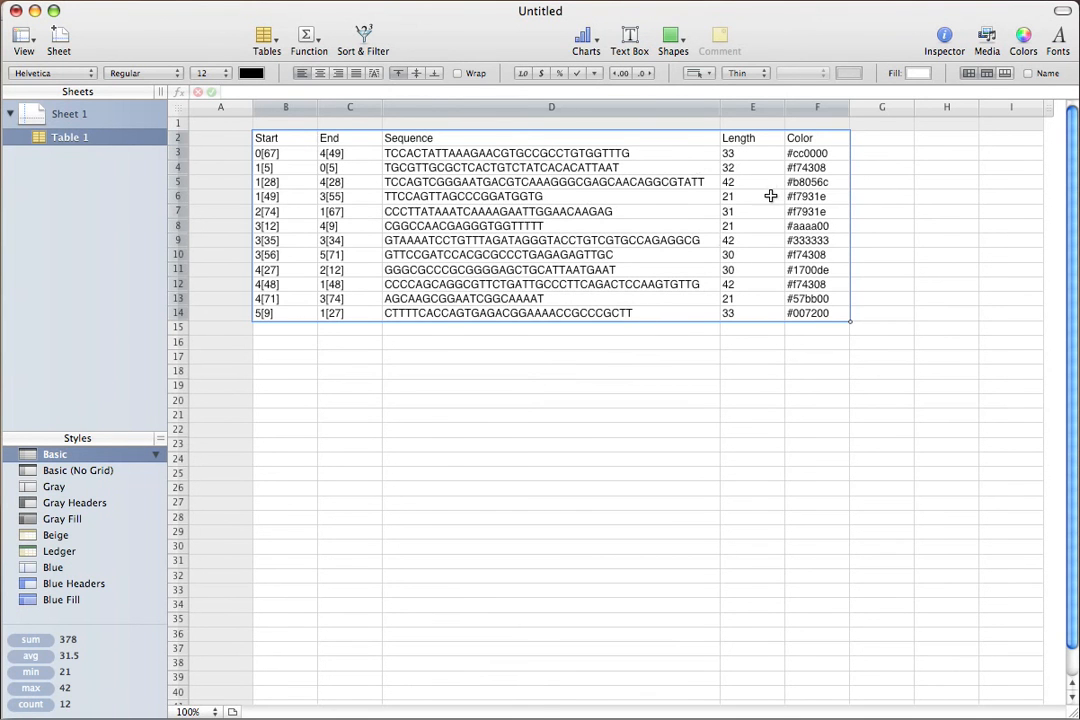
pyautogui.click(815, 139)
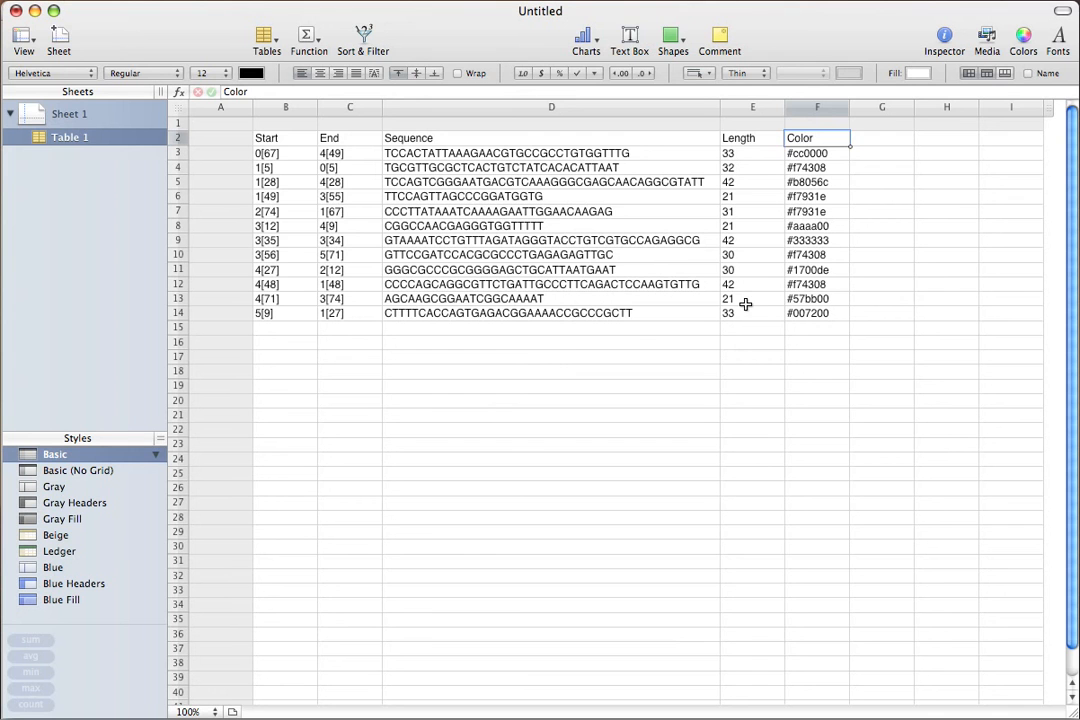
# Switch to caDNAno and paint every staple strand across helices 0 to 5 red with the Paint tool.
pyautogui.press('super+Tab')
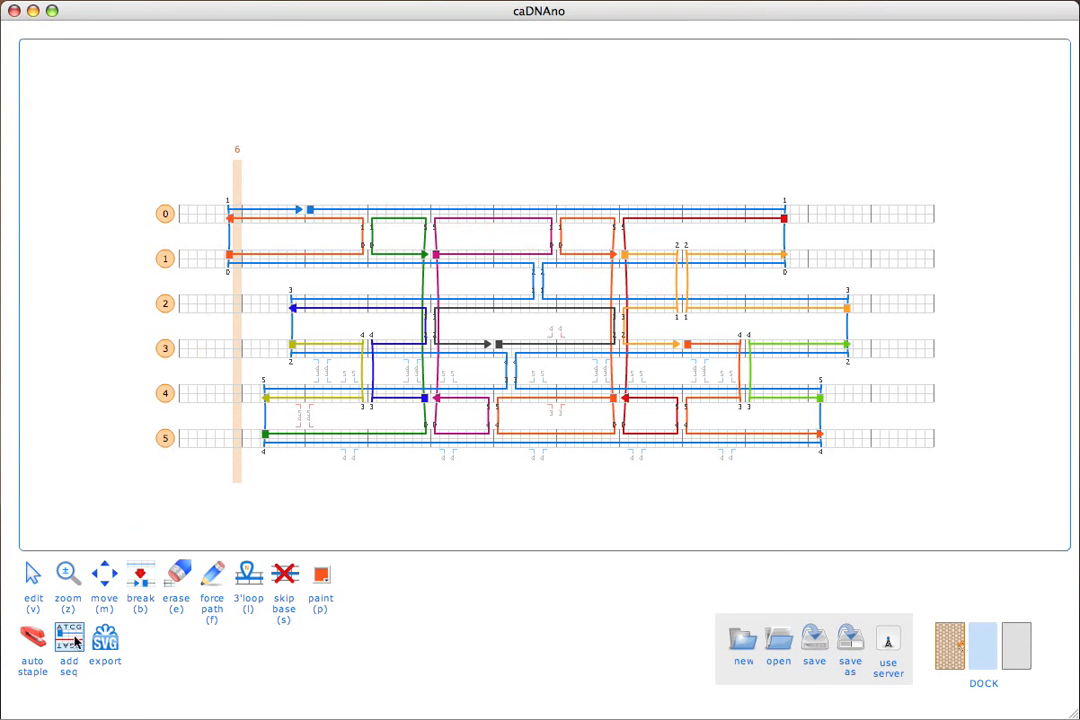
pyautogui.click(212, 575)
pyautogui.click(319, 577)
pyautogui.click(319, 577)
pyautogui.click(344, 601)
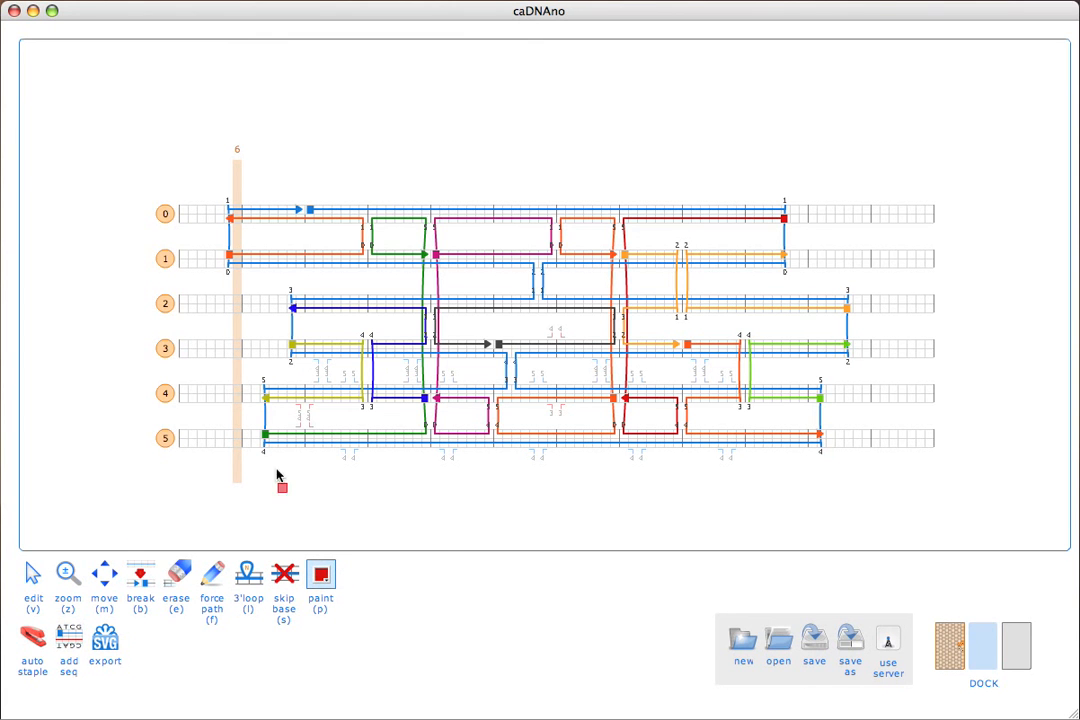
pyautogui.click(343, 220)
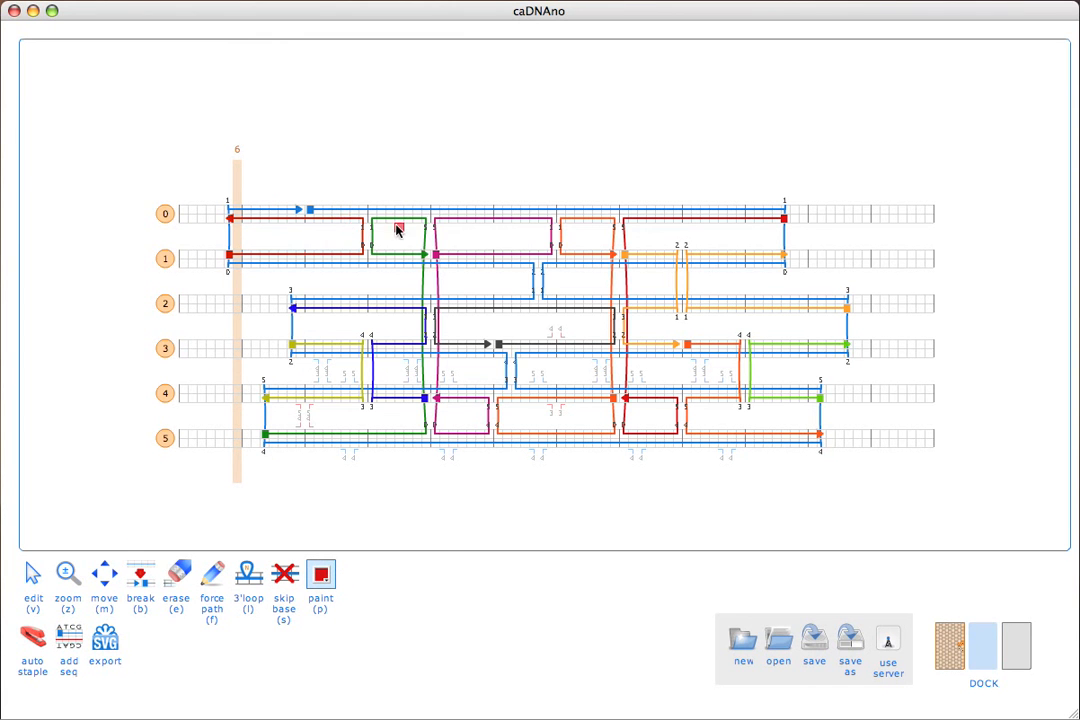
pyautogui.click(395, 226)
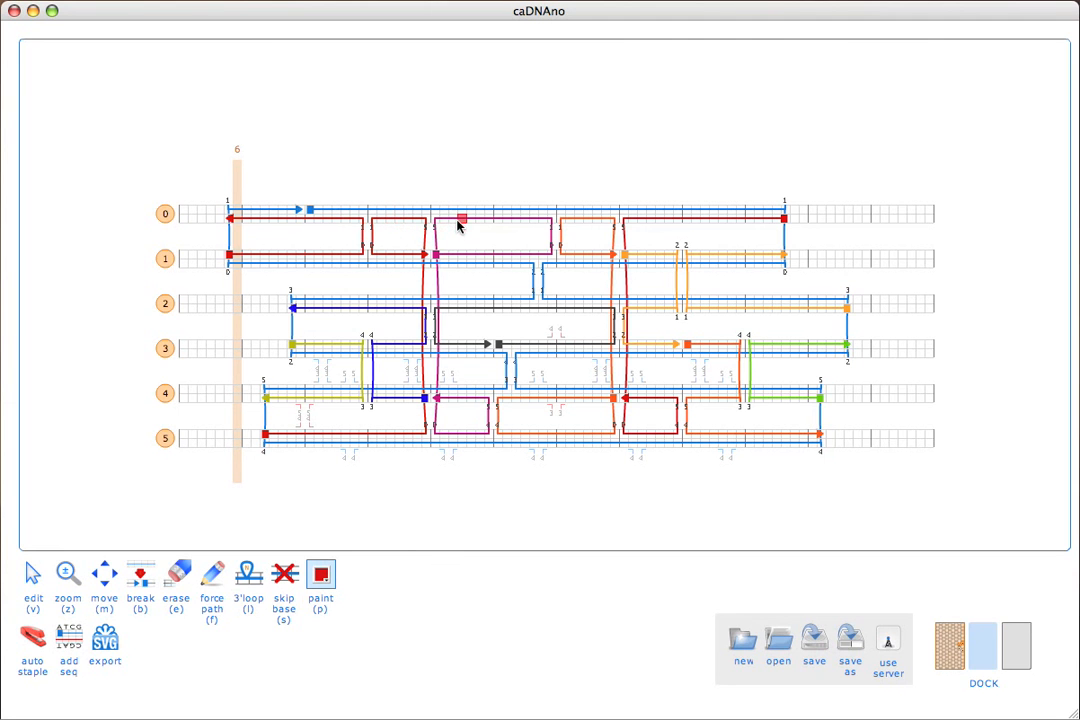
pyautogui.click(570, 225)
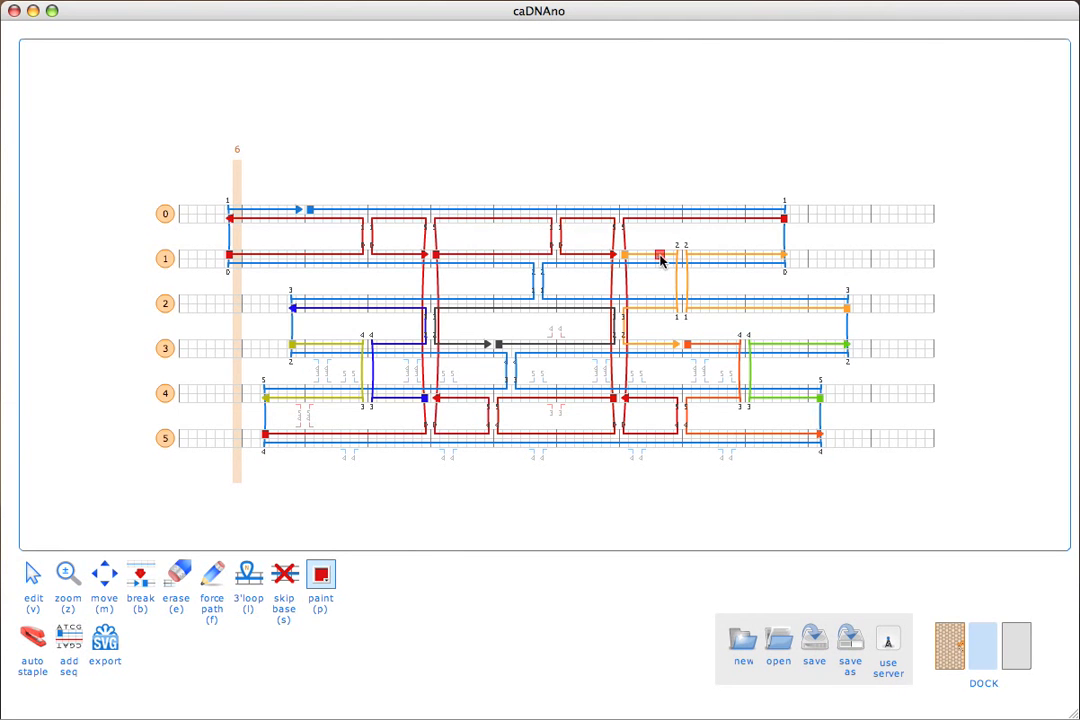
pyautogui.click(733, 262)
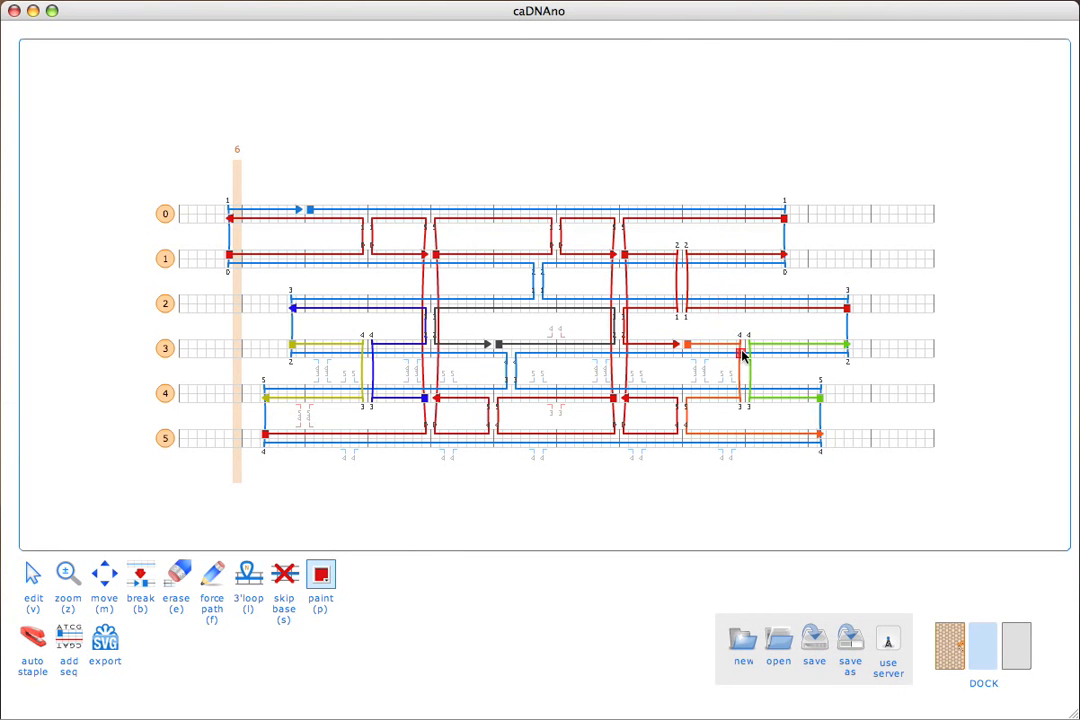
pyautogui.click(742, 350)
pyautogui.click(768, 345)
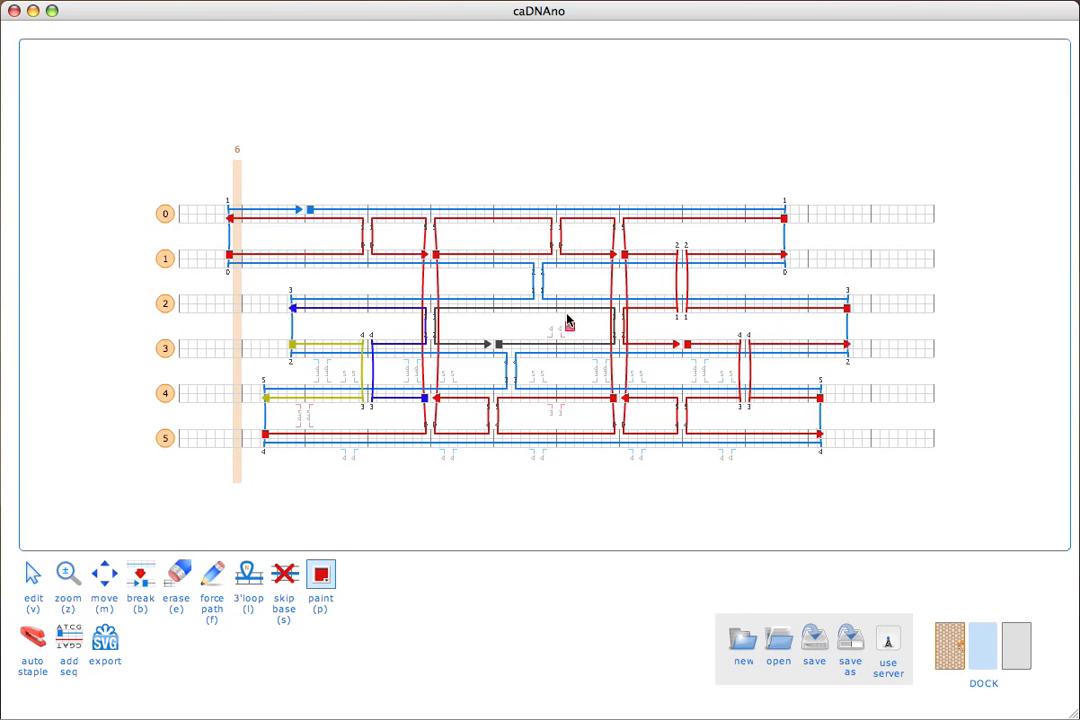
pyautogui.click(440, 330)
pyautogui.click(390, 310)
pyautogui.click(345, 350)
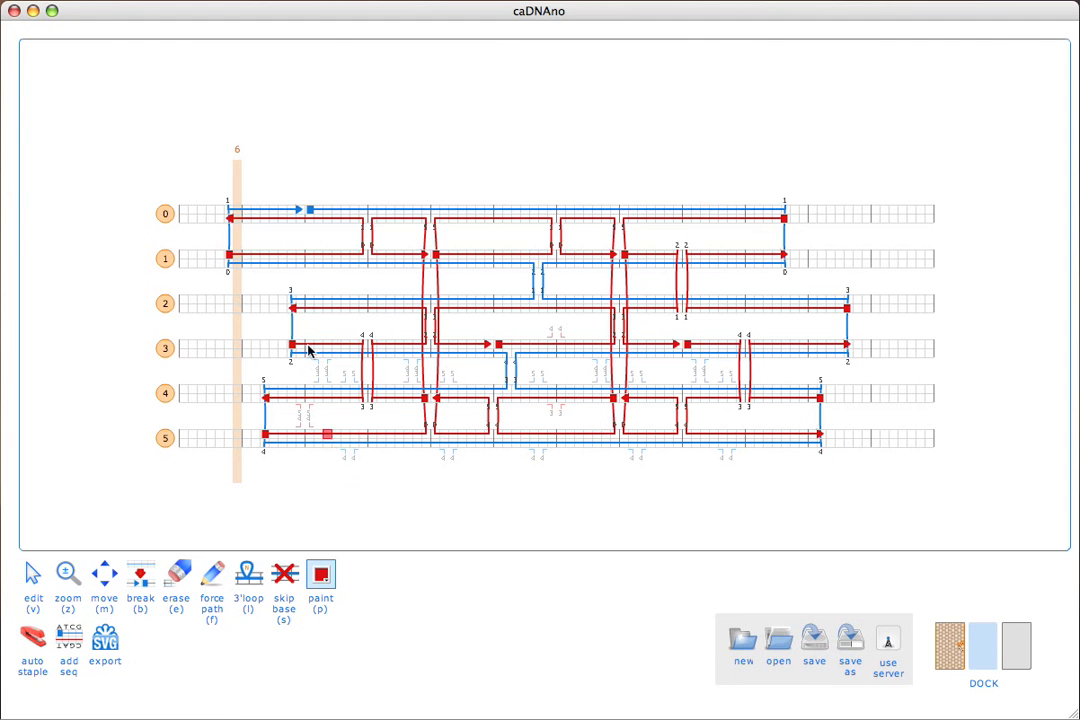
# Paint the staples at the left end of the helix bundle green (#007200).
pyautogui.click(321, 576)
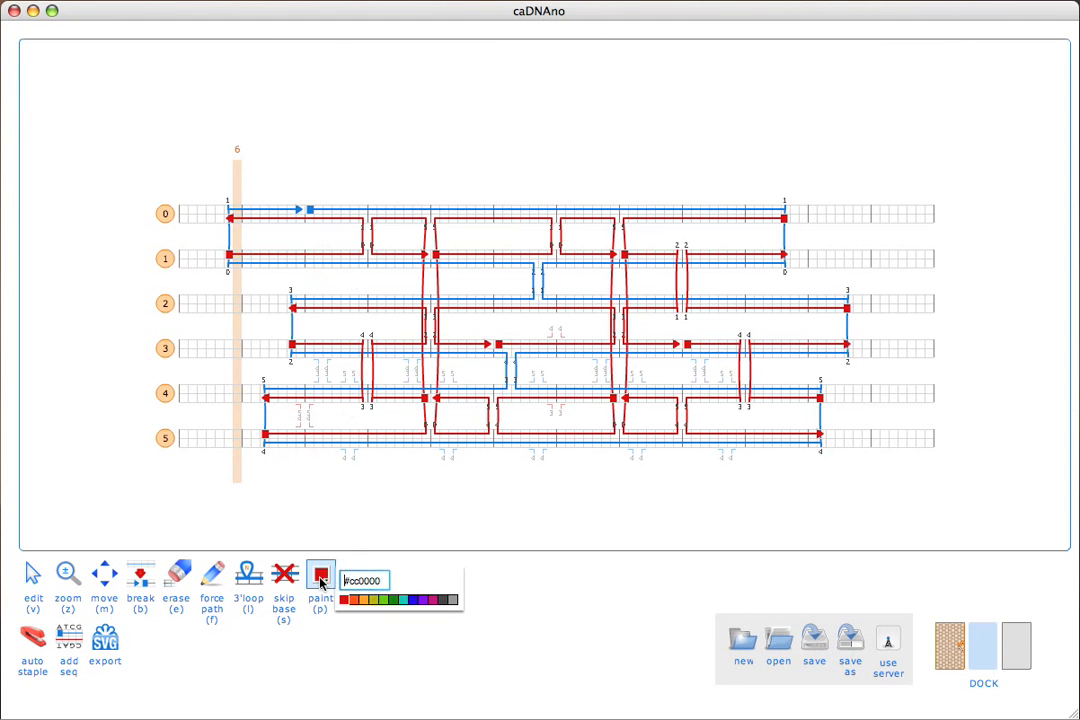
pyautogui.click(364, 600)
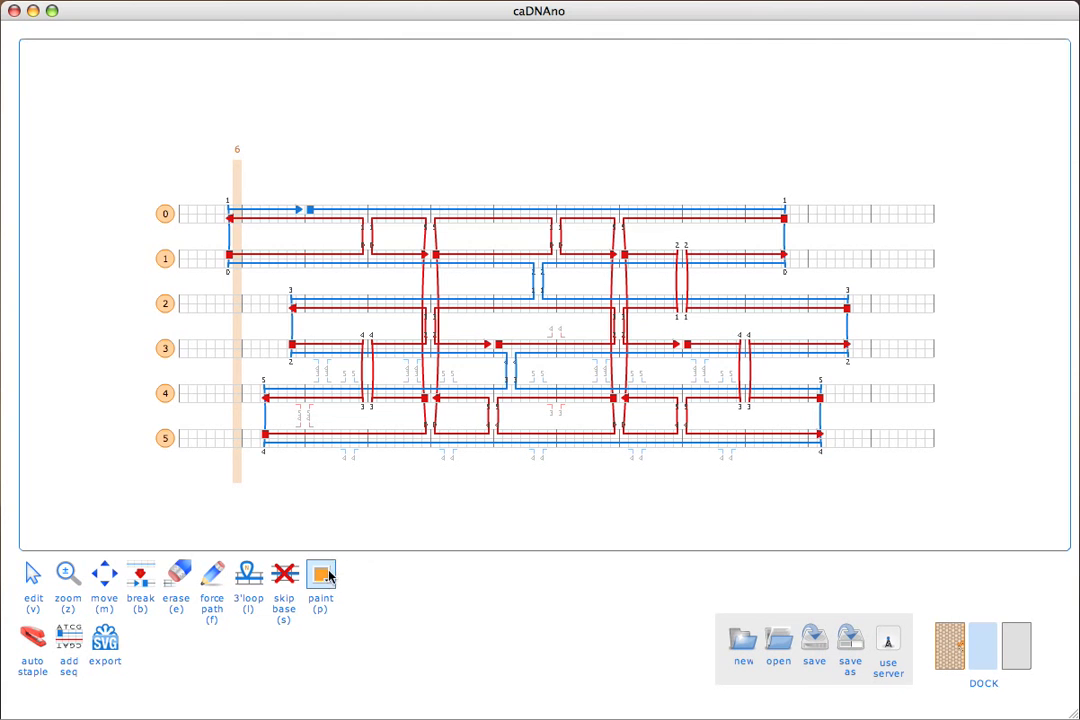
pyautogui.click(324, 575)
pyautogui.click(388, 600)
pyautogui.click(292, 223)
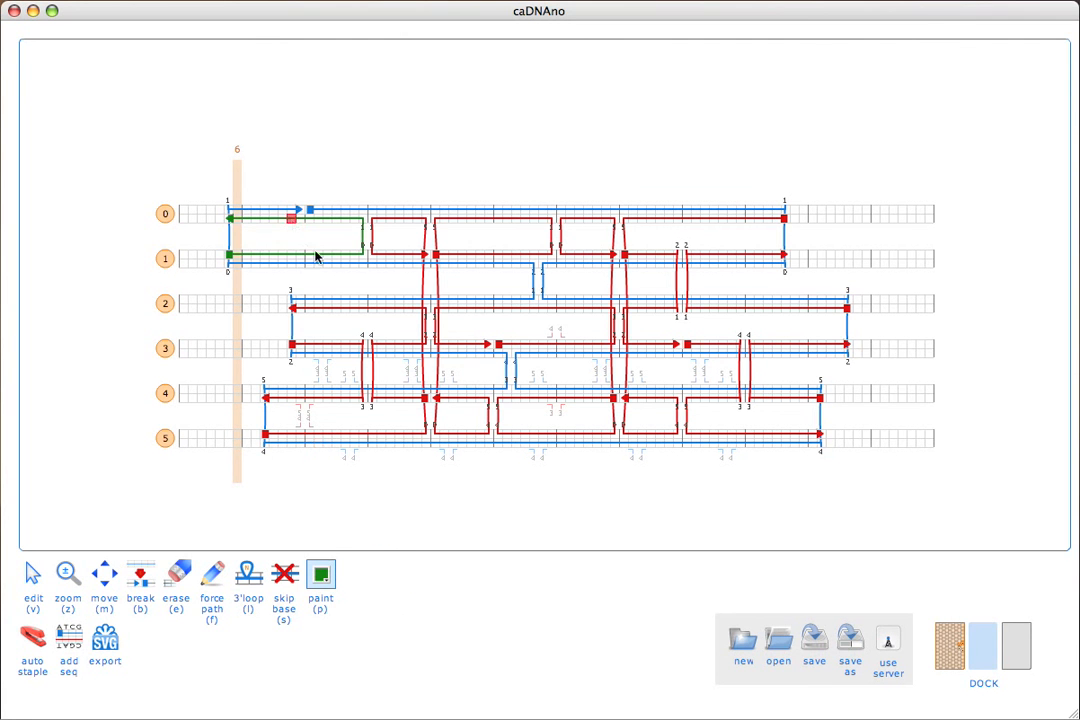
pyautogui.click(327, 309)
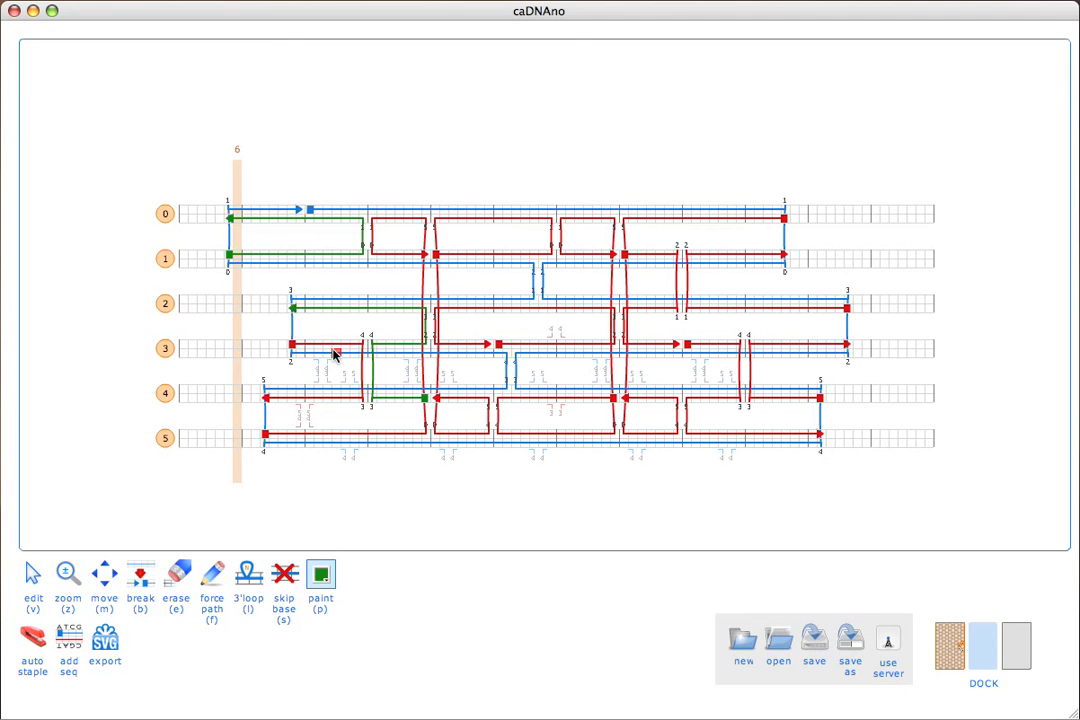
pyautogui.click(337, 437)
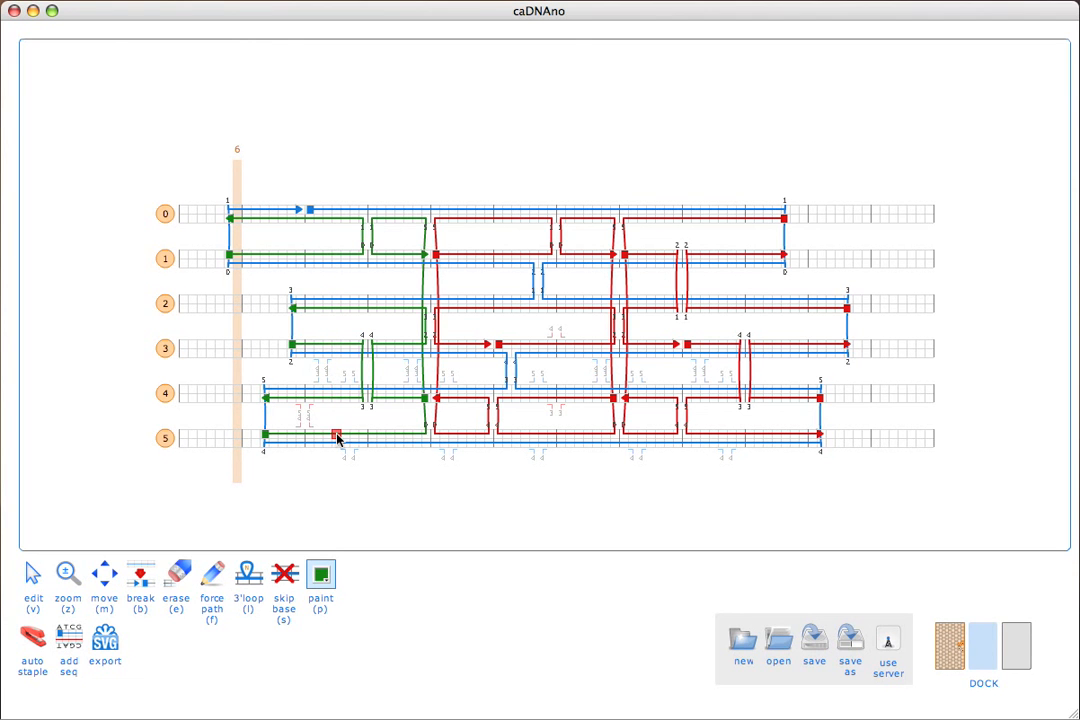
# Paint the staples at the right end of the helix bundle blue (#1700de), including the one starting on helix 0.
pyautogui.moveTo(320, 577)
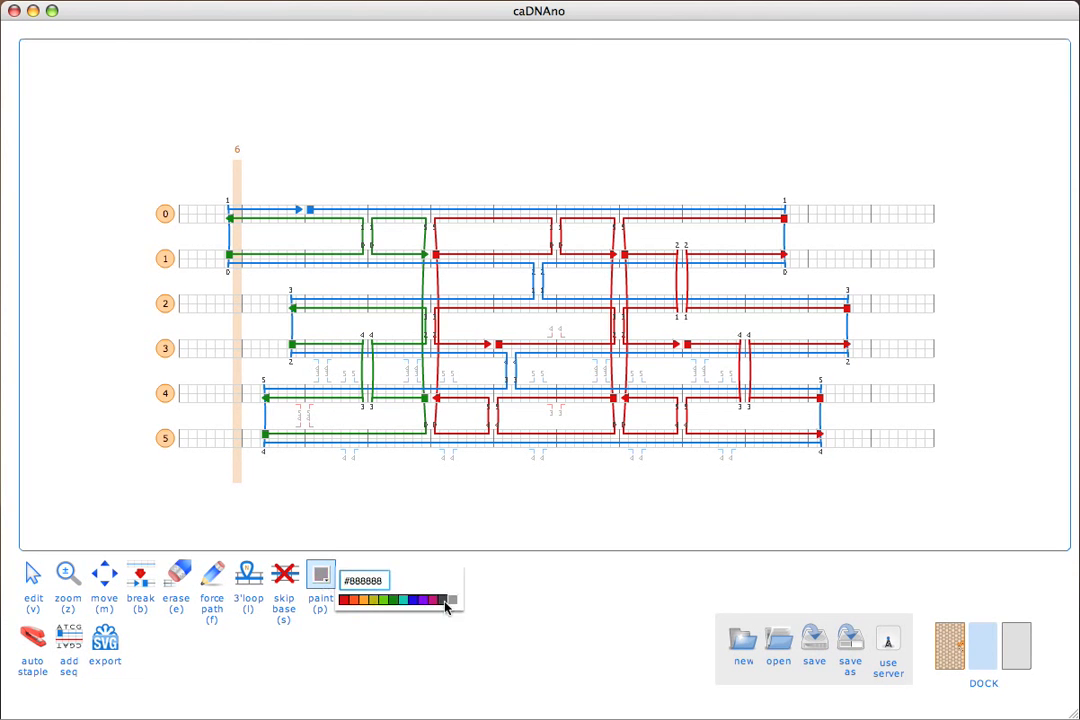
pyautogui.click(424, 600)
pyautogui.click(414, 600)
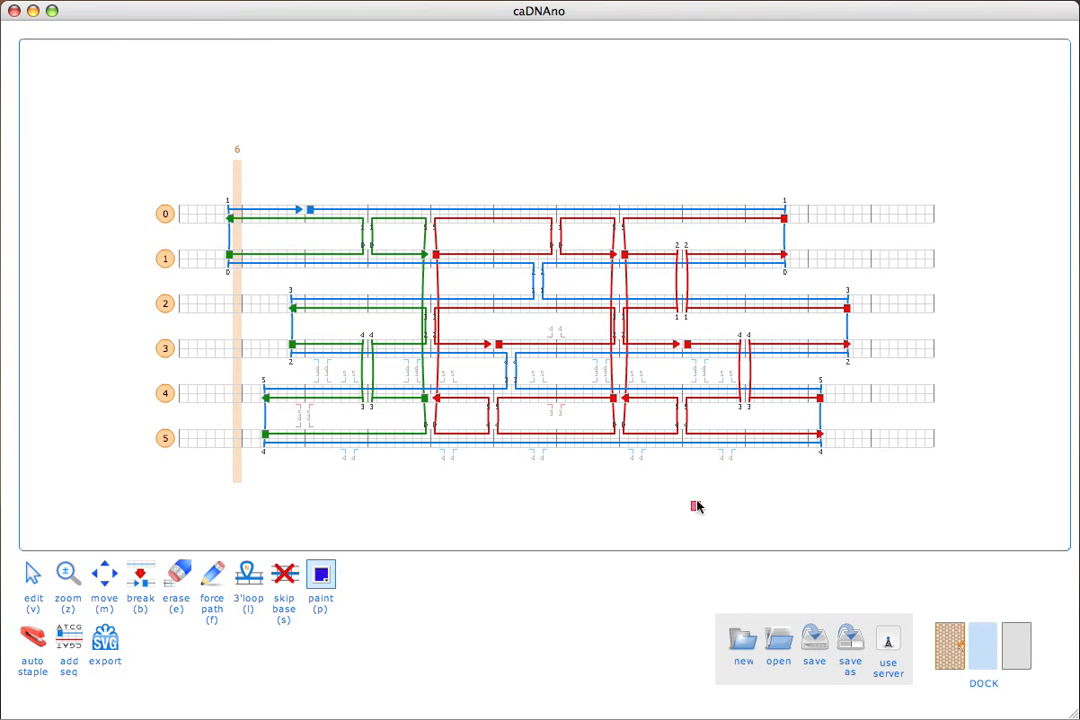
pyautogui.click(779, 434)
pyautogui.click(782, 399)
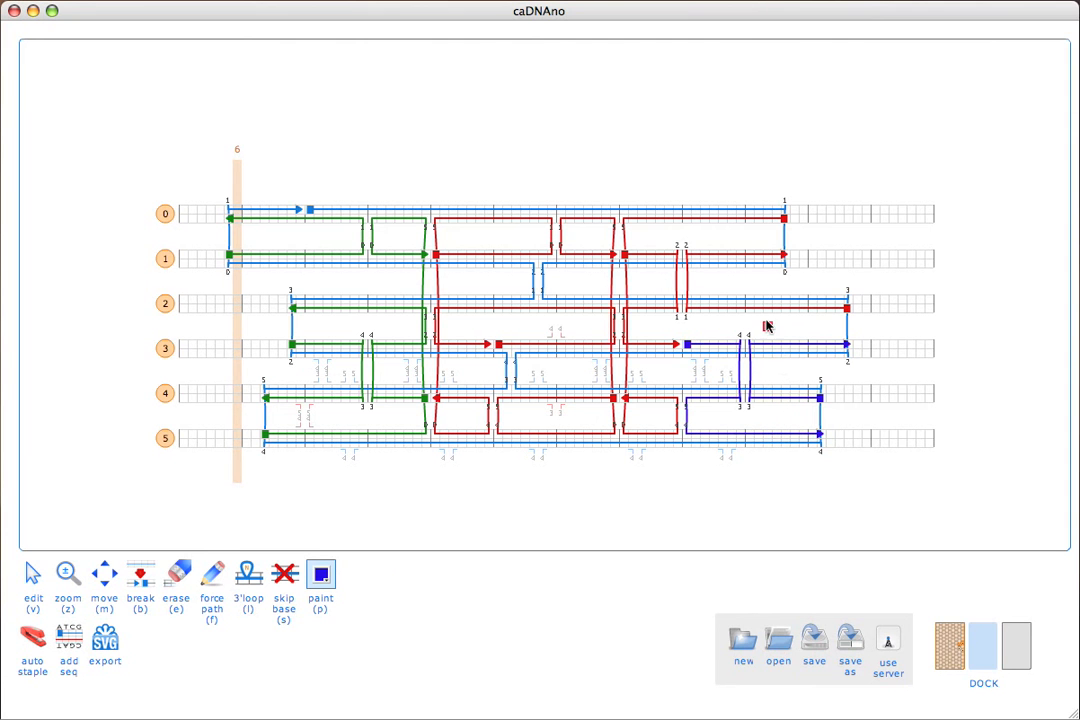
pyautogui.click(745, 219)
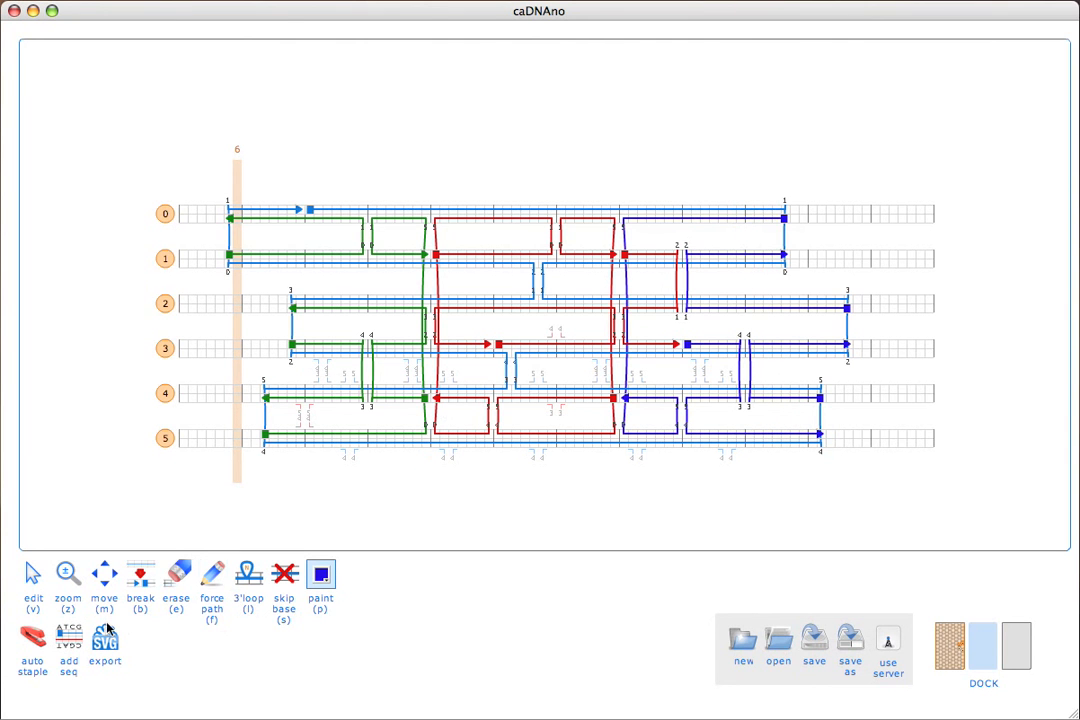
# Apply the M13mp18 scaffold sequence at 0[14] to the recoloured design and review the staple colours in the results.
pyautogui.click(104, 585)
pyautogui.click(321, 575)
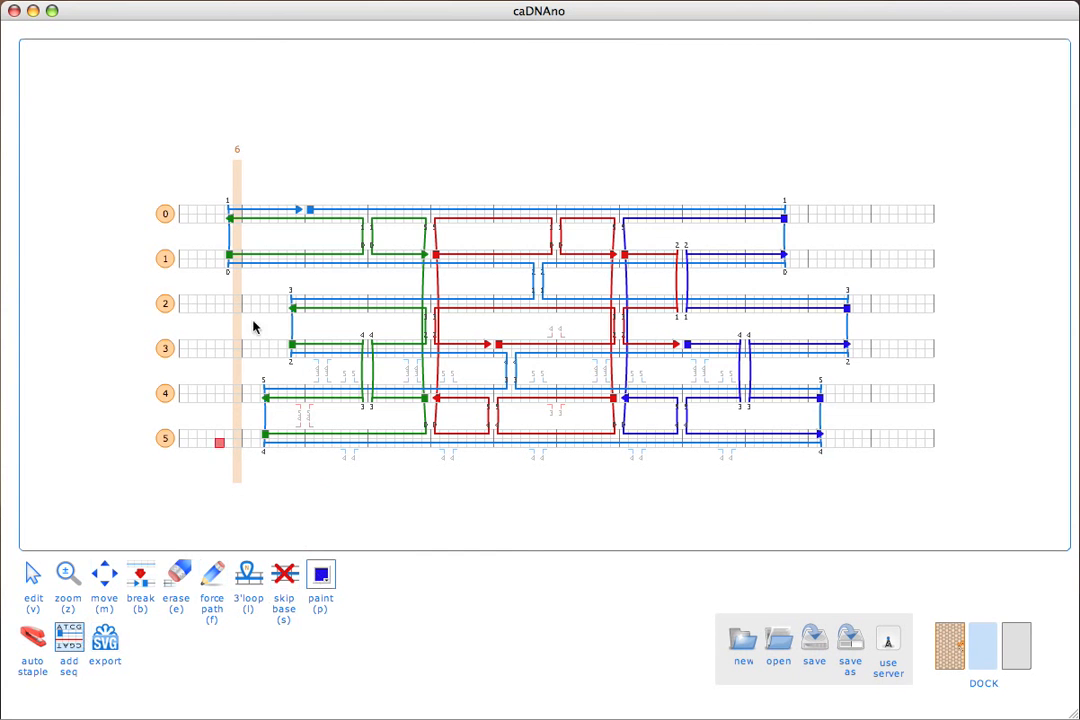
pyautogui.click(310, 211)
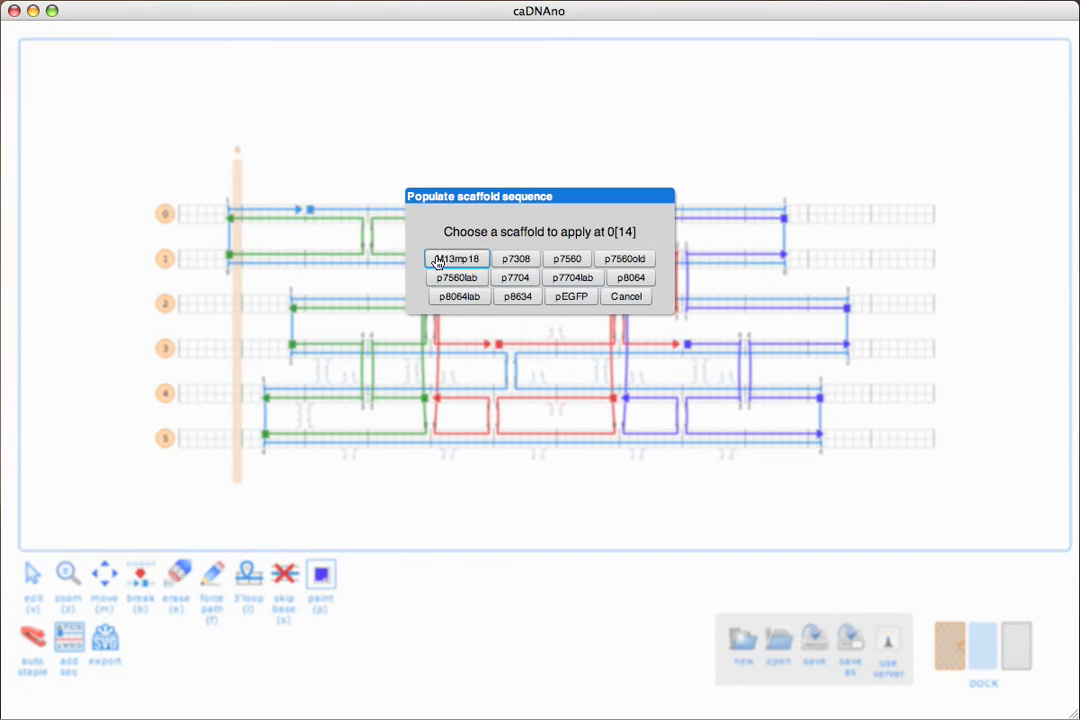
pyautogui.click(458, 259)
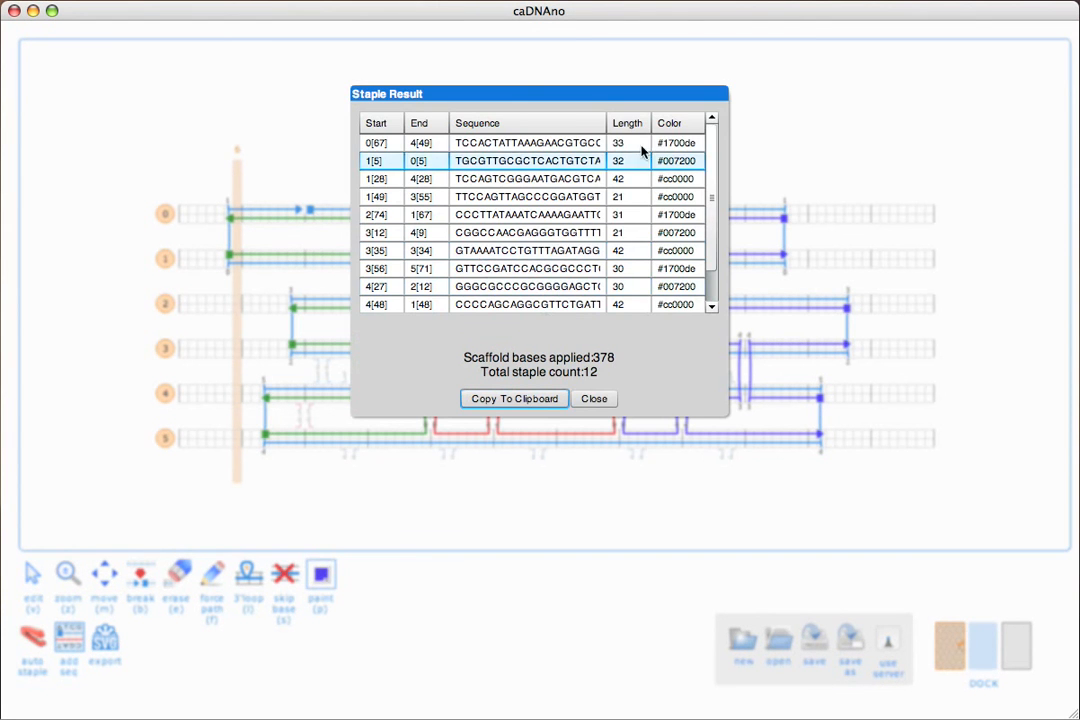
pyautogui.click(531, 180)
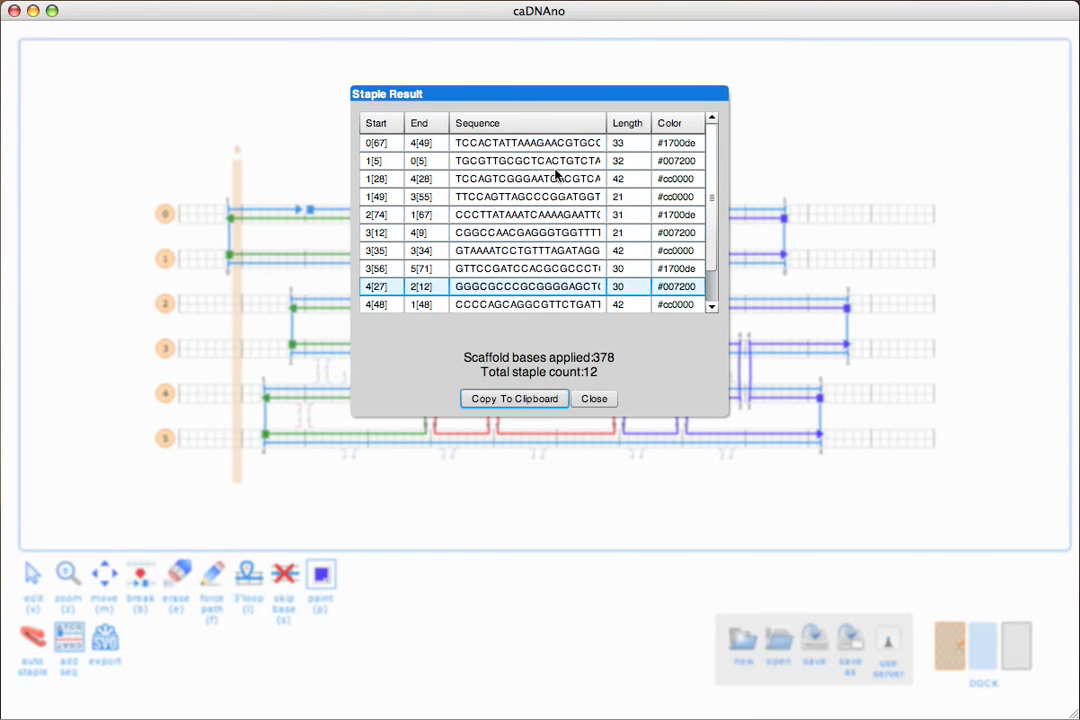
# Copy the recoloured staple results to the clipboard and paste them over the old list in Numbers, starting at cell B2.
pyautogui.click(507, 400)
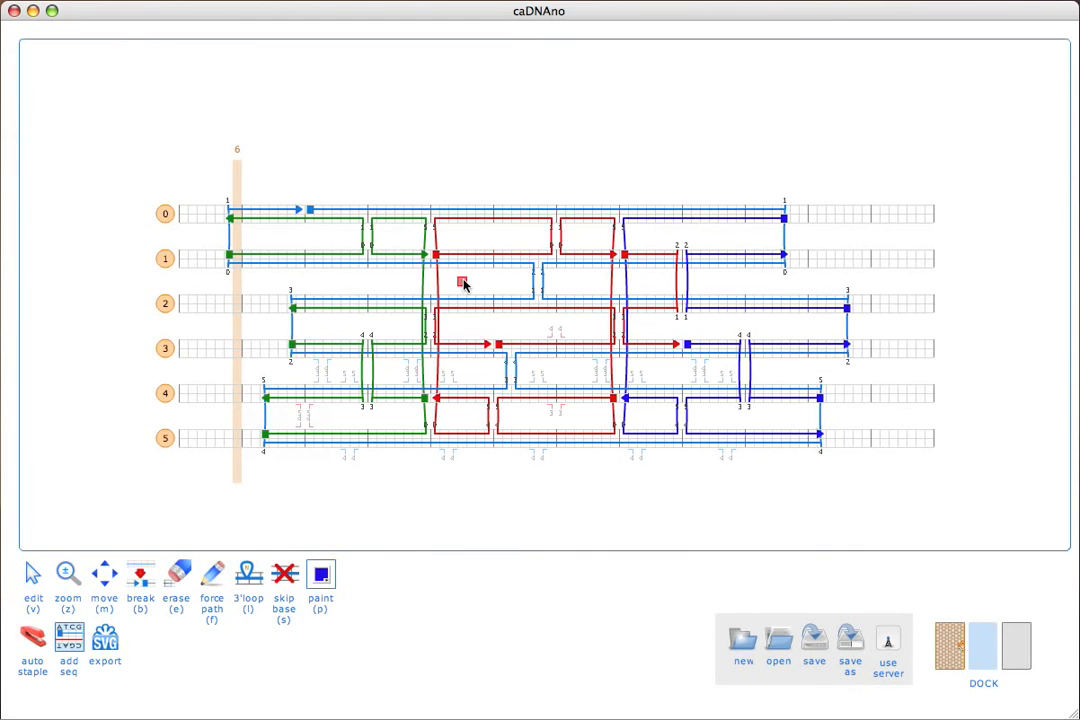
pyautogui.press('super+Tab')
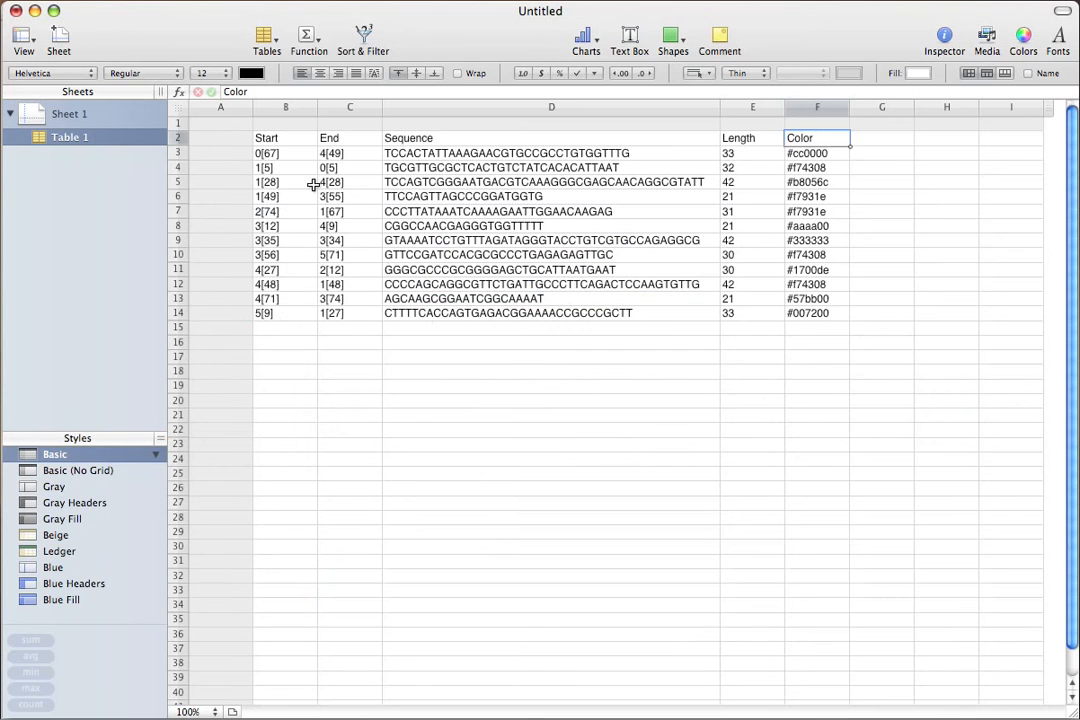
pyautogui.click(290, 140)
pyautogui.write('Start\tEnd\tSequence\tLength\tColor 0[67]\t4[49]\tTCCACTATTAAAGAACGTGCCGCCTGTGGTTTG\t33\t#1700de 1[5]\t0[5]\tTGCGTTGCGCTCACTGTCTATCACACATTAAT\t32\t#007200 1[28]\t4[28]\tTCCAGTCGGGAATGACGTCAAAGGGCGAGCAACAGGCGTATT\t42\t#cc0000 1[49]\t3[55]\tTTCCAGTTAGCCCGGATGGTG\t21\t#cc0000 2[74]\t1[67]\tCCCTTATAAATCAAAAGAATTGGAACAAGAG\t31\t#1700de 3[12]\t4[9]\tCGGCCAACGAGGGTGGTTTTT\t21\t#007200 3[35]\t3[34]\tGTAAAATCCTGTTTAGATAGGGTACCTGTCGTGCCAGAGGCG\t42\t#cc0000 3[56]\t5[71]\tGTTCCGATCCACGCGCCCTGAGAGAGTTGC\t30\t#1700de 4[27]\t2[12]\tGGGCGCCCGCGGGGAGCTGCATTAATGAAT\t30\t#007200 4[48]\t1[48]\tCCCCAGCAGGCGTTCTGATTGCCCTTCAGACTCCAAGTGTTG\t42\t#cc0000 4[71]\t3[74]\tAGCAAGCGGAATCGGCAAAAT\t21\t#1700de 5[9]\t1[27]\tCTTTTCACCAGTGAGACGGAAAACCGCCCGCTT\t33\t#007200')
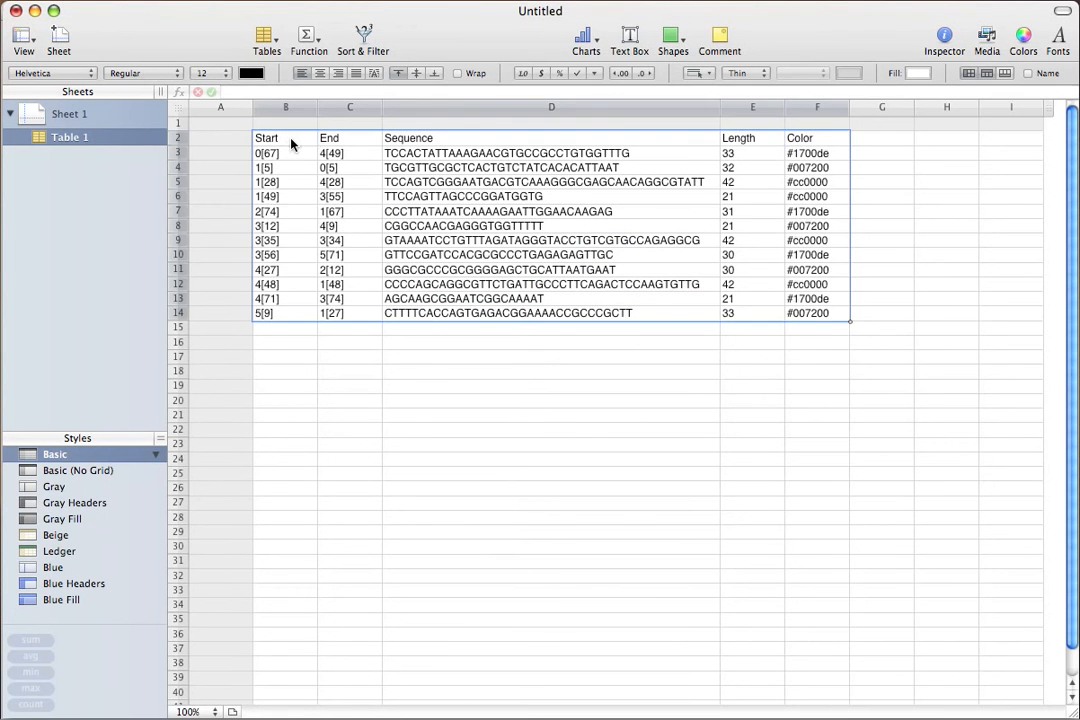
# Enable conditional highlighting on the Color column (F) with the rule "Text is" #cc0000.
pyautogui.click(815, 108)
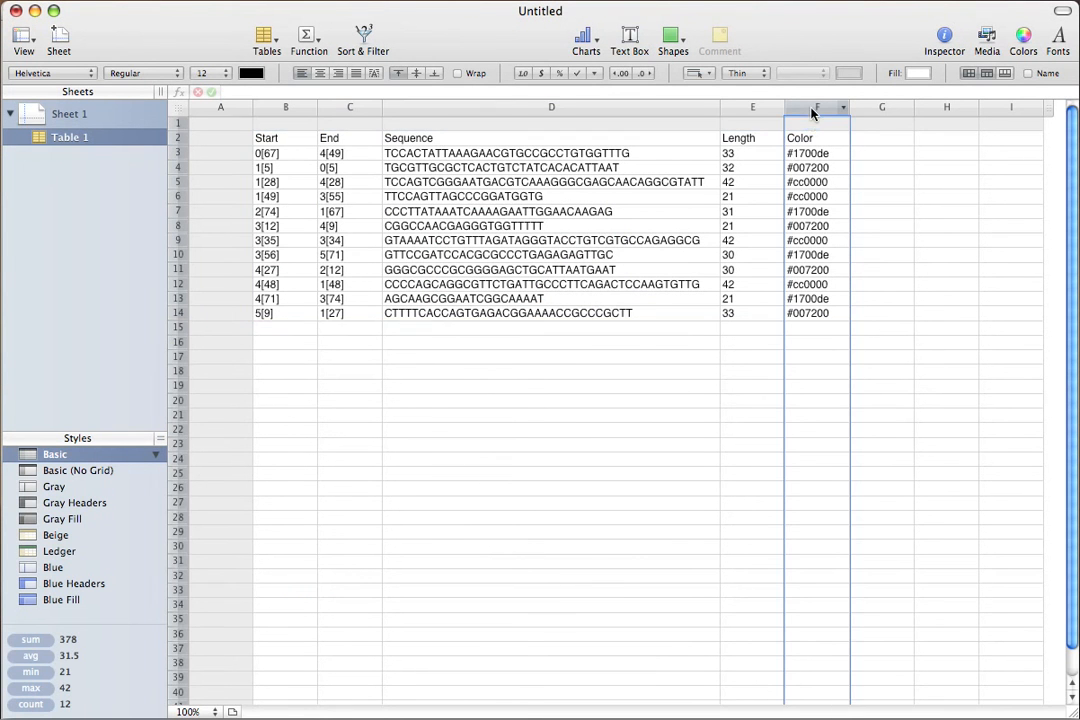
pyautogui.click(184, 0)
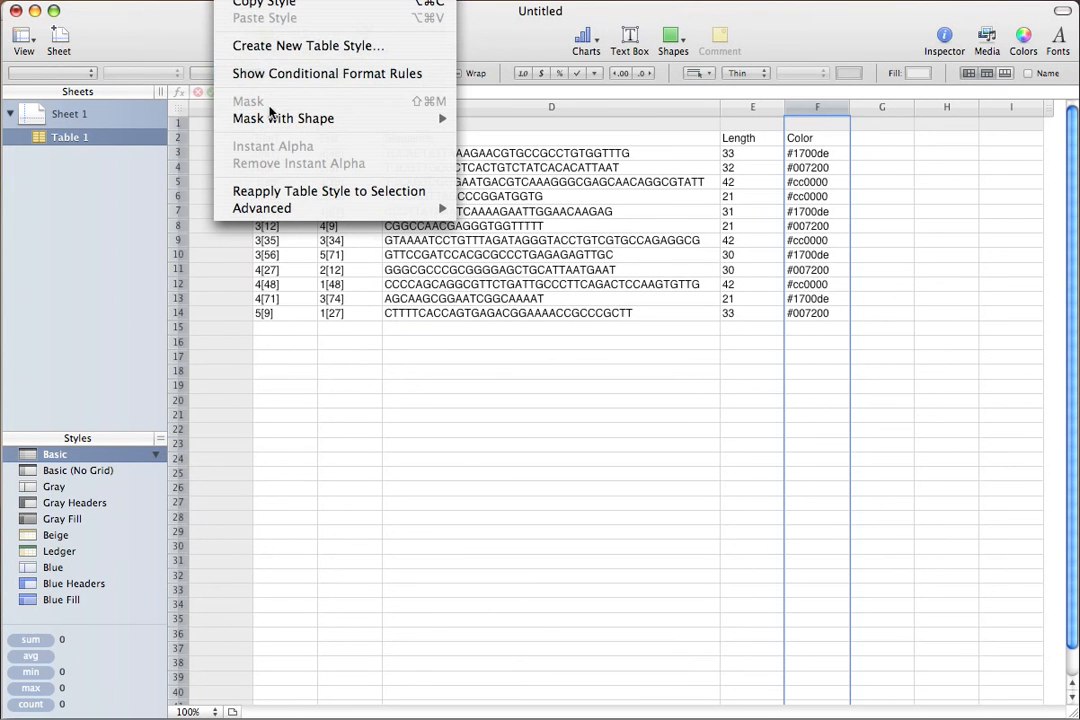
pyautogui.moveTo(276, 122)
pyautogui.click(270, 74)
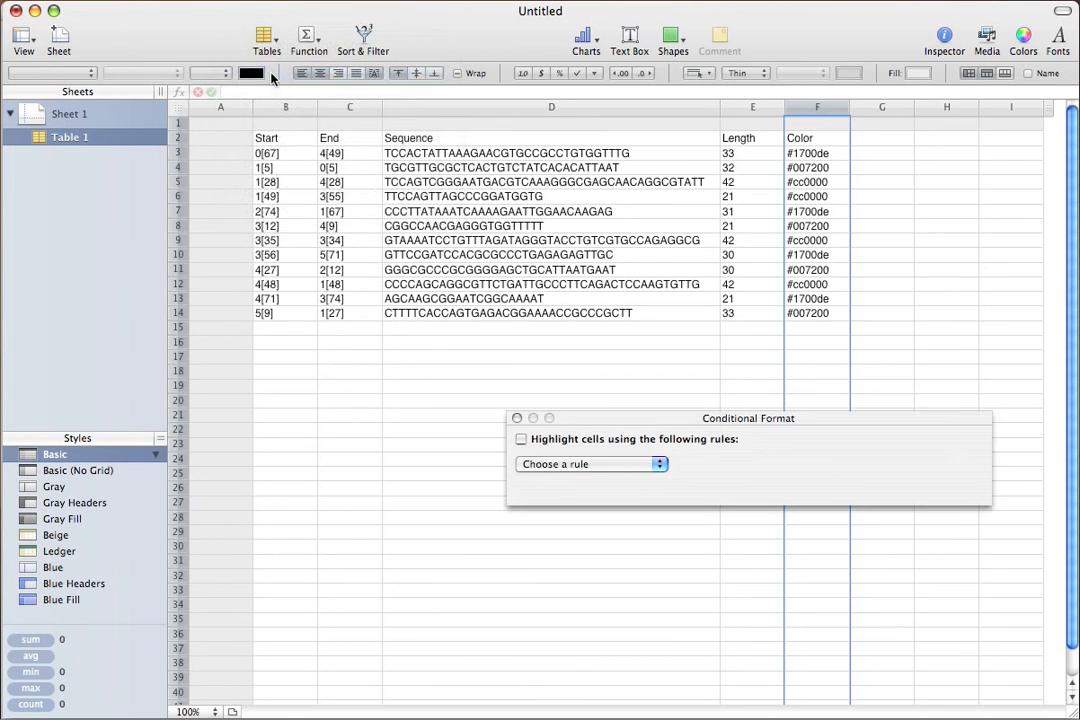
pyautogui.click(521, 439)
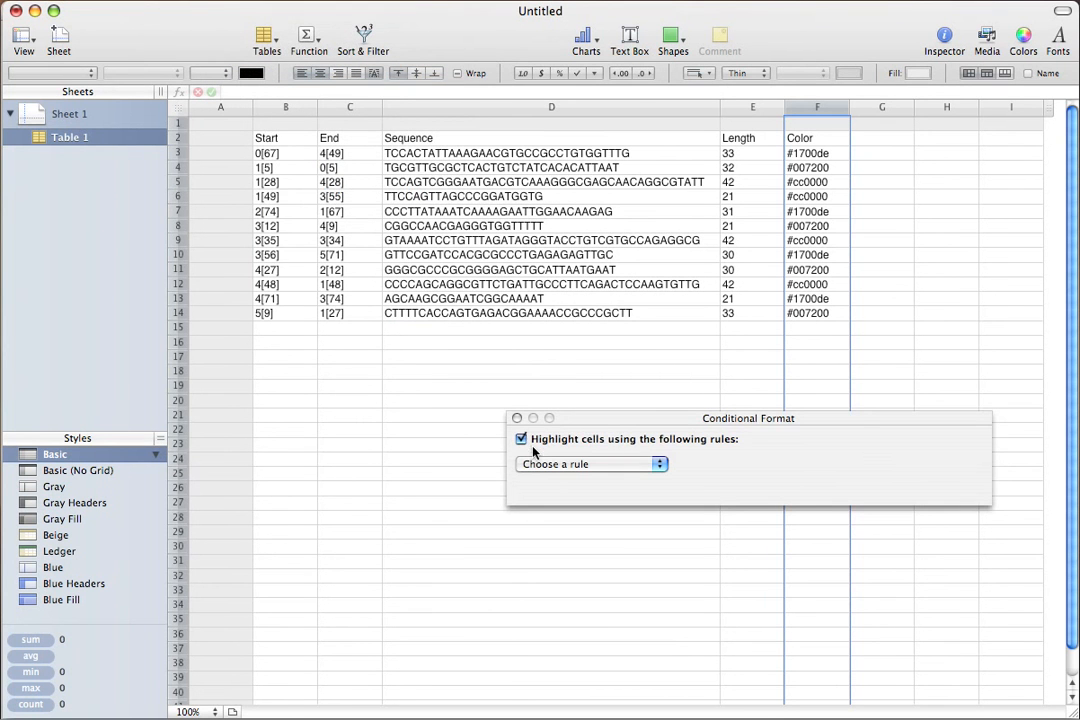
pyautogui.click(594, 464)
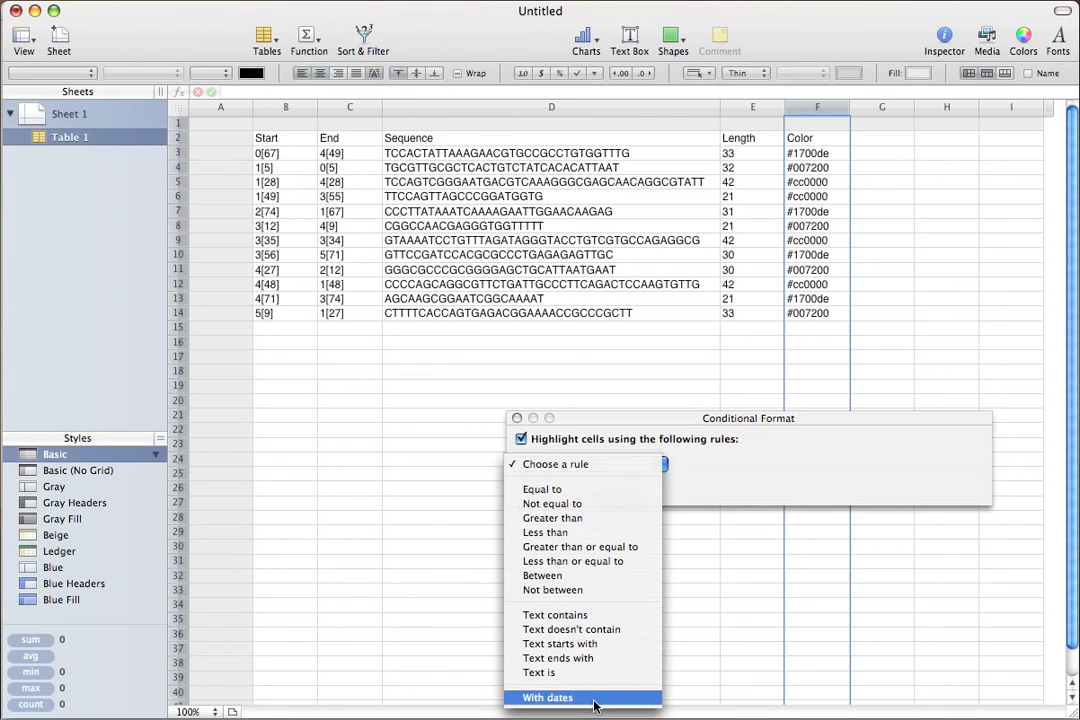
pyautogui.click(586, 670)
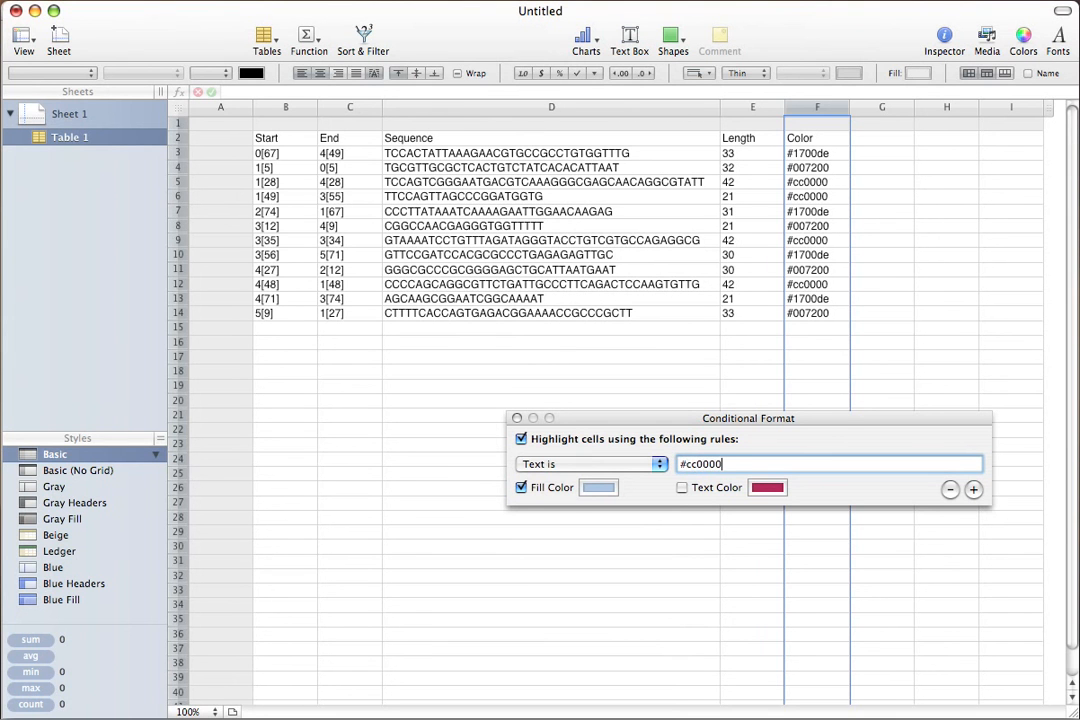
# Set the fill colour of the #cc0000 highlighting rule to Salmon and dismiss the colour picker.
pyautogui.click(594, 487)
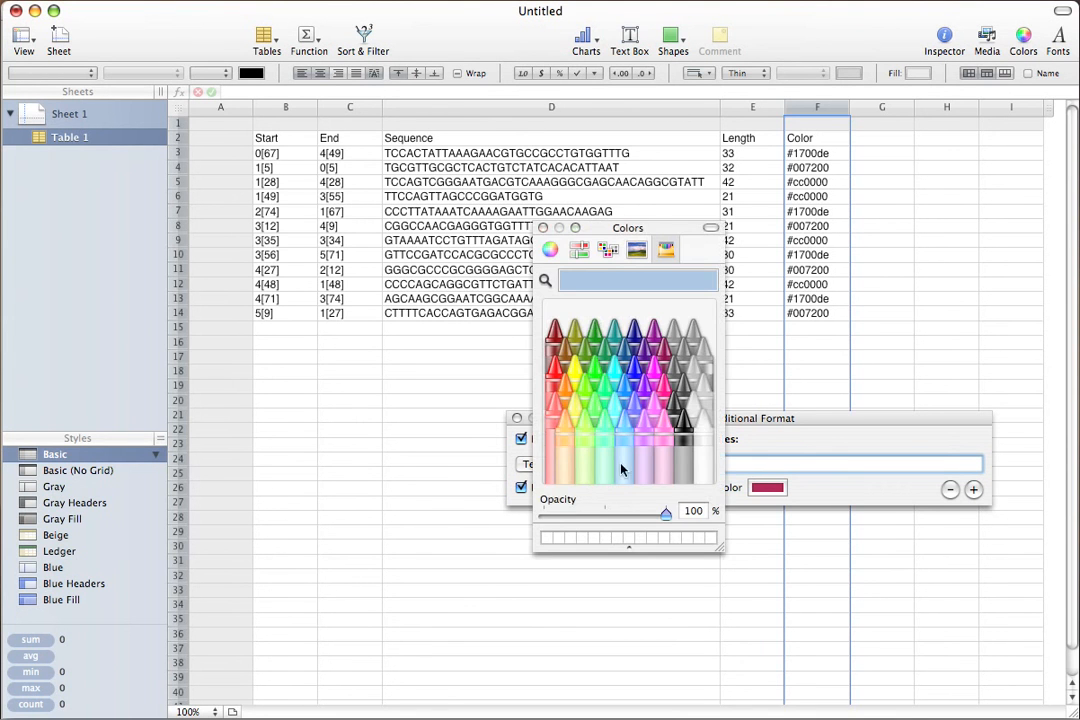
pyautogui.click(556, 409)
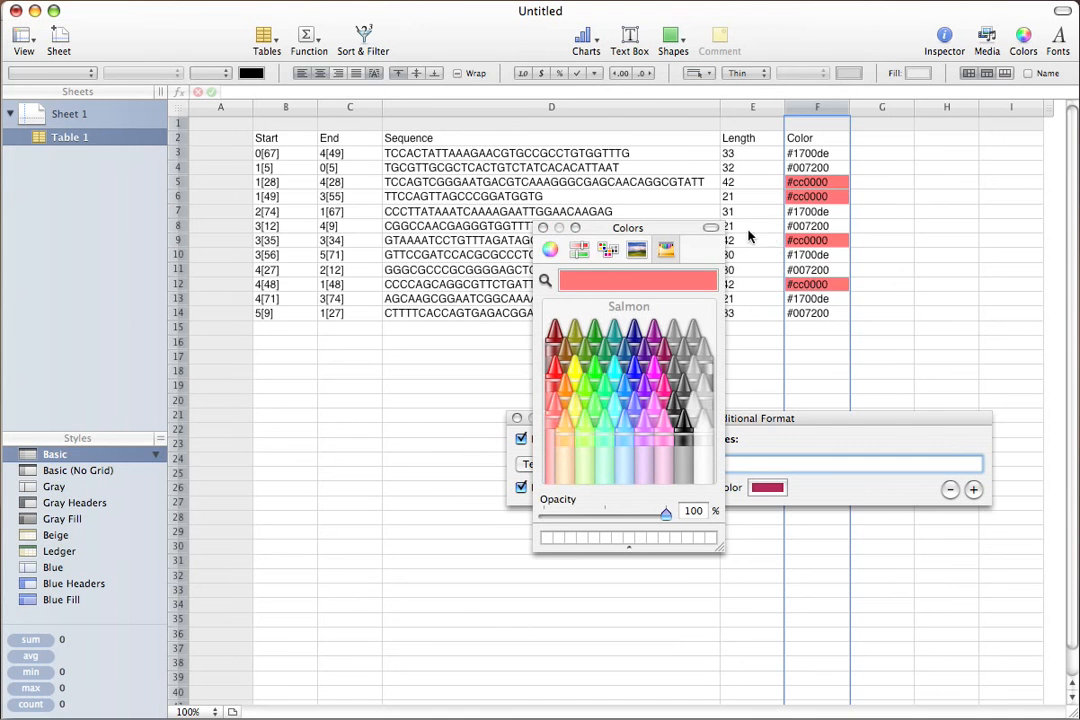
pyautogui.click(543, 228)
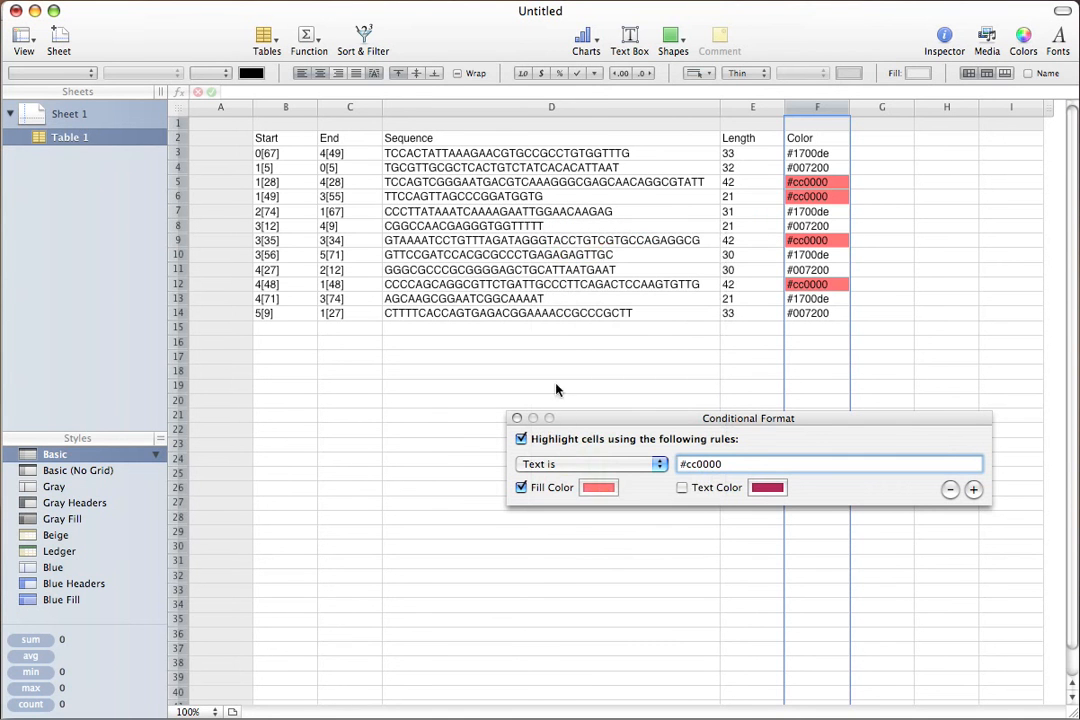
# Add a second highlighting rule, "Text is" #1700de, with a Sky fill colour, and close the conditional format rules.
pyautogui.click(972, 490)
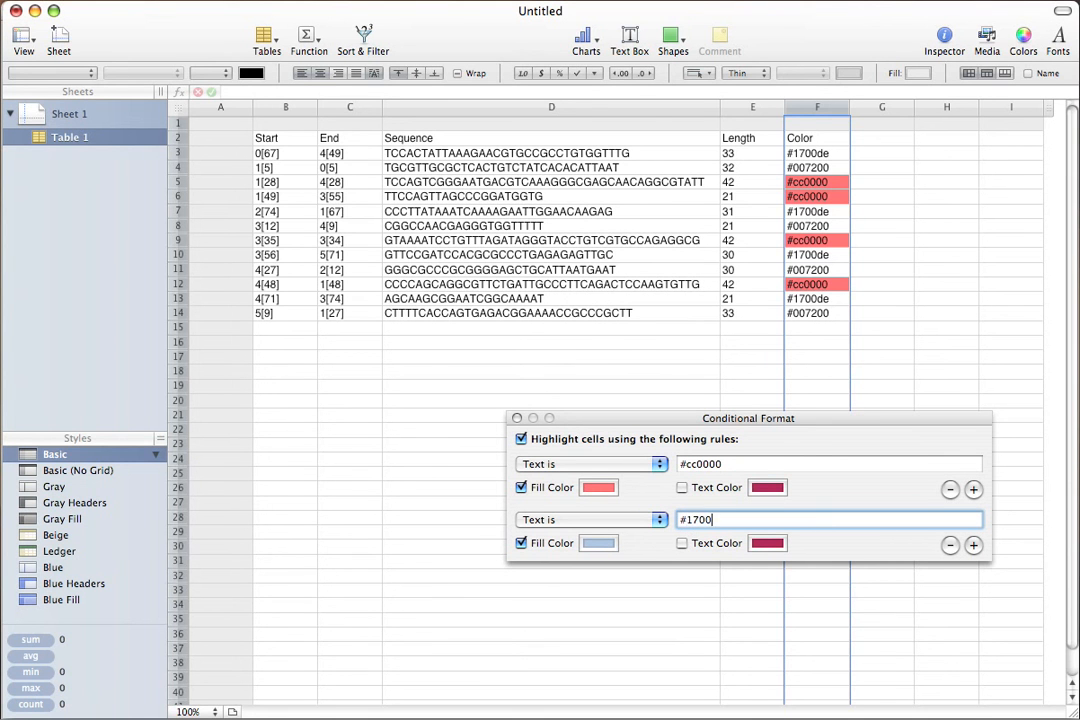
pyautogui.click(597, 543)
pyautogui.click(624, 424)
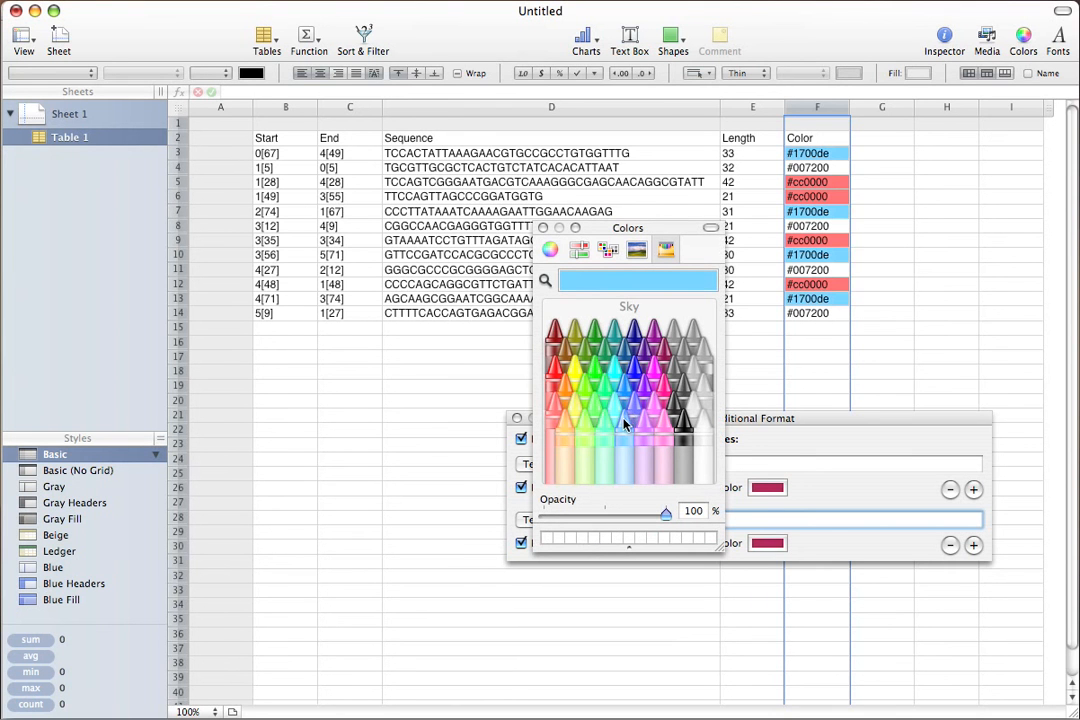
pyautogui.press('super+w')
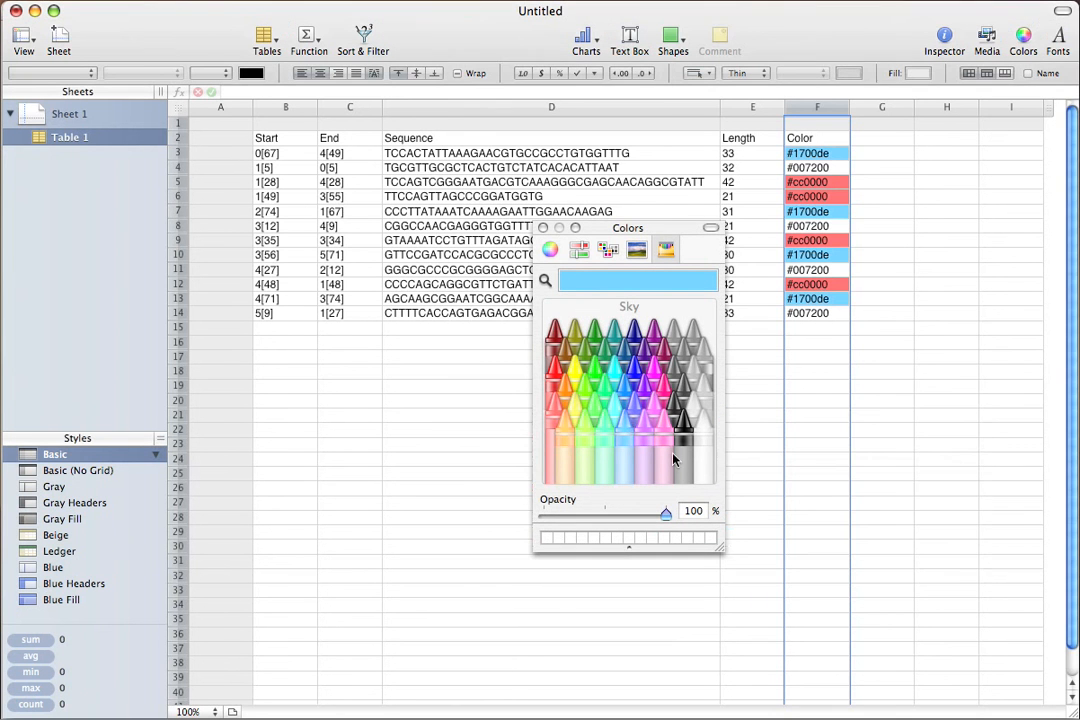
# Dismiss the colour picker and add a third highlighting rule to the Color column, "Text is" #007200.
pyautogui.click(542, 228)
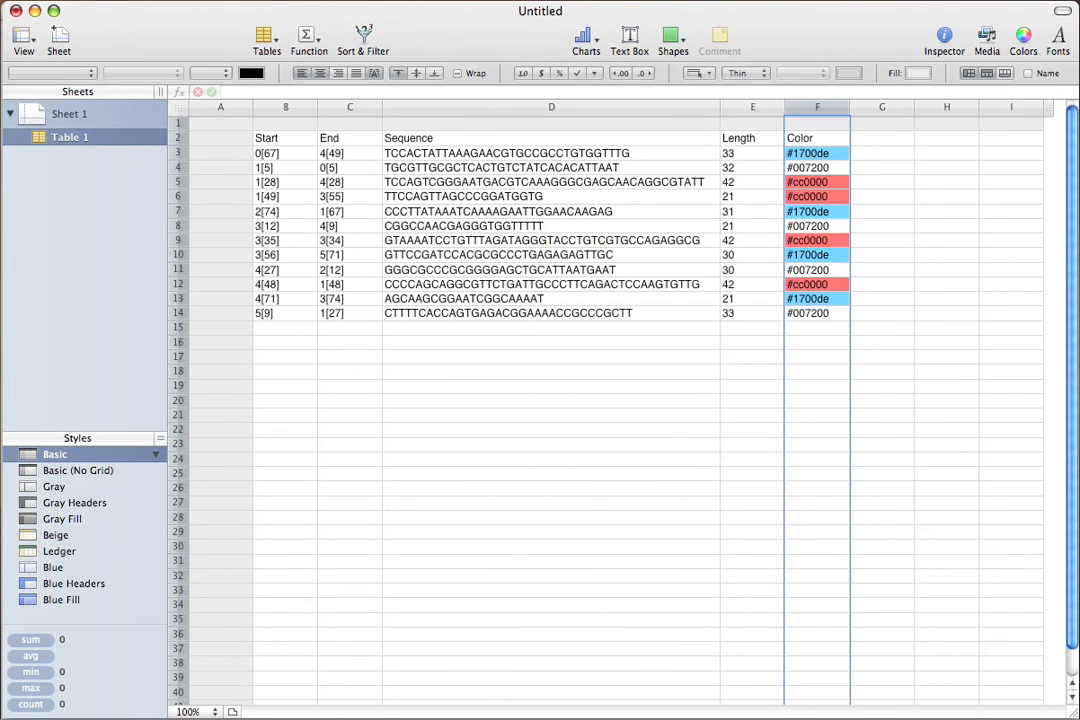
pyautogui.click(240, 0)
pyautogui.click(300, 73)
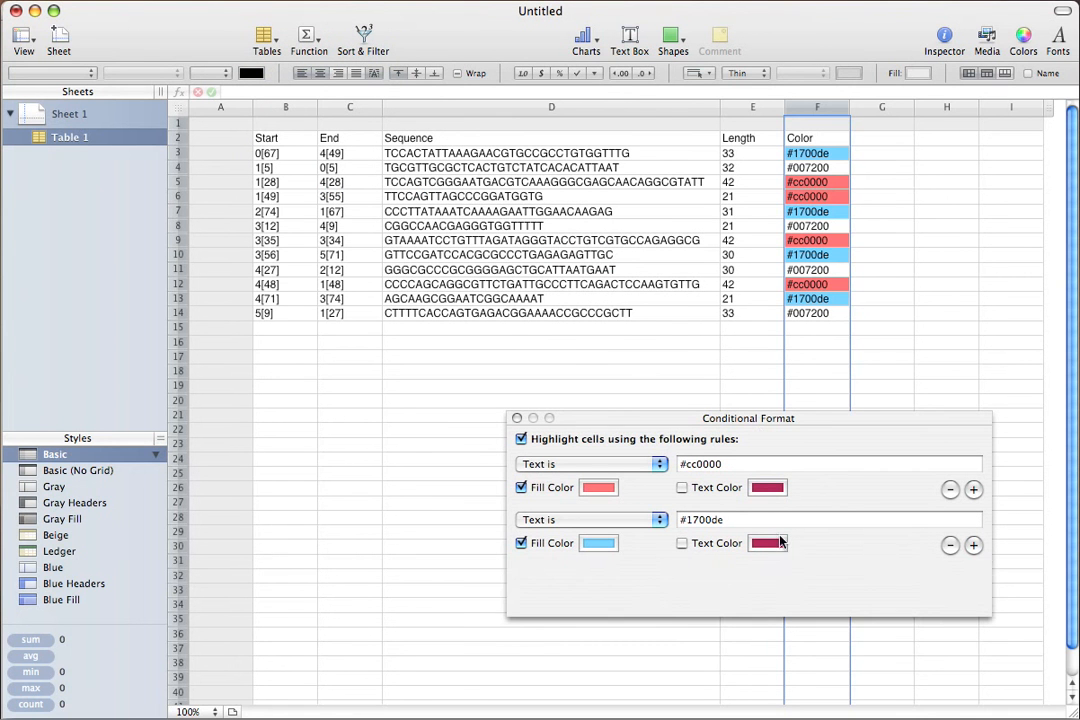
pyautogui.click(973, 544)
pyautogui.click(566, 578)
pyautogui.click(566, 580)
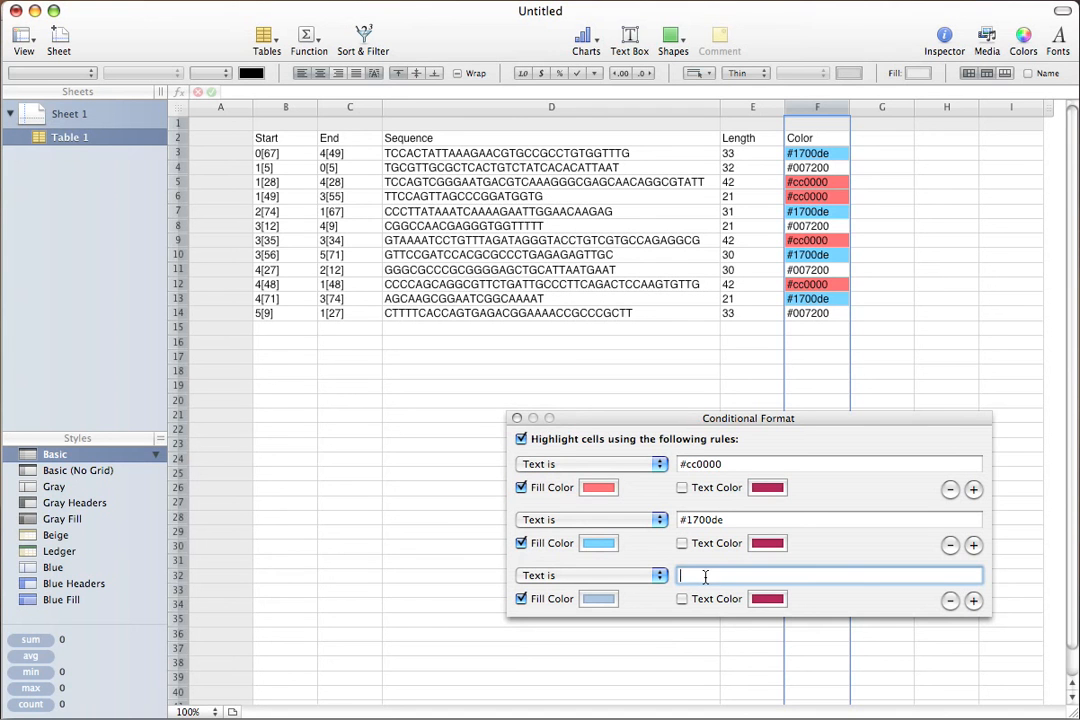
pyautogui.write('#007200')
# Set the fill colour of the #007200 highlighting rule to Lime and close the conditional format rules.
pyautogui.click(597, 600)
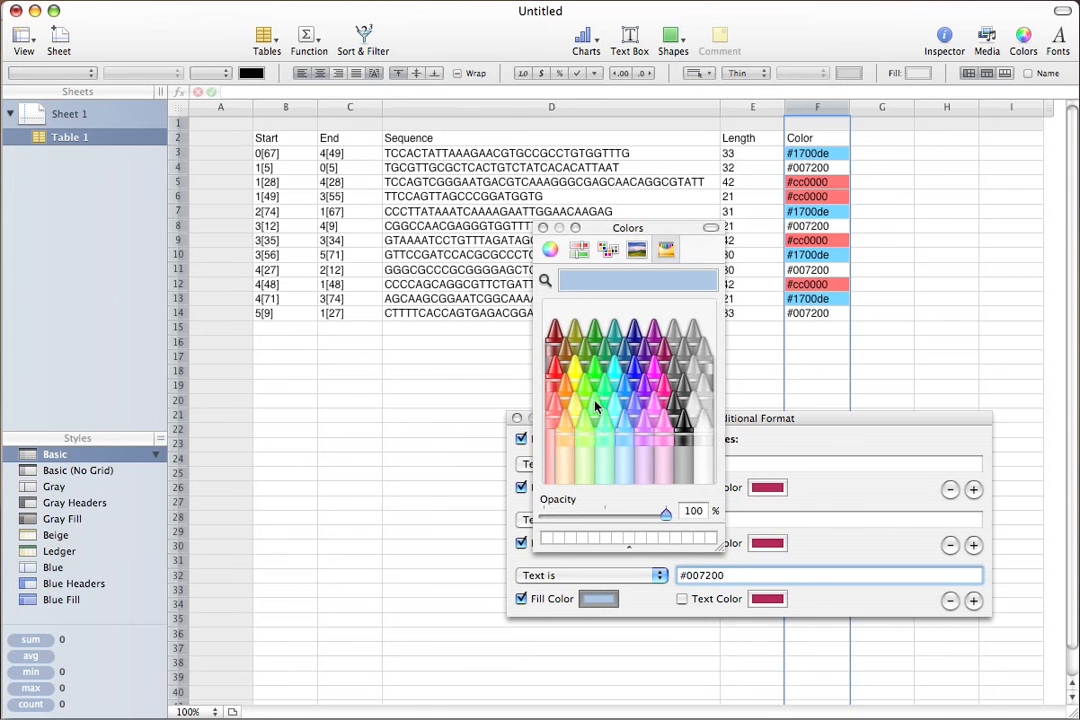
pyautogui.click(585, 397)
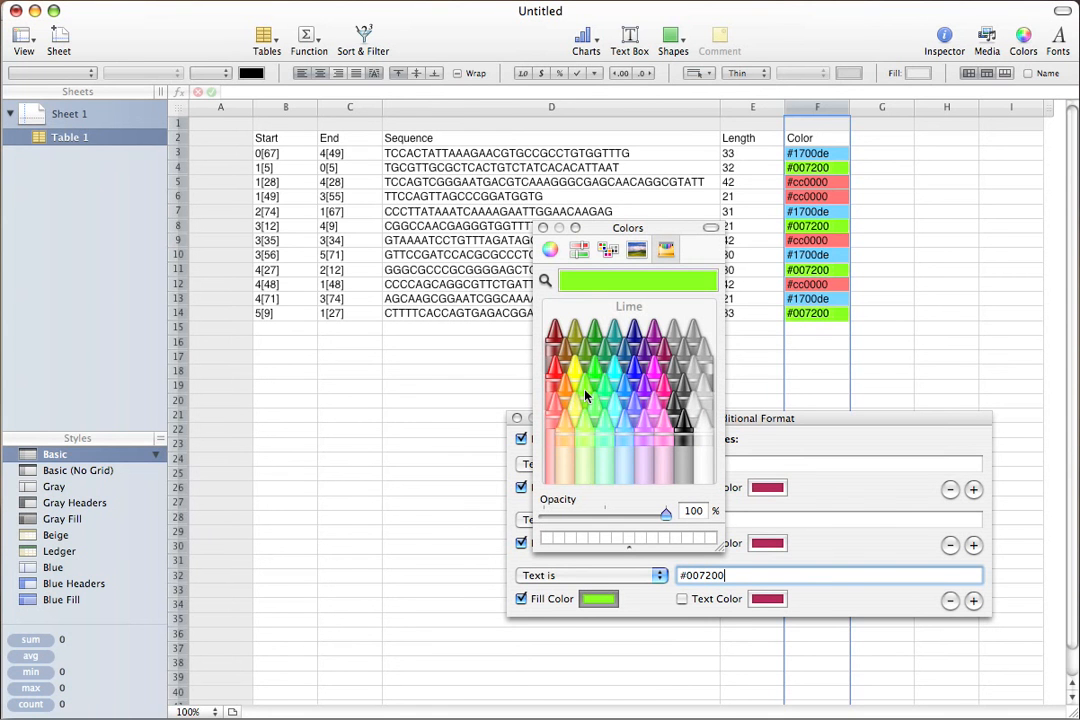
pyautogui.click(541, 229)
pyautogui.click(516, 418)
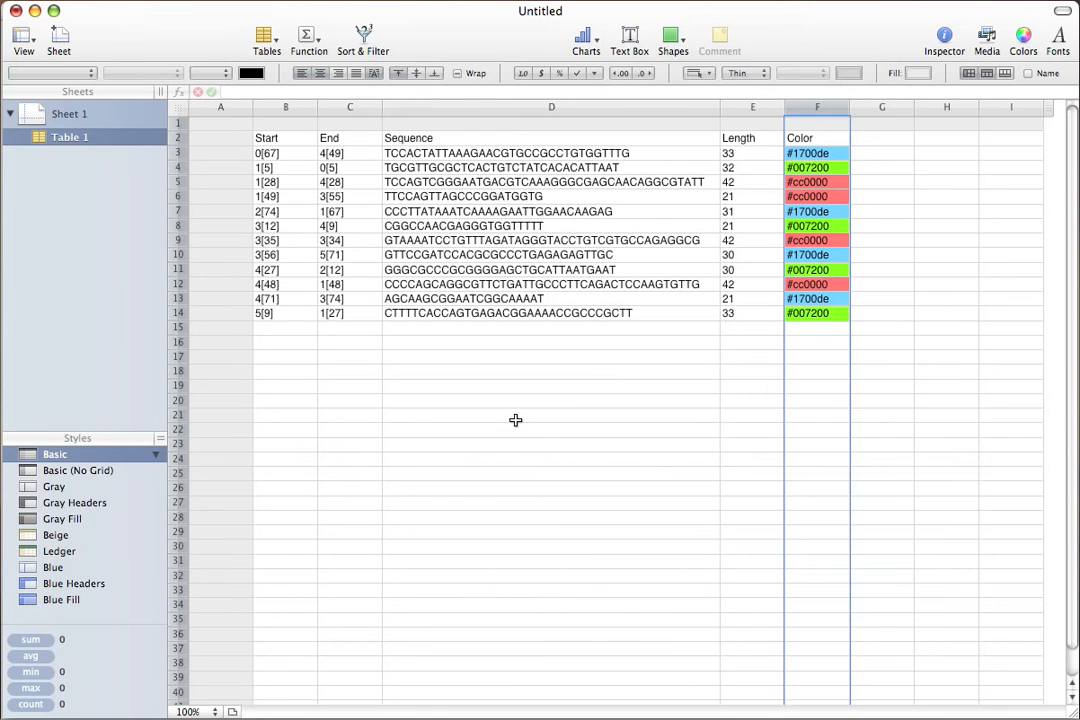
# Sort the table rows in ascending order by the Color column (F).
pyautogui.click(843, 107)
pyautogui.click(850, 128)
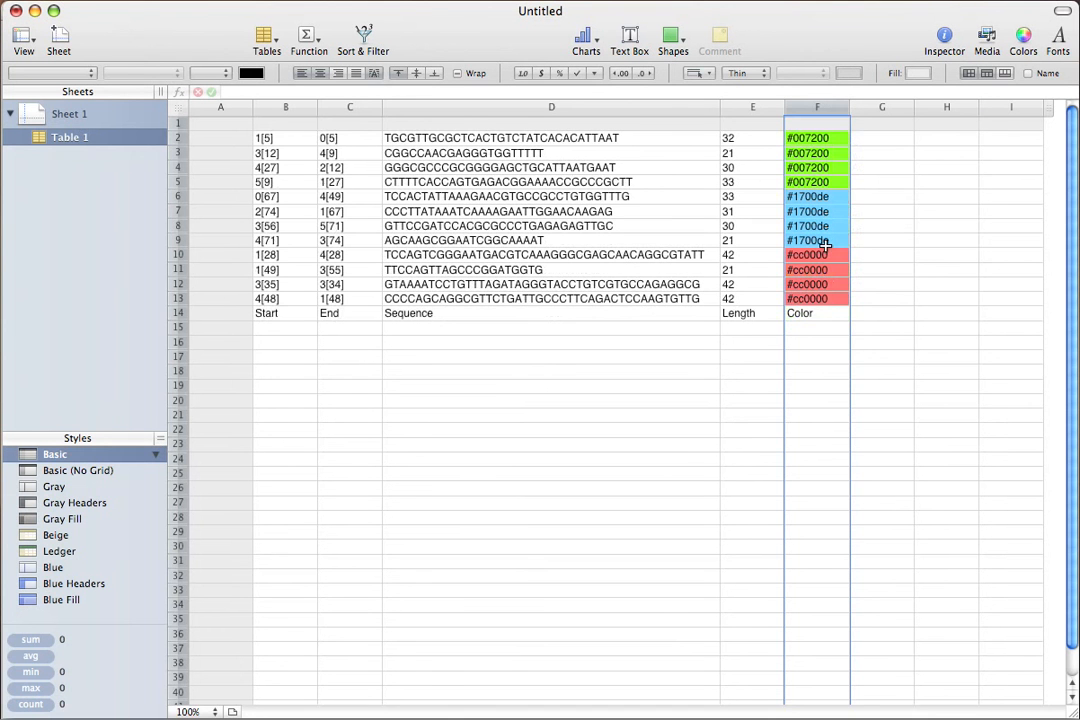
pyautogui.moveTo(832, 292); pyautogui.dragTo(267, 128)
pyautogui.click(716, 211)
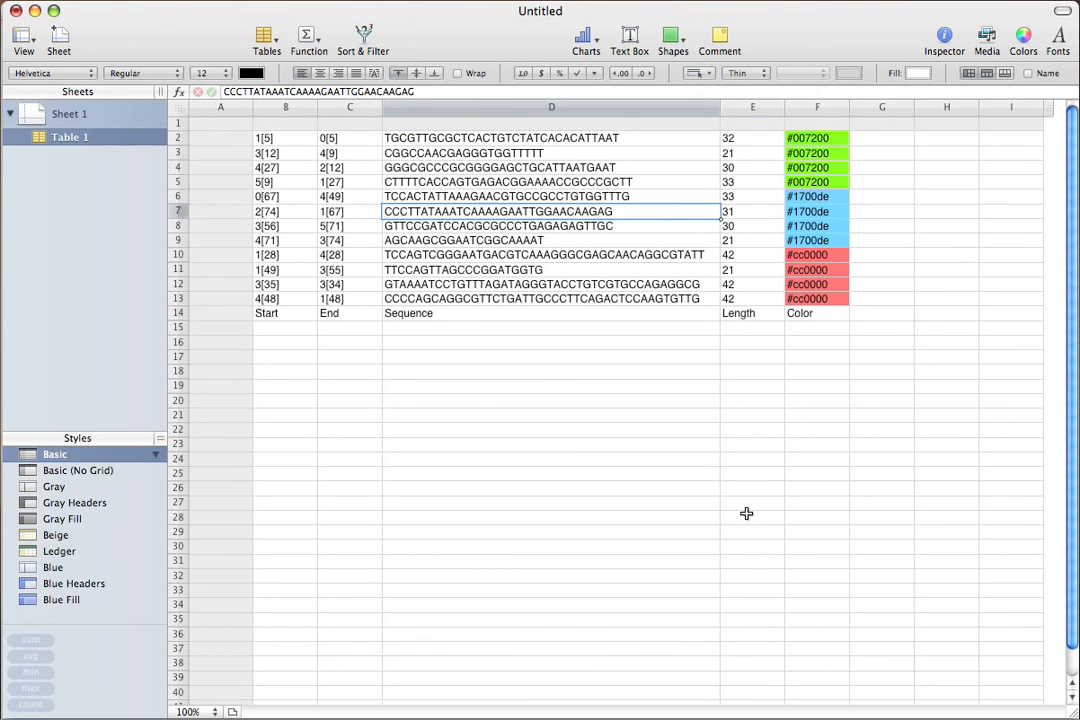
# Switch to caDNAno and repaint the red staple that starts on helix 1 beside the blue region in the same blue.
pyautogui.press('super+Tab')
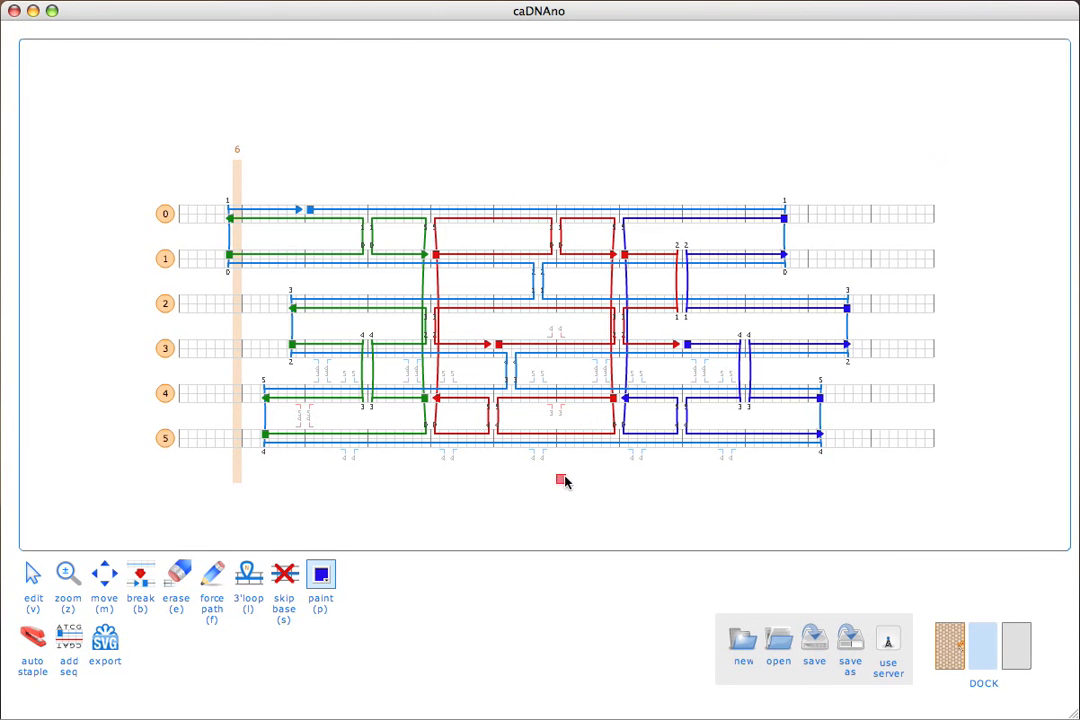
pyautogui.click(650, 310)
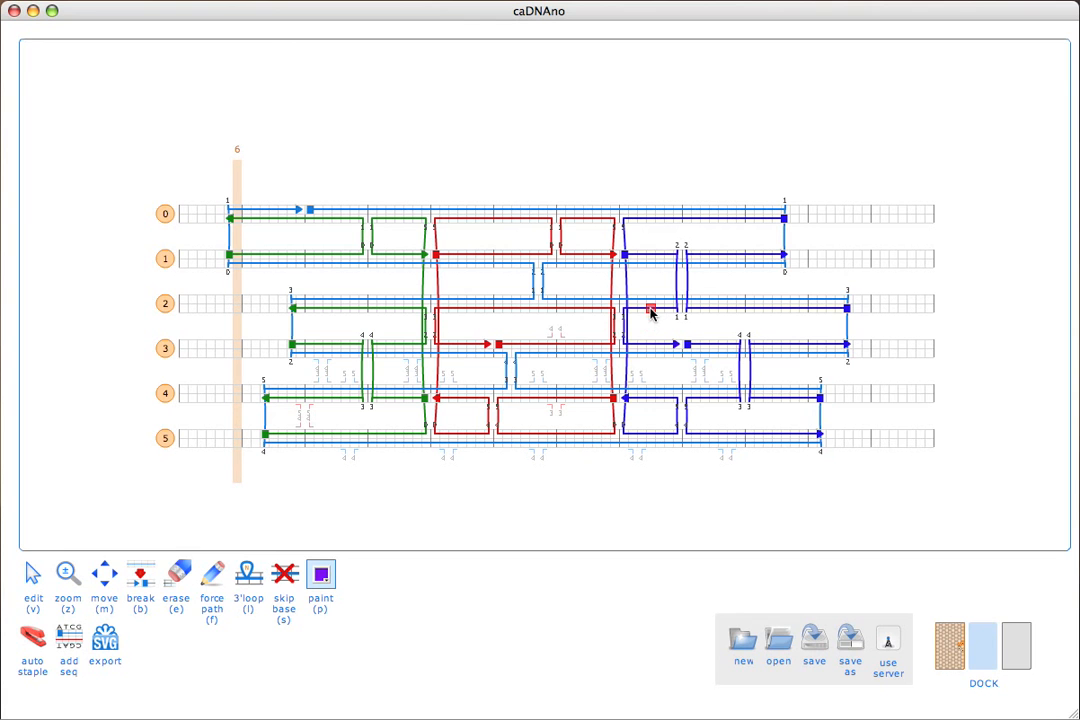
pyautogui.click(650, 310)
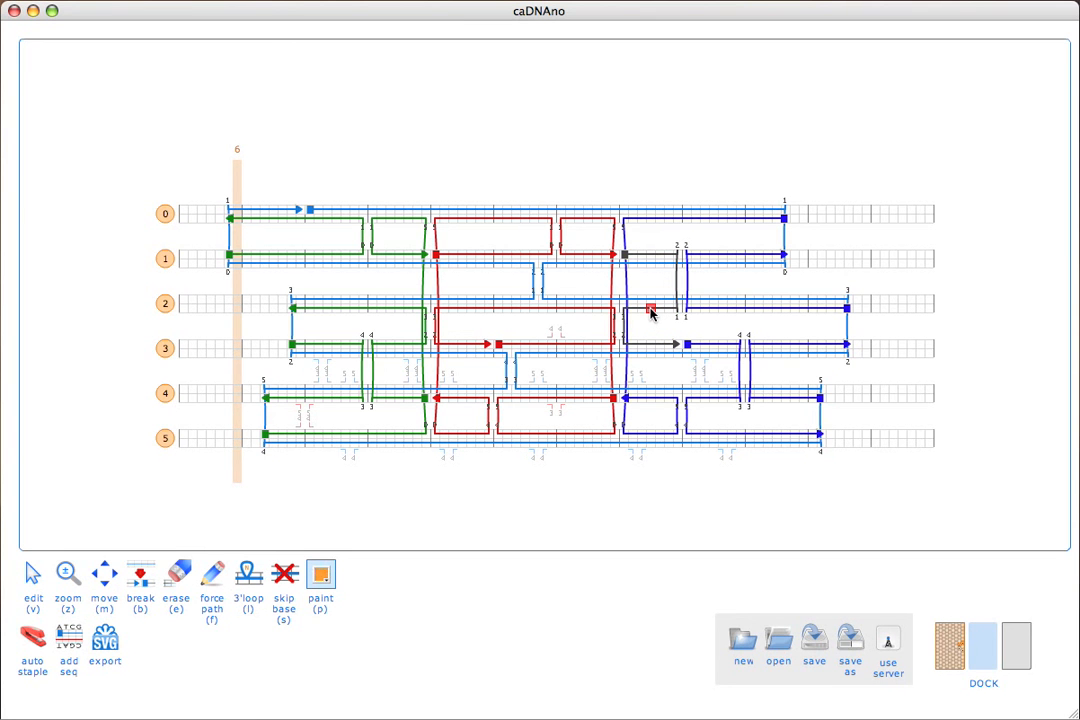
pyautogui.click(321, 576)
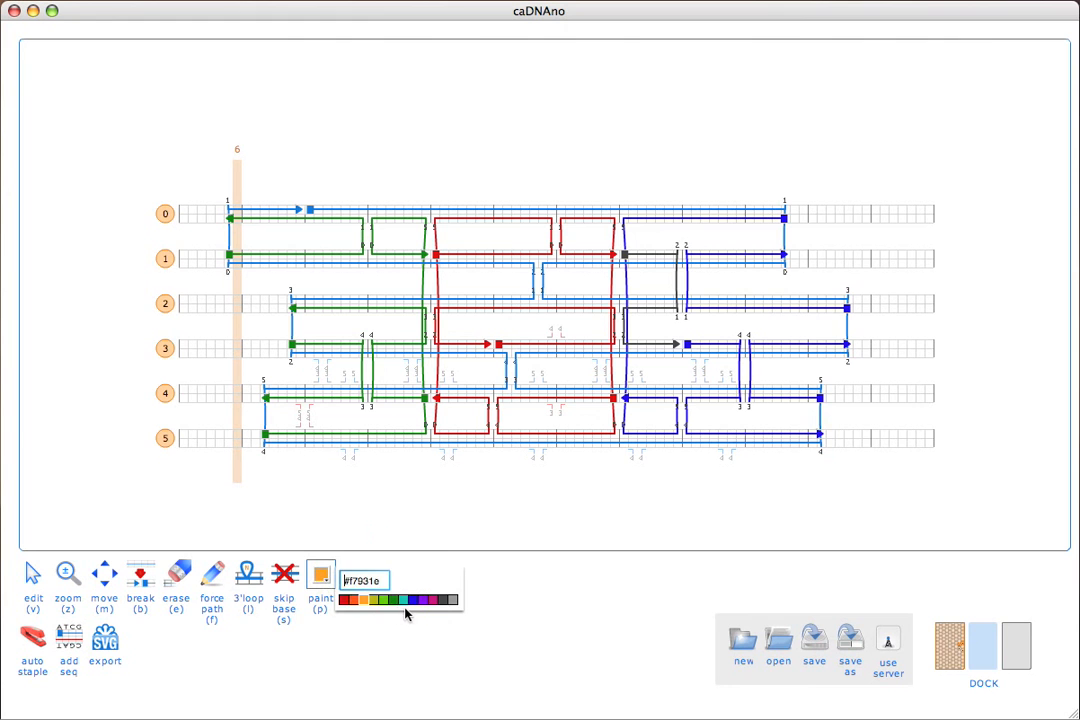
pyautogui.click(410, 604)
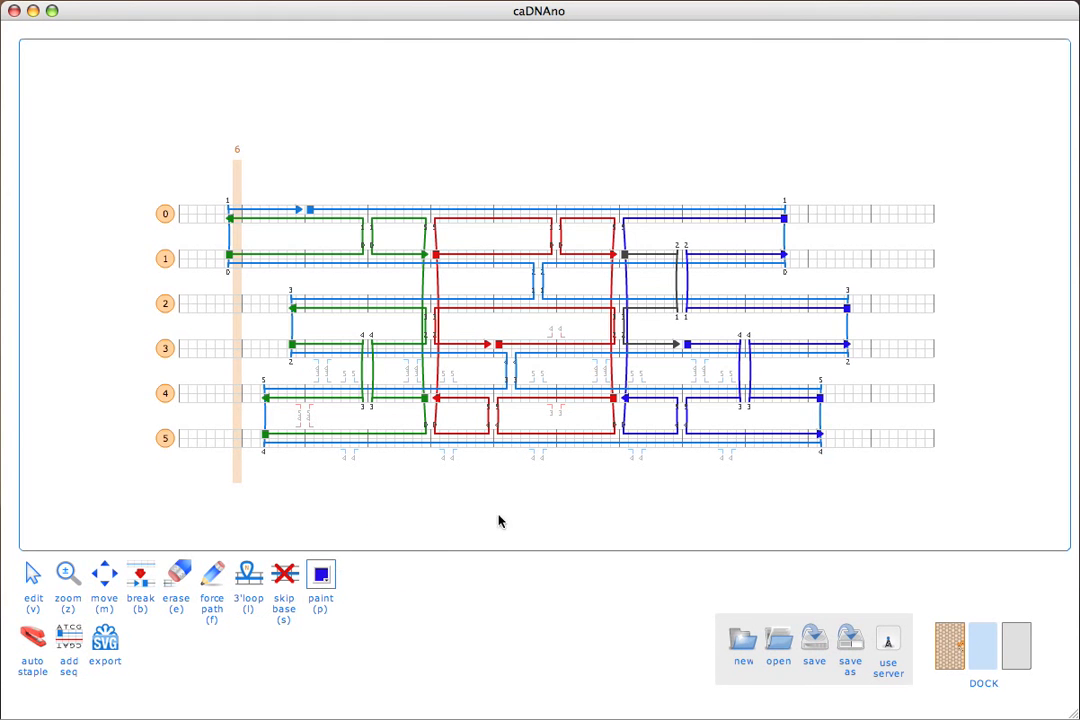
pyautogui.click(653, 254)
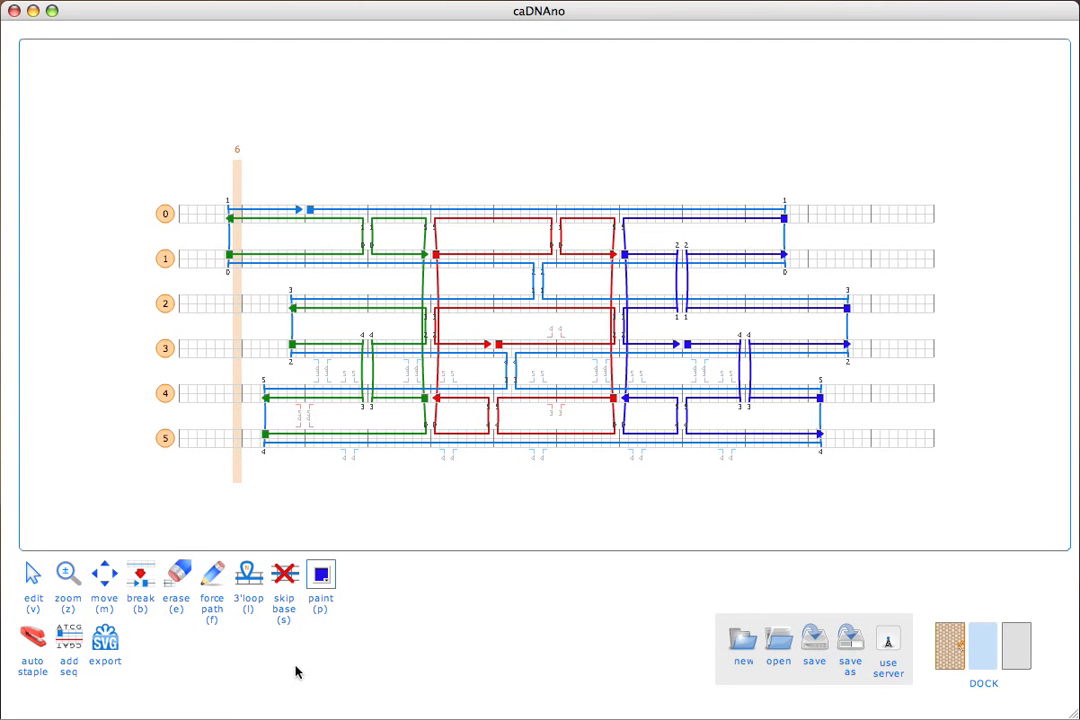
# Export the design to the Desktop as a.svg and open the exported file in Illustrator.
pyautogui.press('v')
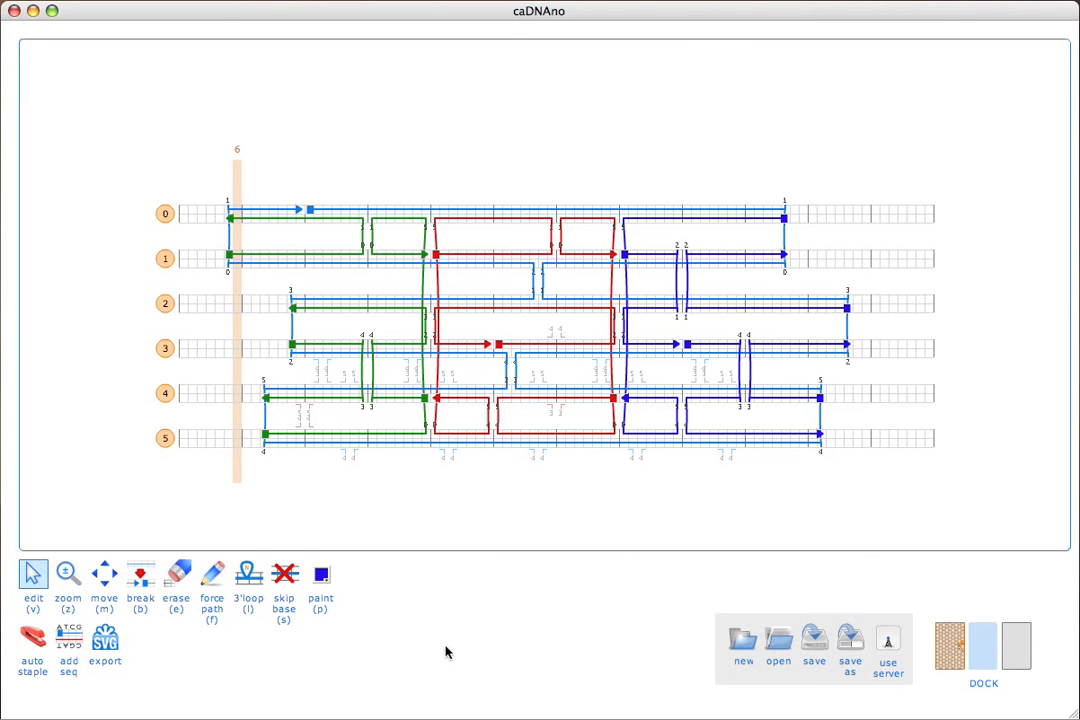
pyautogui.click(104, 638)
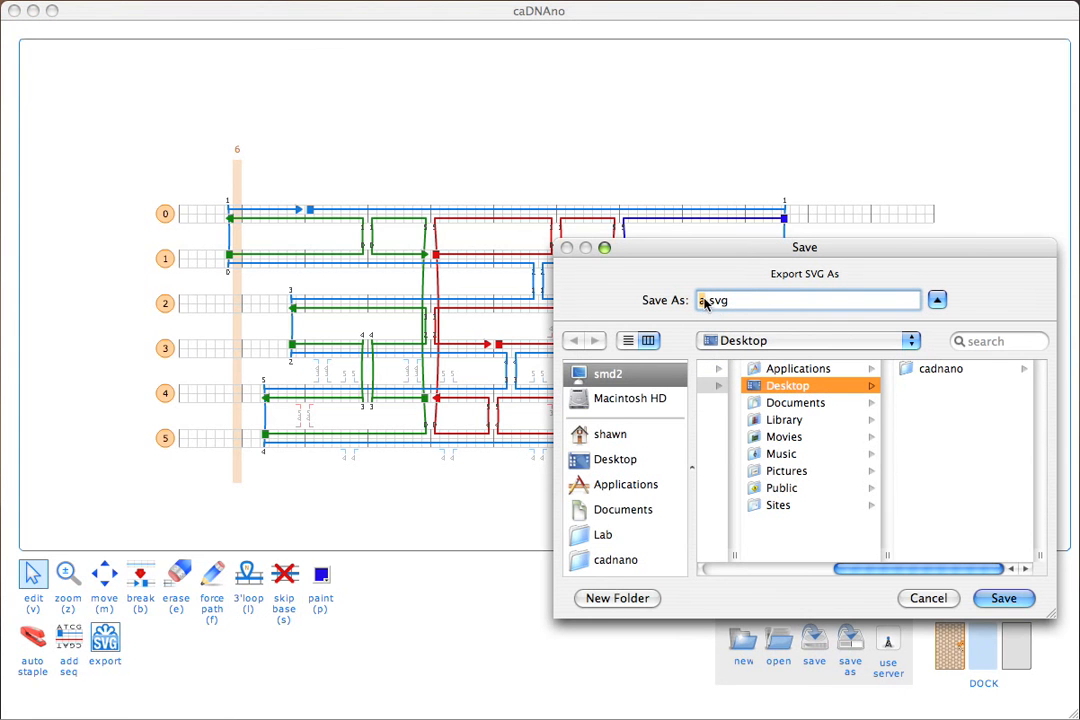
pyautogui.click(1002, 600)
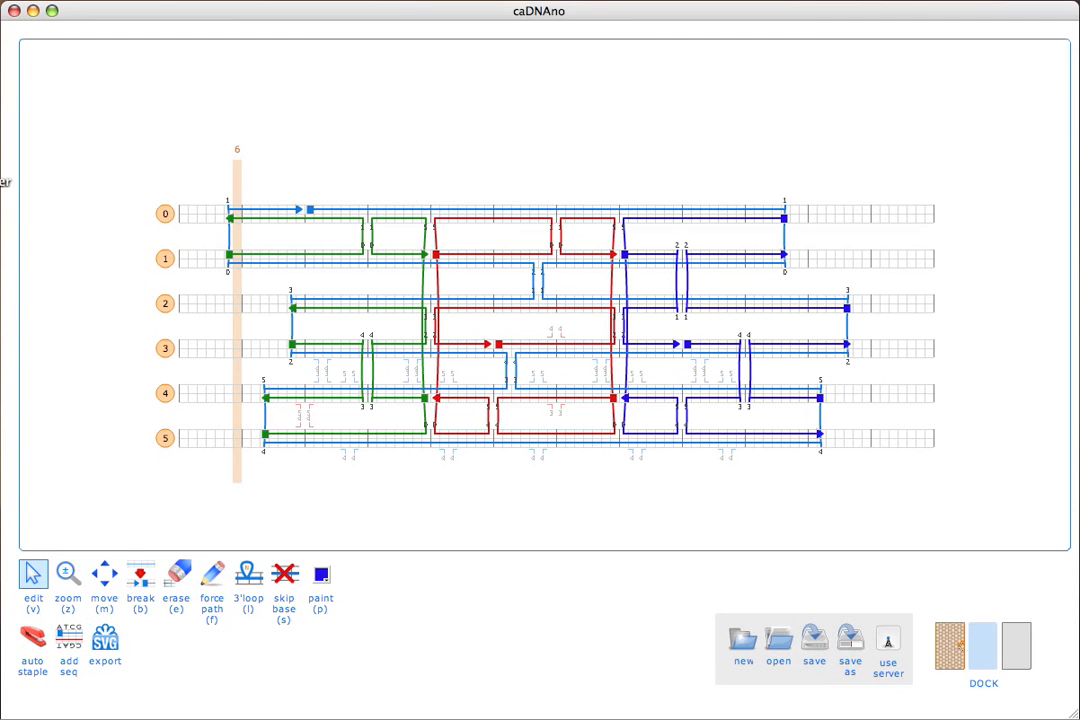
pyautogui.click(0, 182)
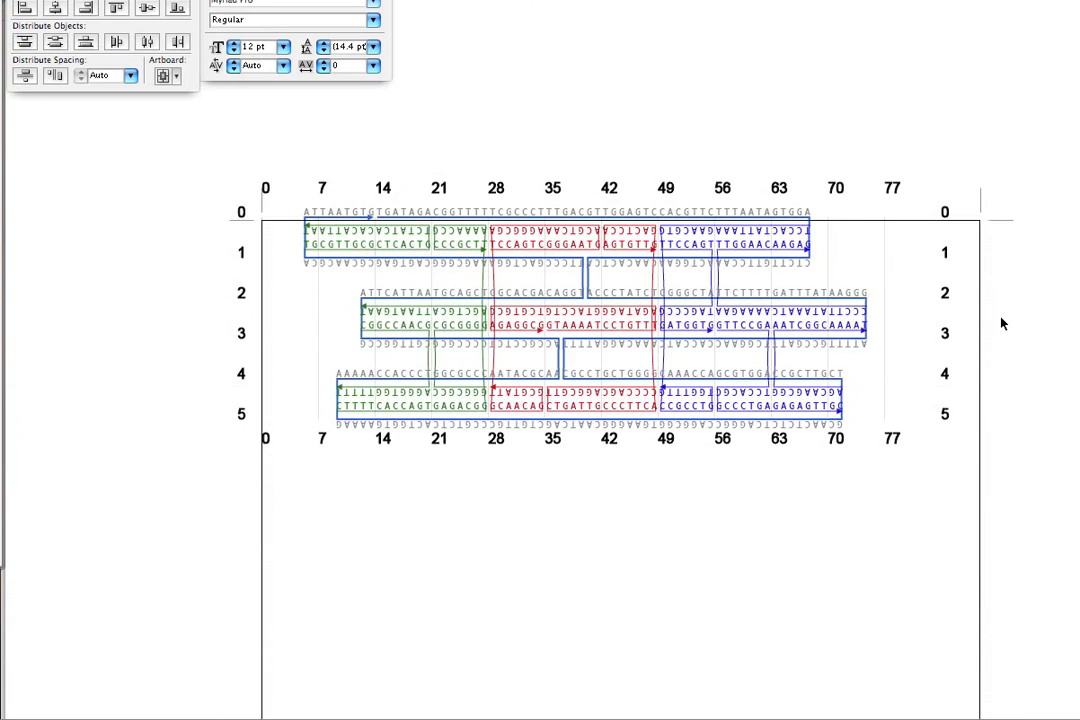
# Show the grid behind the exported diagram and hide the artboard.
pyautogui.scroll(3, 1003, 323)
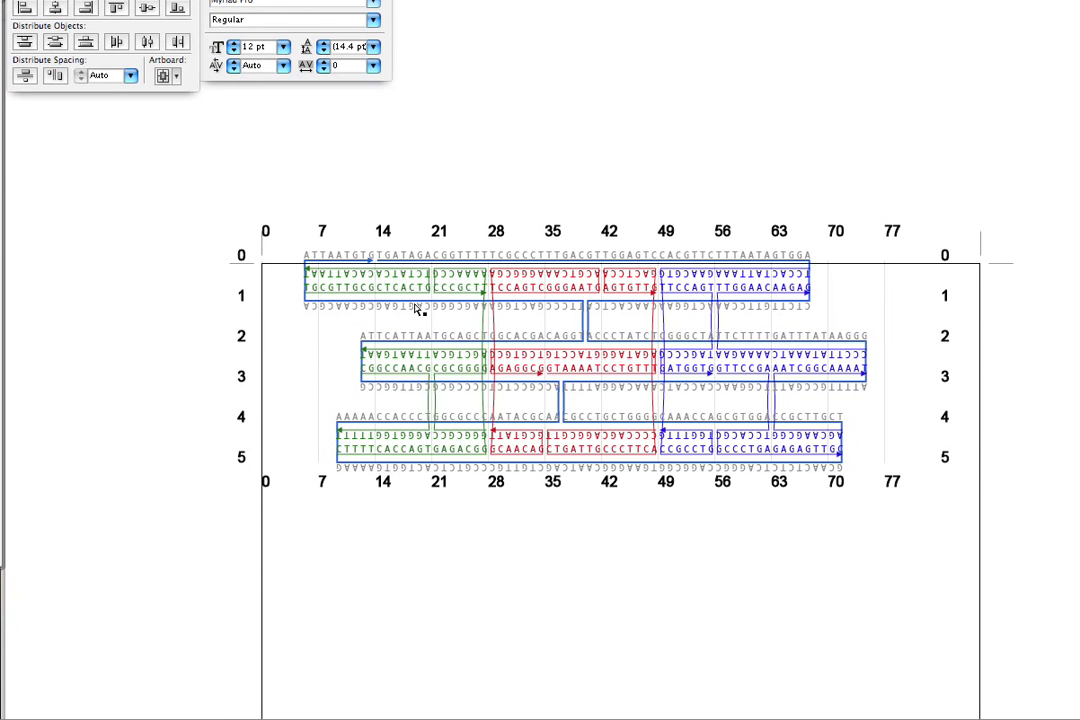
pyautogui.press('super+apostrophe')
pyautogui.press('super+equal')
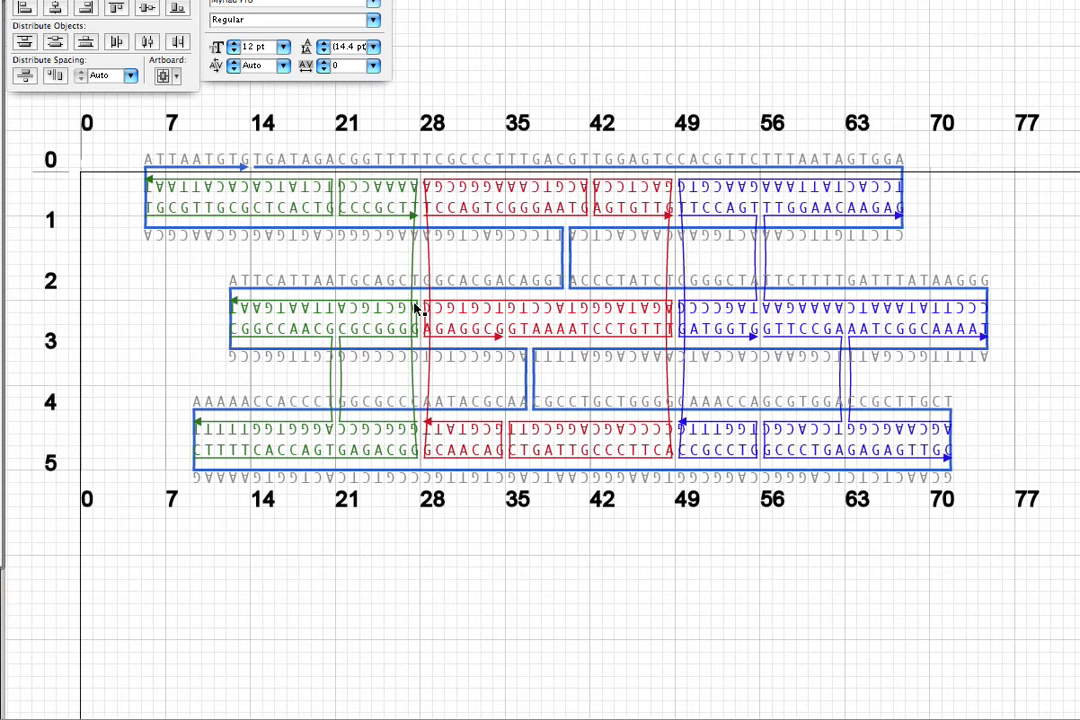
pyautogui.click(392, 0)
pyautogui.moveTo(446, 0)
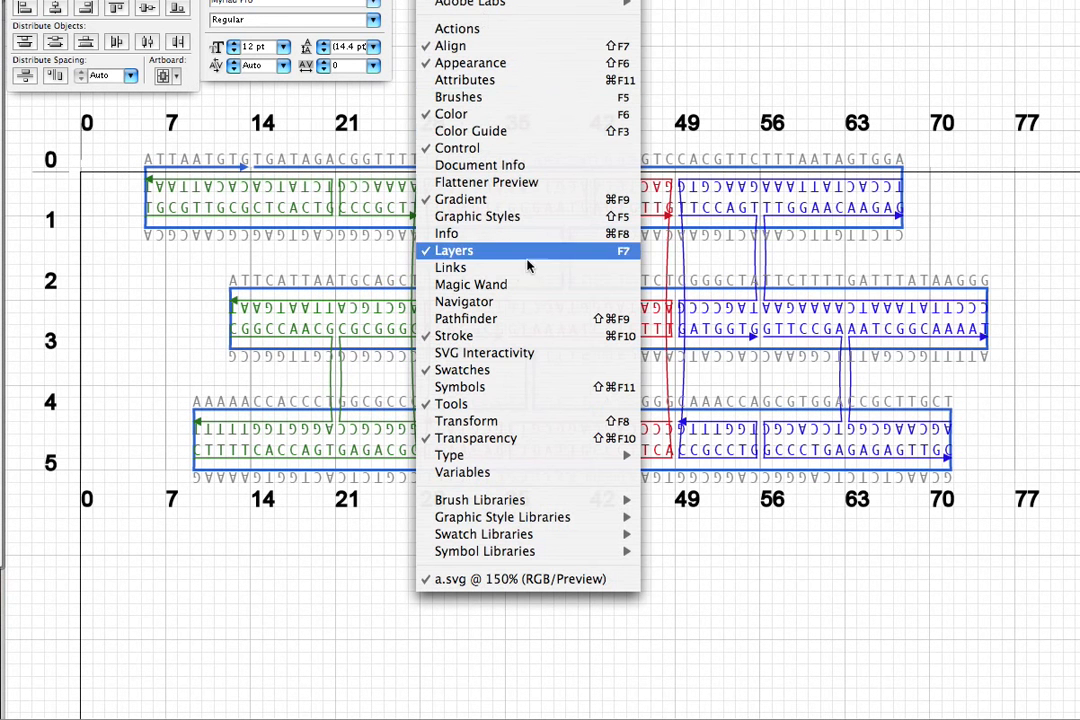
pyautogui.moveTo(392, 0)
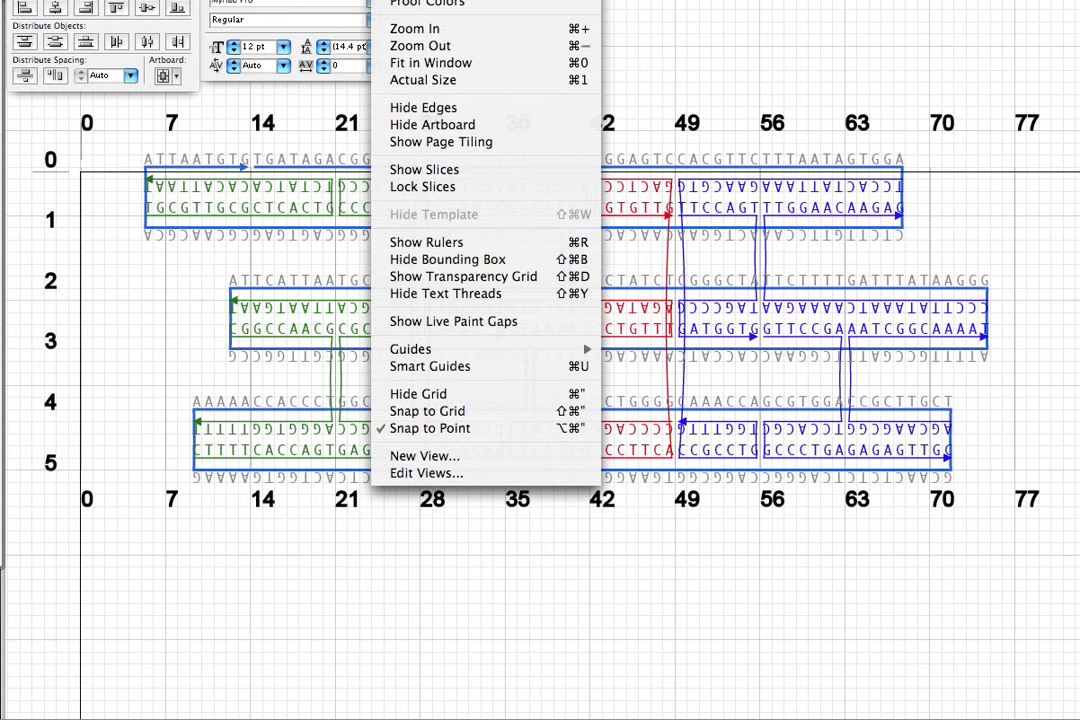
pyautogui.click(463, 125)
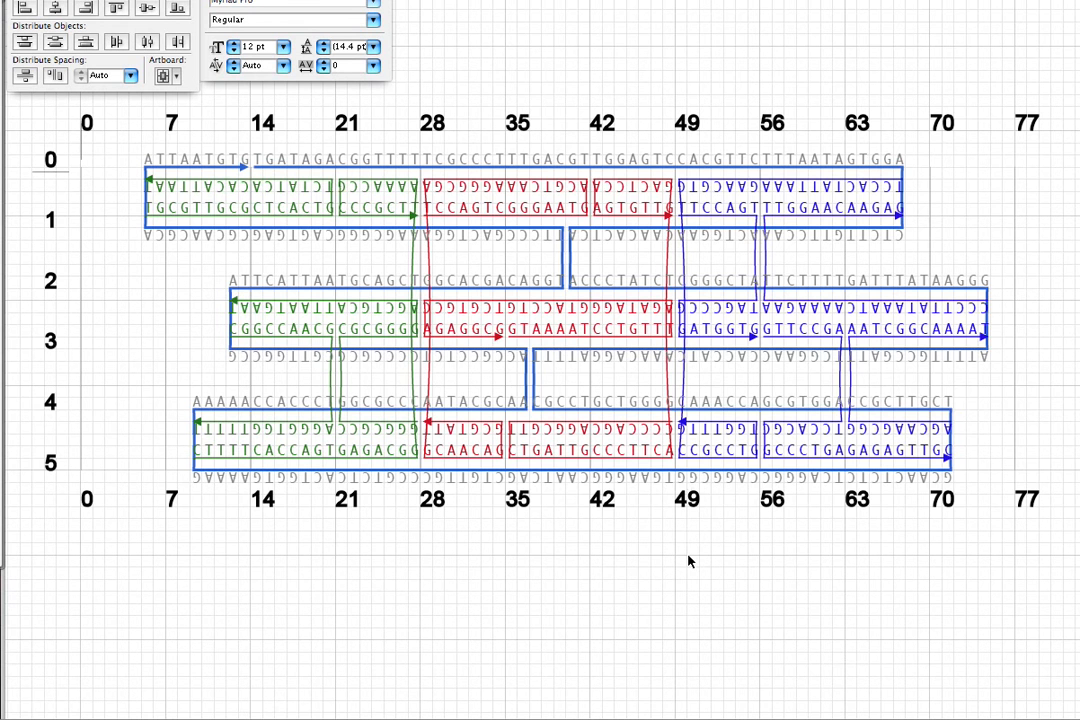
# Examine the exported diagram's scaffold and staple sequences, the base-position labels and the slice drawings below it.
pyautogui.press('super+minus')
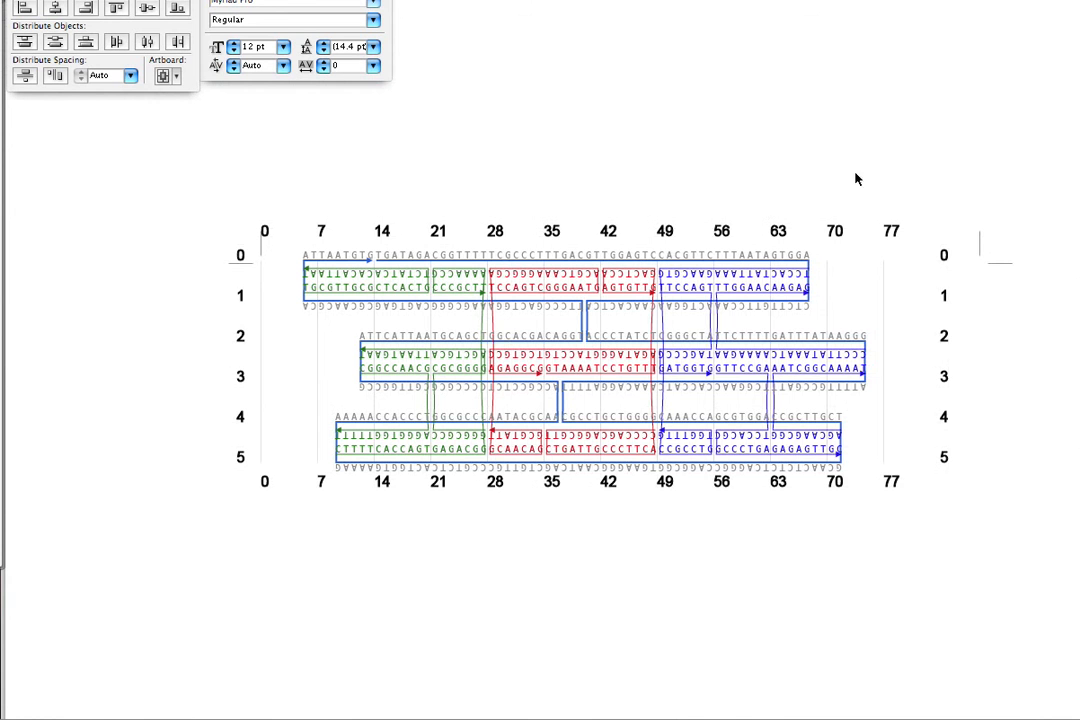
pyautogui.scroll(-8, 957, 451)
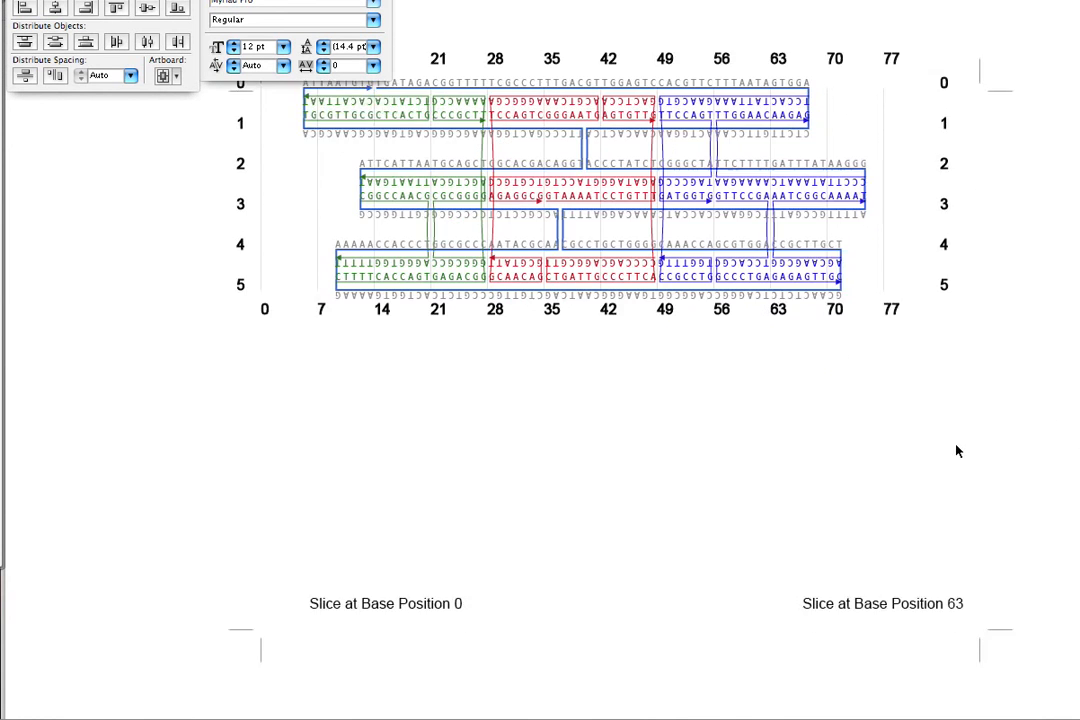
pyautogui.scroll(-3, 957, 451)
pyautogui.scroll(6, 706, 465)
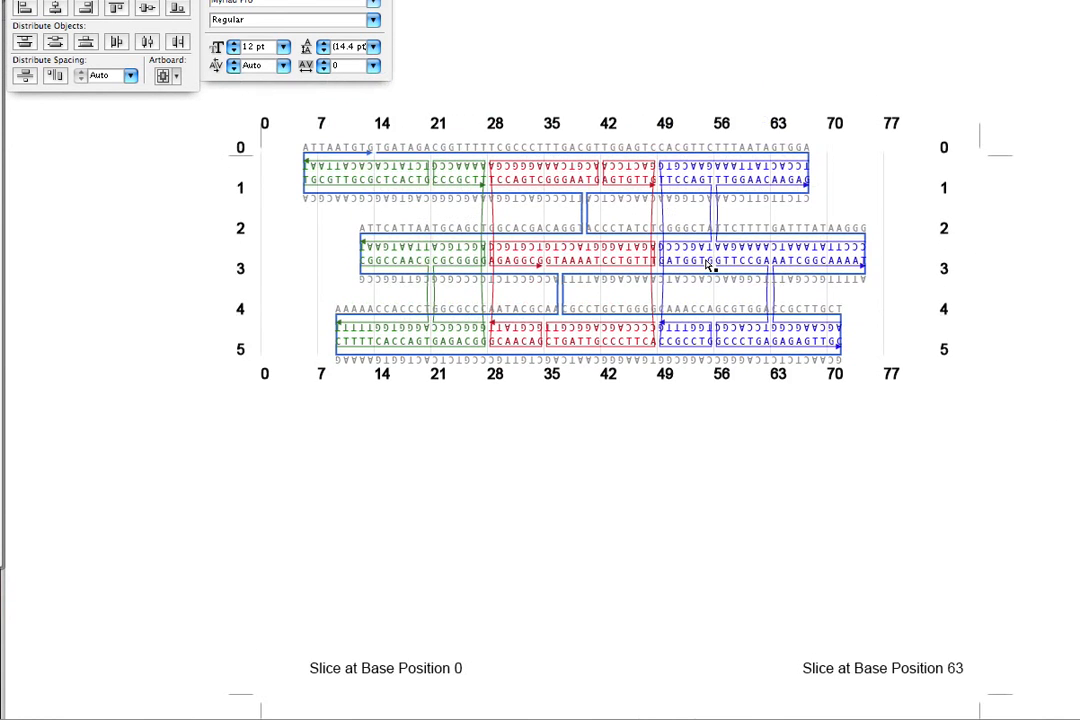
pyautogui.keyDown('alt'); pyautogui.scroll(4, 708, 265); pyautogui.keyUp('alt')
pyautogui.scroll(15, 716, 258)
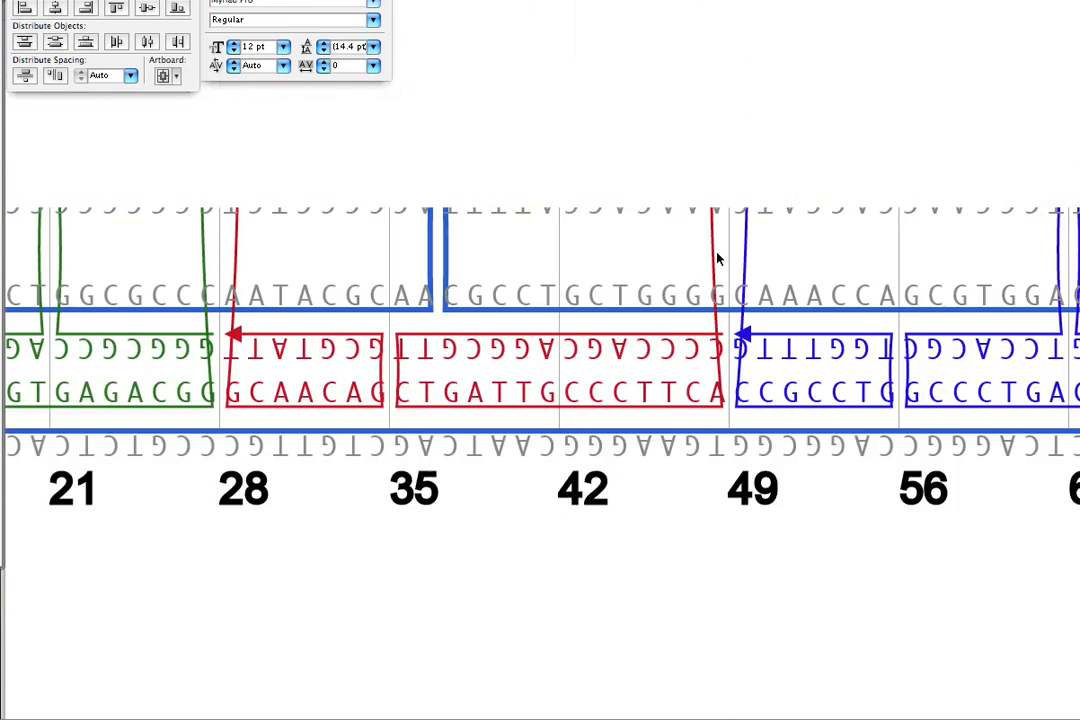
pyautogui.scroll(3, 716, 258)
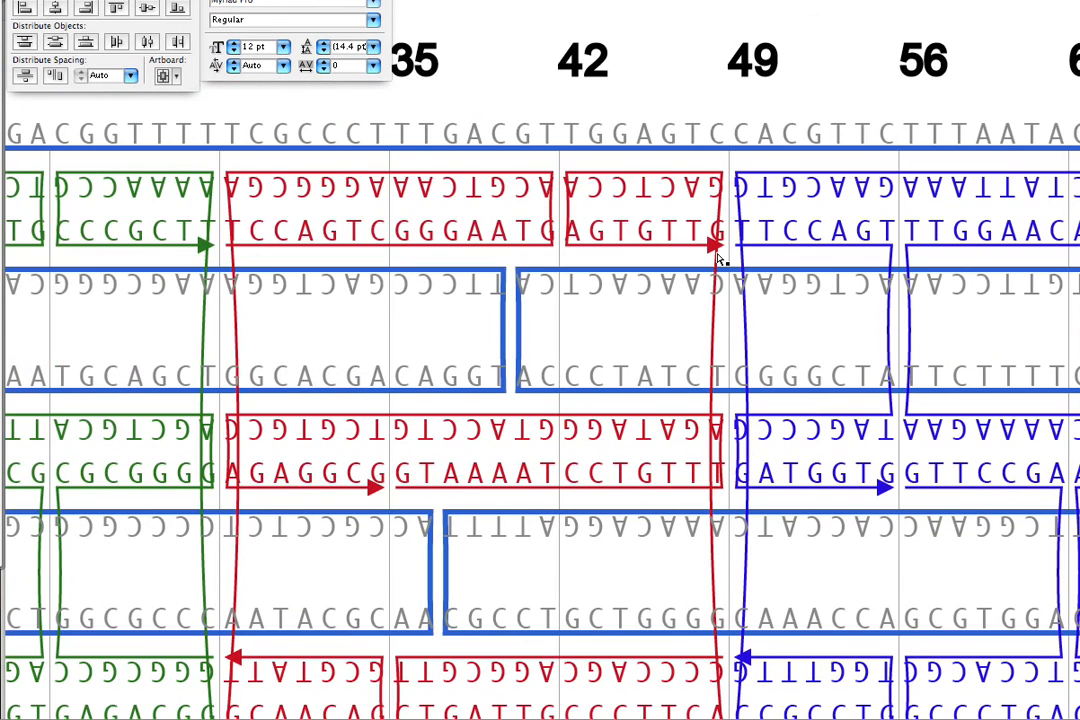
pyautogui.press('super+0')
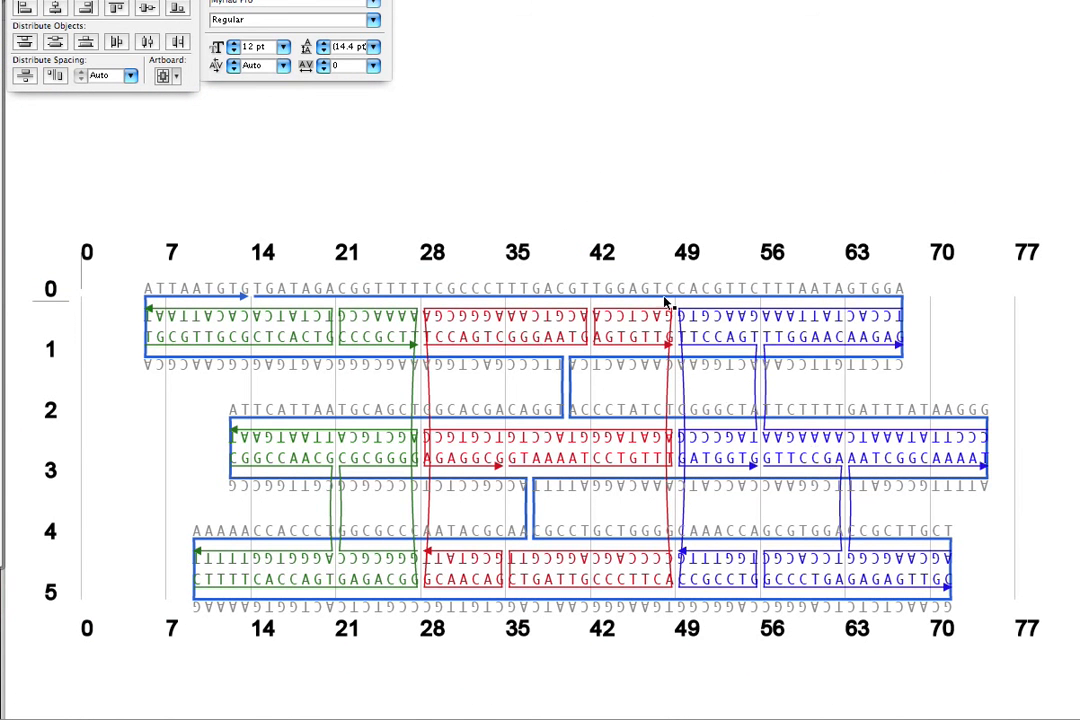
pyautogui.press('super+minus')
pyautogui.press('super+minus')
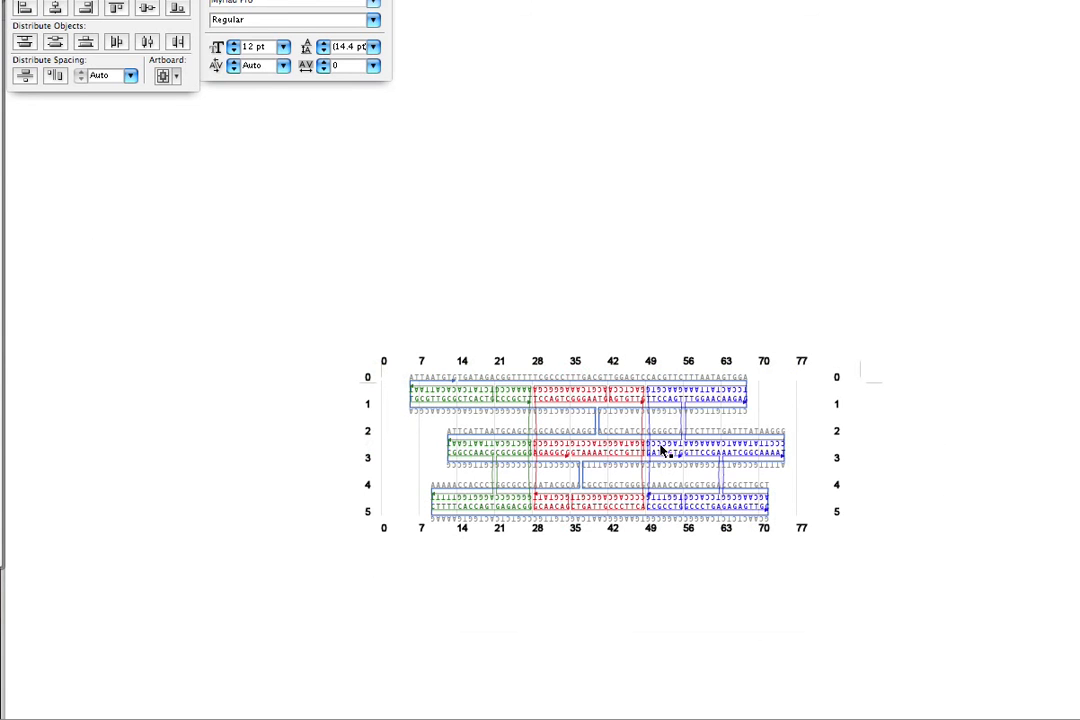
pyautogui.scroll(-5, 773, 470)
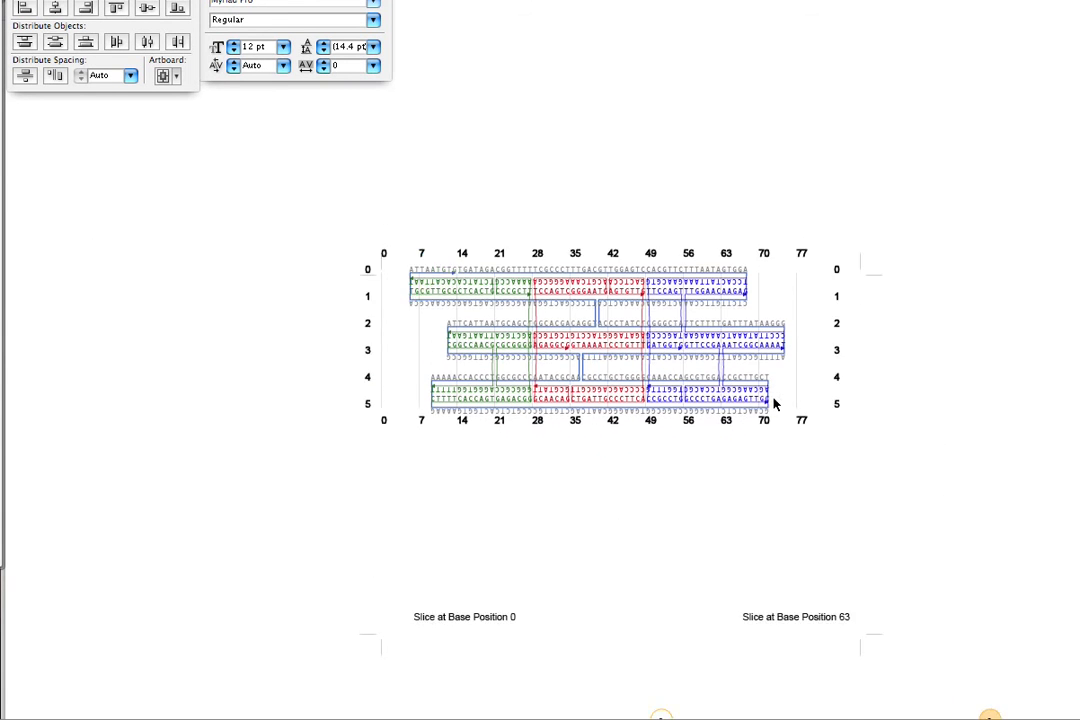
pyautogui.scroll(2, 773, 405)
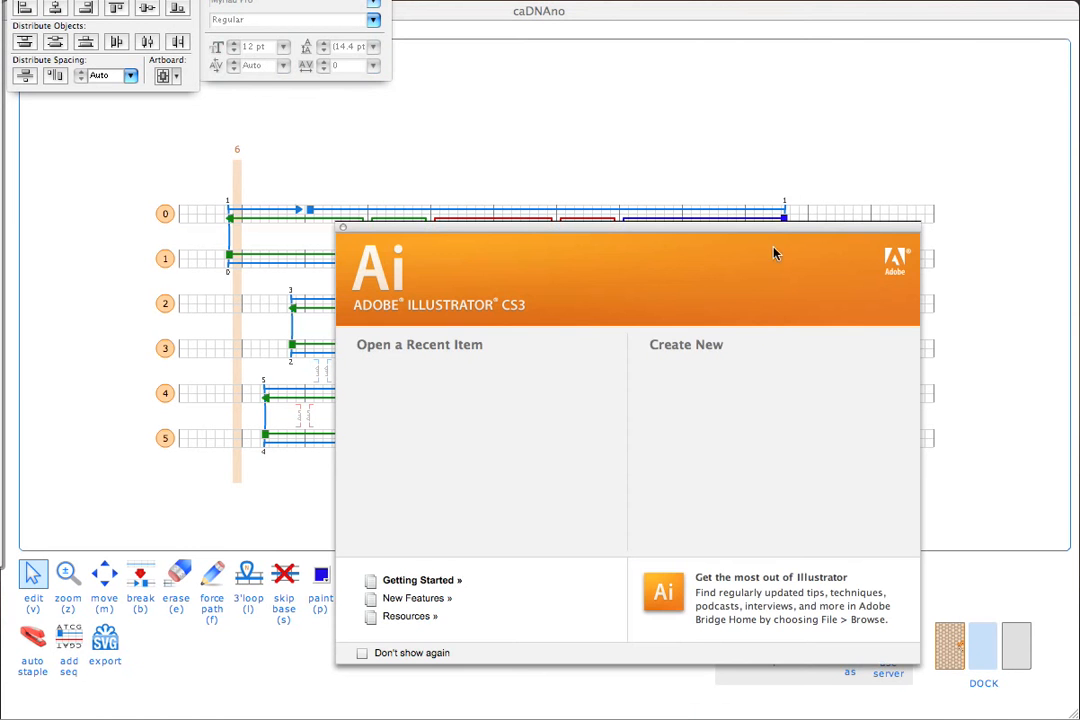
# Switch back to caDNAno, open the 3D view of the six-helix bundle and rotate it to an oblique side view.
pyautogui.click(836, 85)
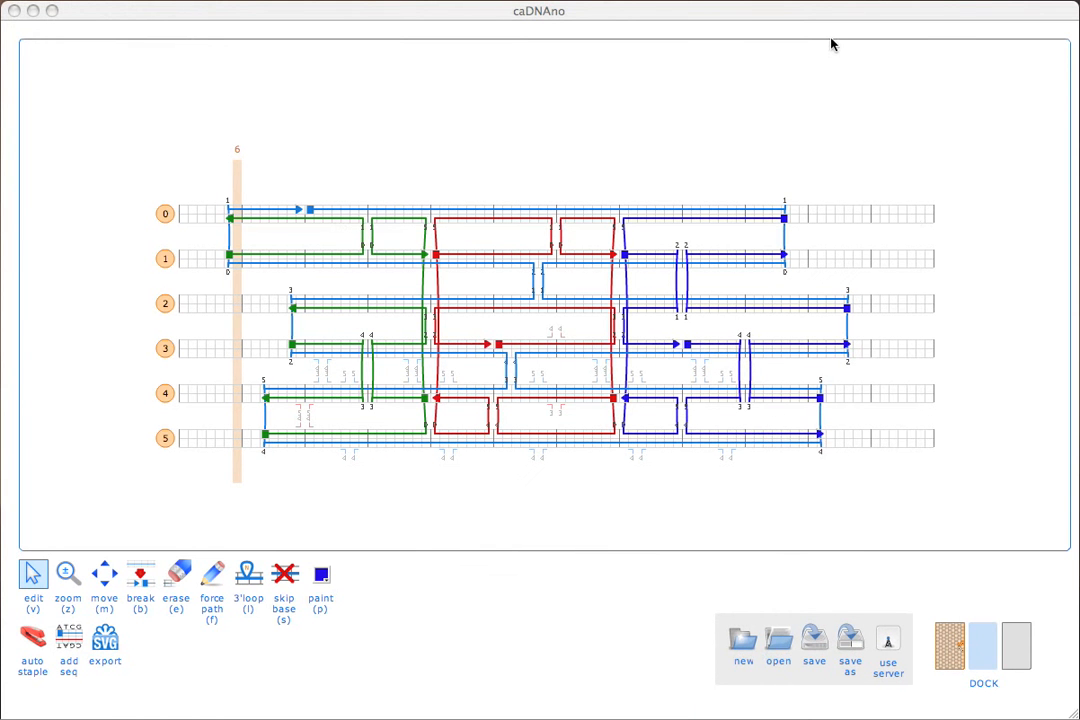
pyautogui.click(1016, 645)
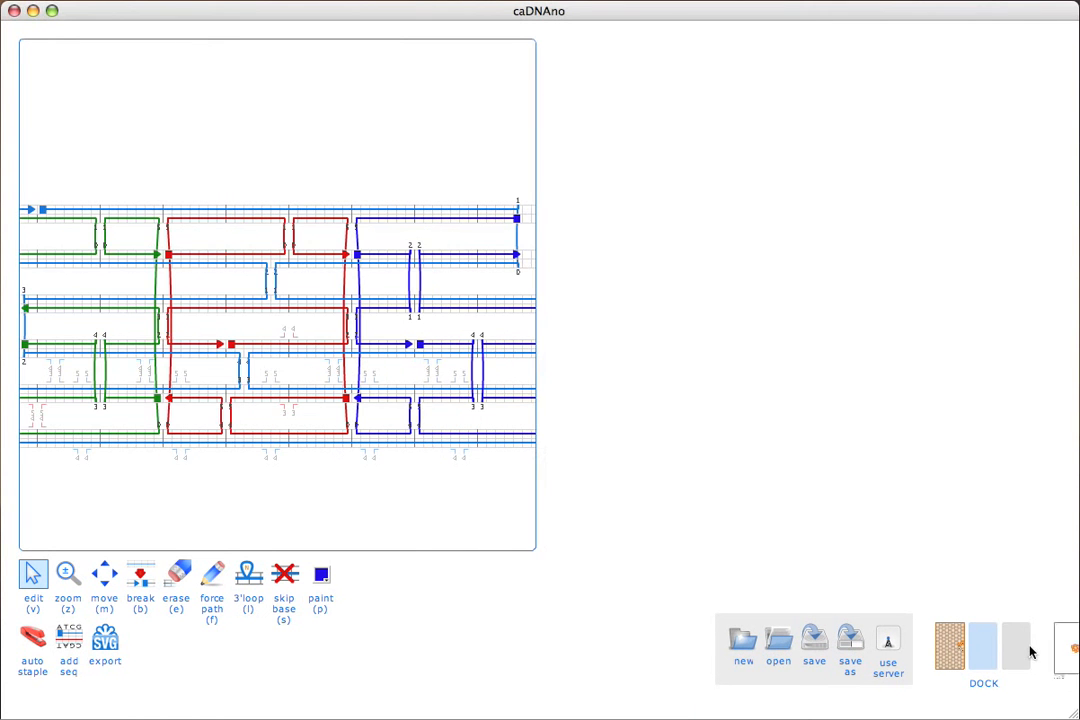
pyautogui.moveTo(855, 409); pyautogui.dragTo(823, 292)
pyautogui.moveTo(838, 240); pyautogui.dragTo(661, 583)
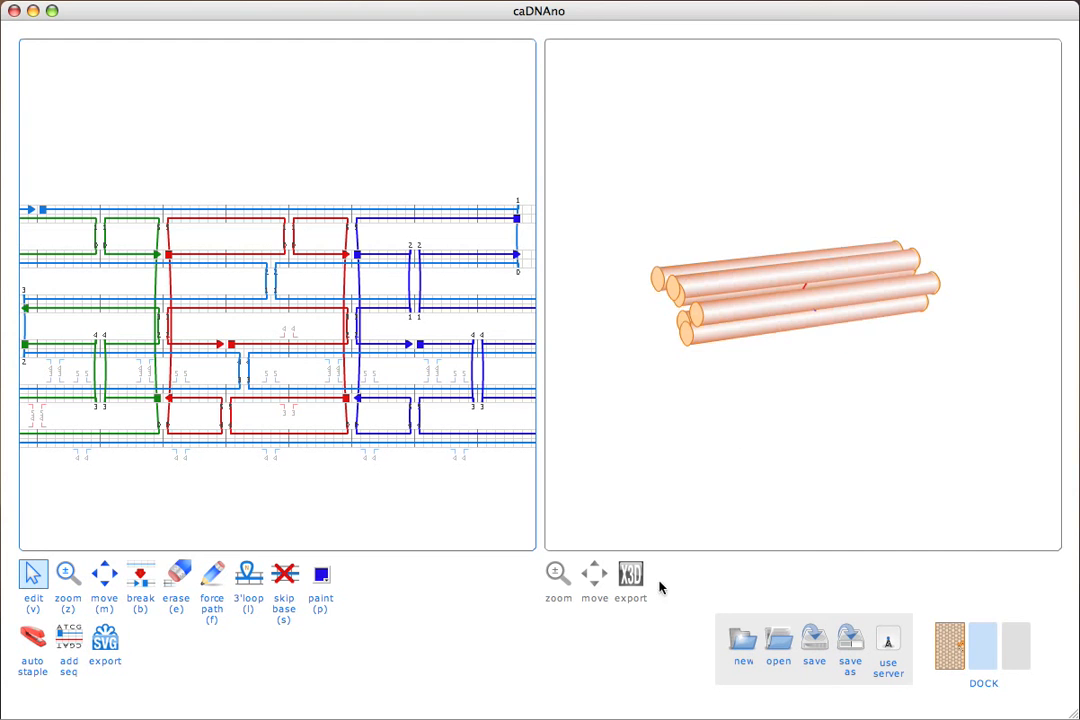
# Export the 3D model to the Desktop as a.x3d, open it in the instantreality viewer and bring its window fully into view.
pyautogui.click(630, 574)
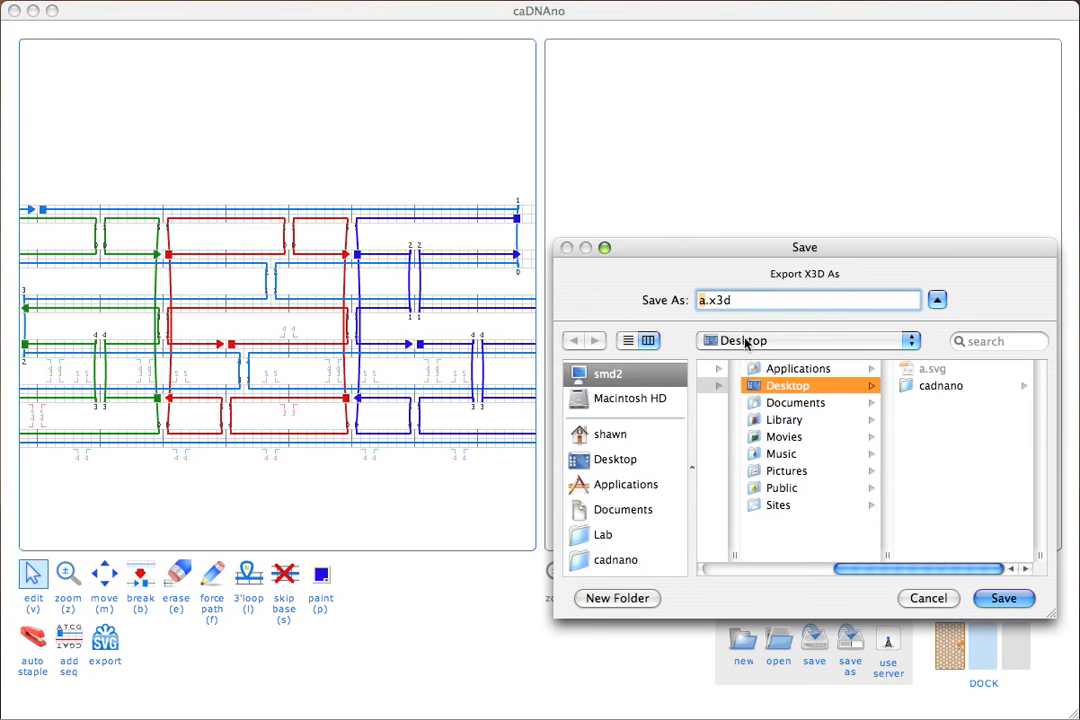
pyautogui.click(1003, 598)
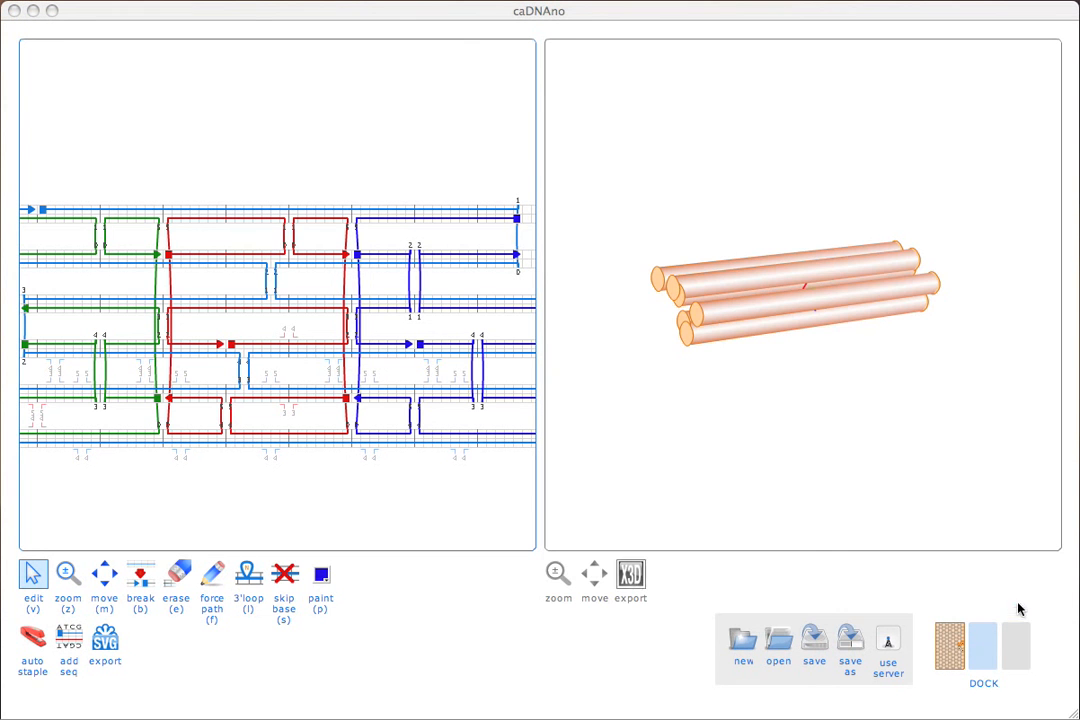
pyautogui.click(0, 183)
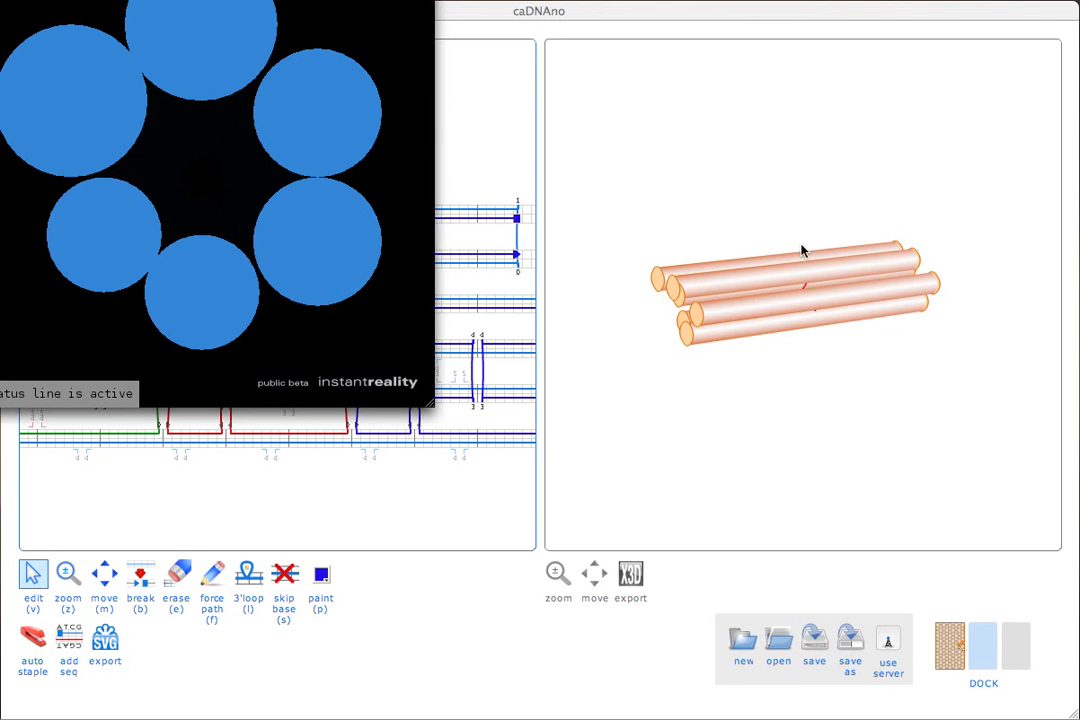
pyautogui.moveTo(411, 0); pyautogui.dragTo(731, 98)
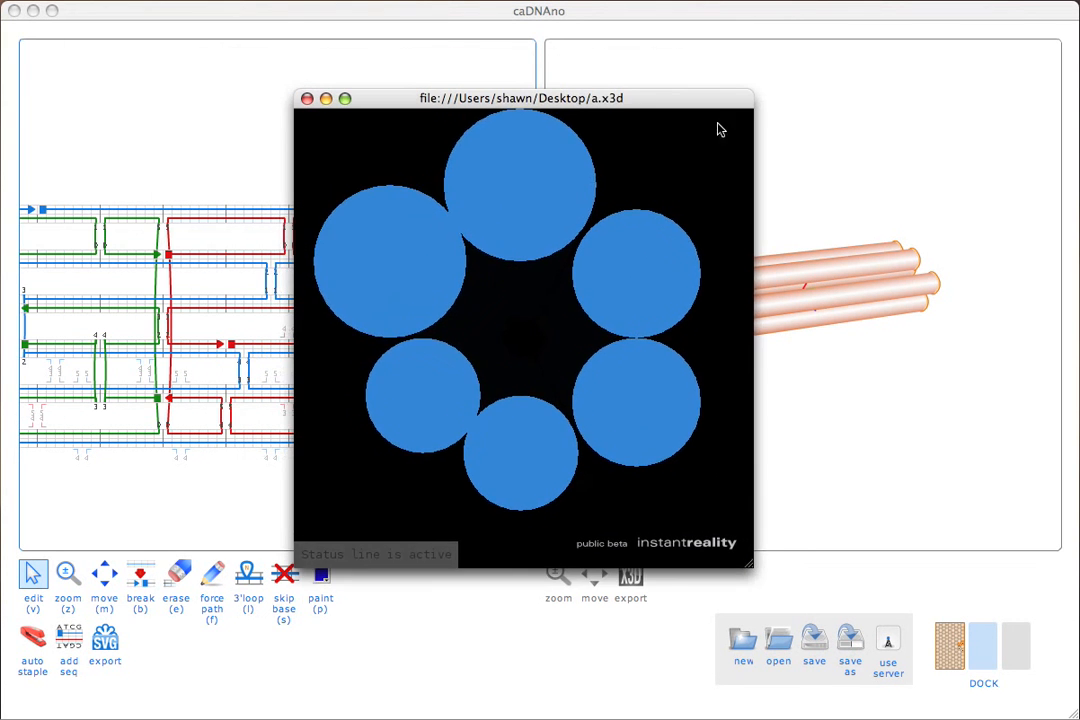
# Fit the whole bundle in the enlarged viewer window and rotate it from the end-on view to an oblique side view.
pyautogui.press('a')
pyautogui.moveTo(748, 565); pyautogui.dragTo(883, 676)
pyautogui.moveTo(720, 420); pyautogui.dragTo(721, 419)
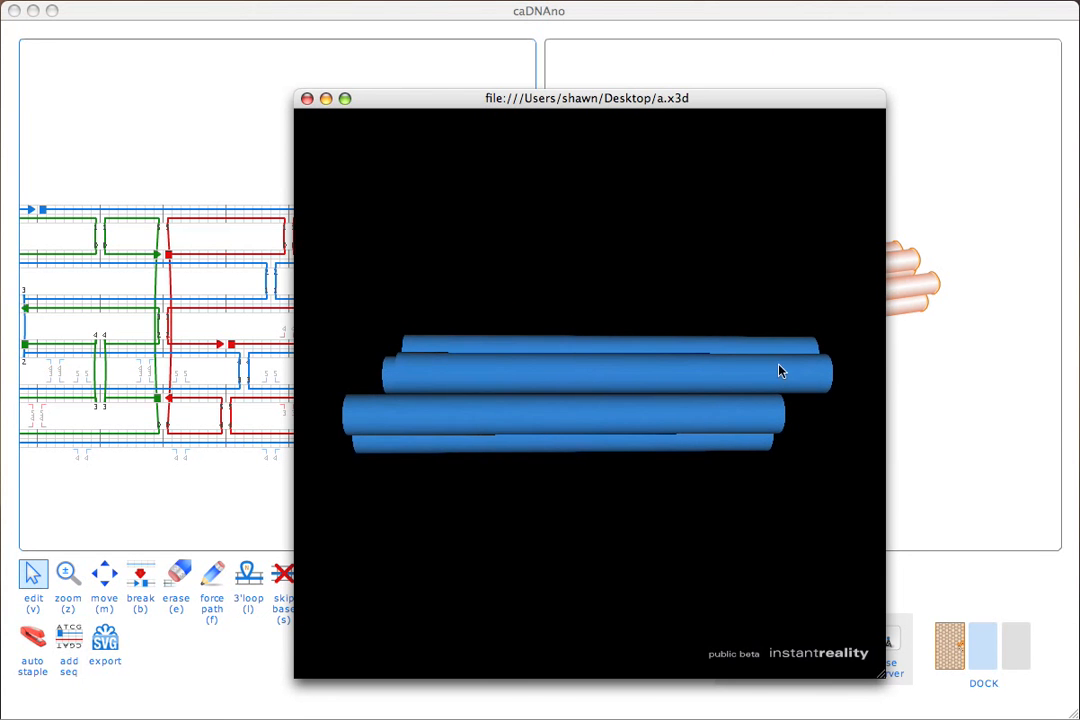
pyautogui.moveTo(779, 369); pyautogui.dragTo(559, 492)
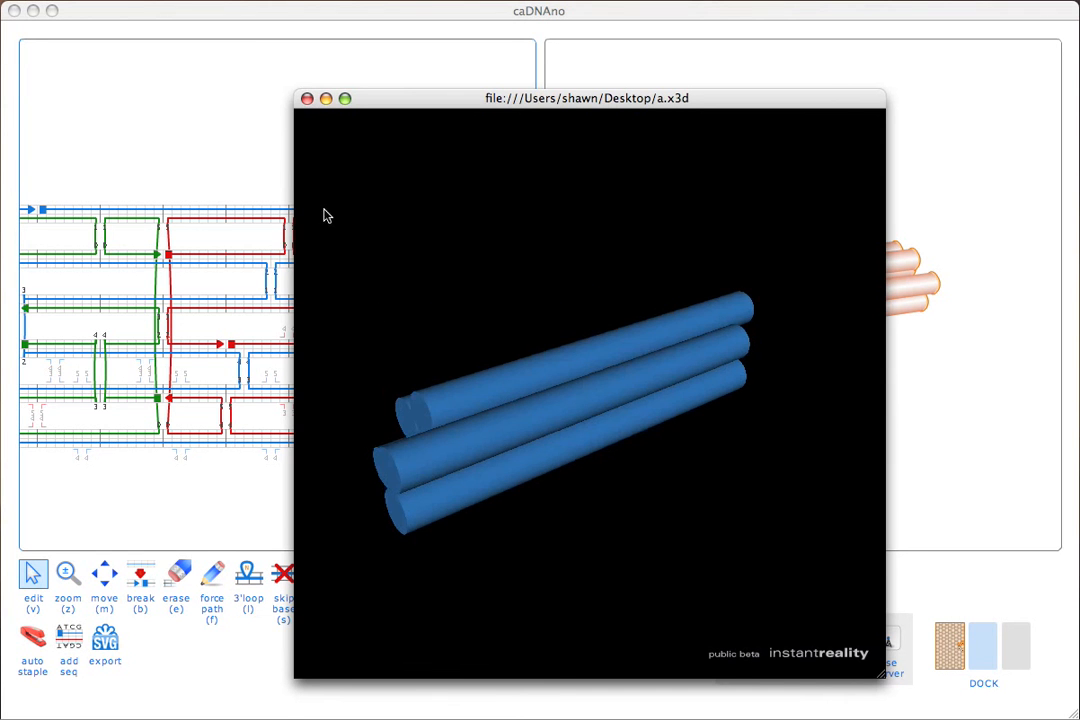
# Close the a.x3d viewer, return to caDNAno and show the honeycomb slice view beside the path and 3D views.
pyautogui.click(307, 99)
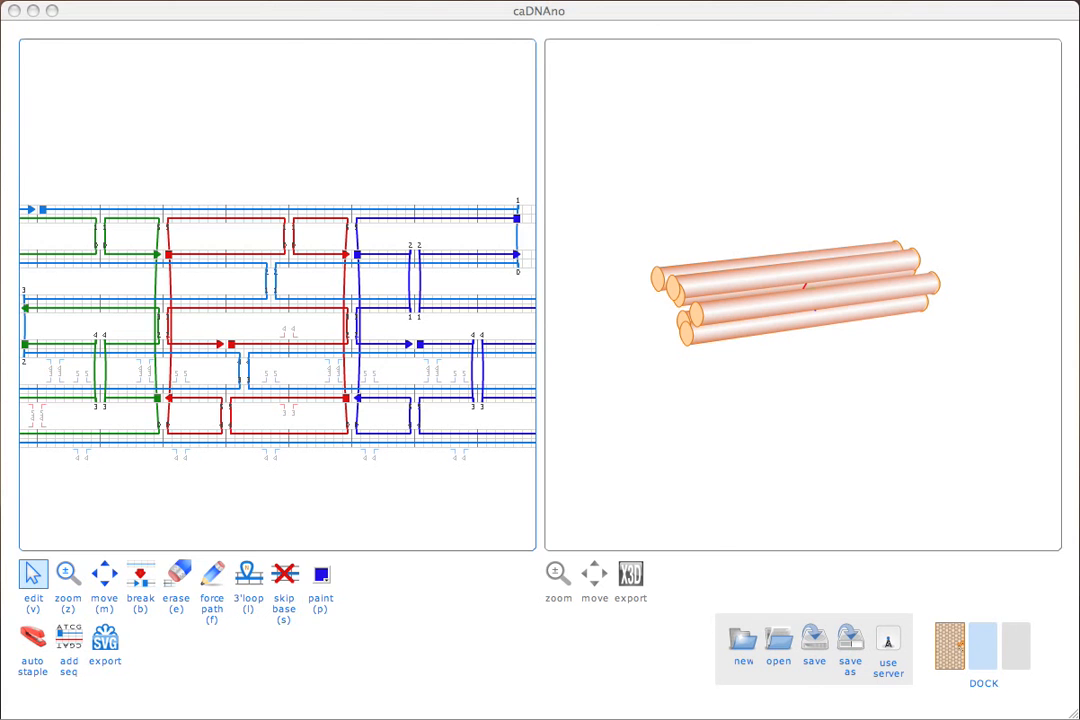
pyautogui.click(947, 632)
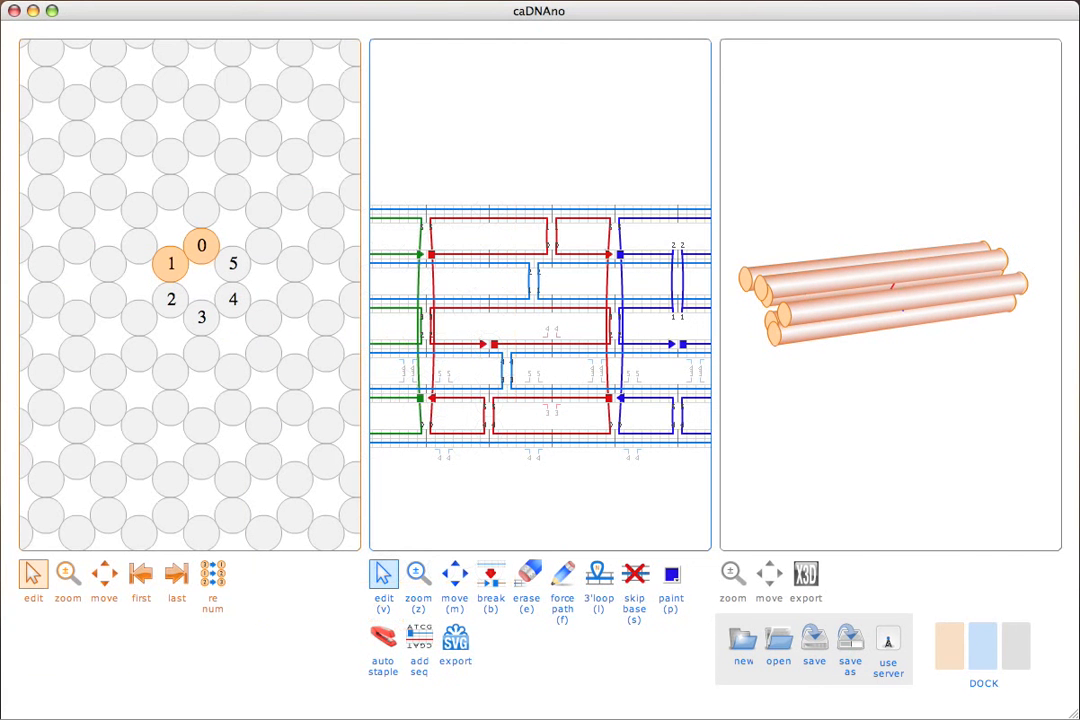